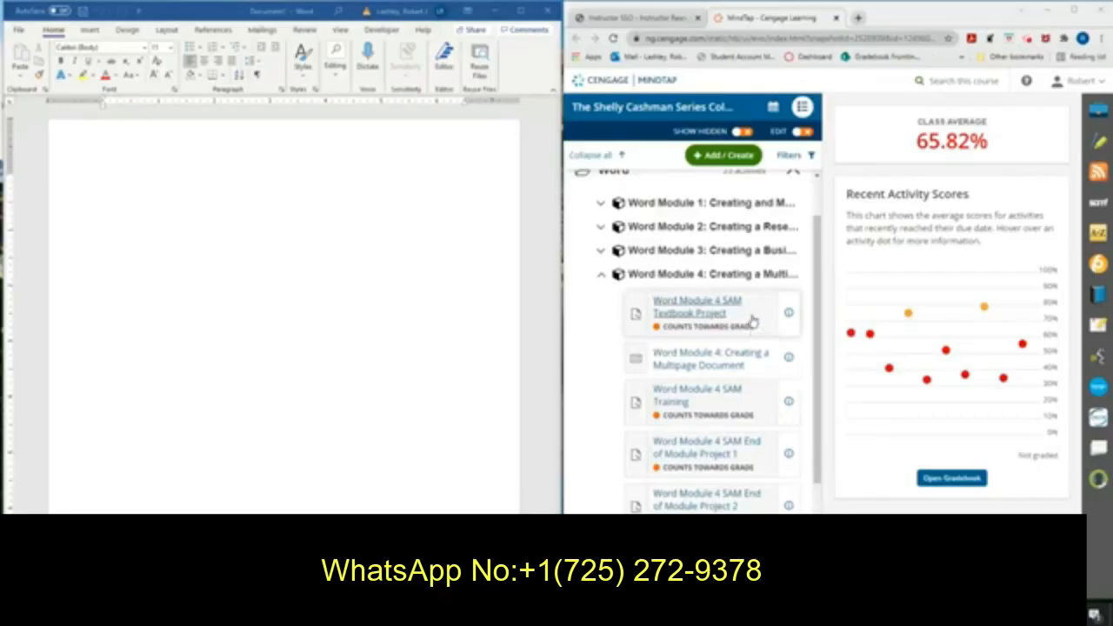
Open the Word Module 4 SAM Textbook Project and download all its start and support files to Downloads.
left_click(720, 308)
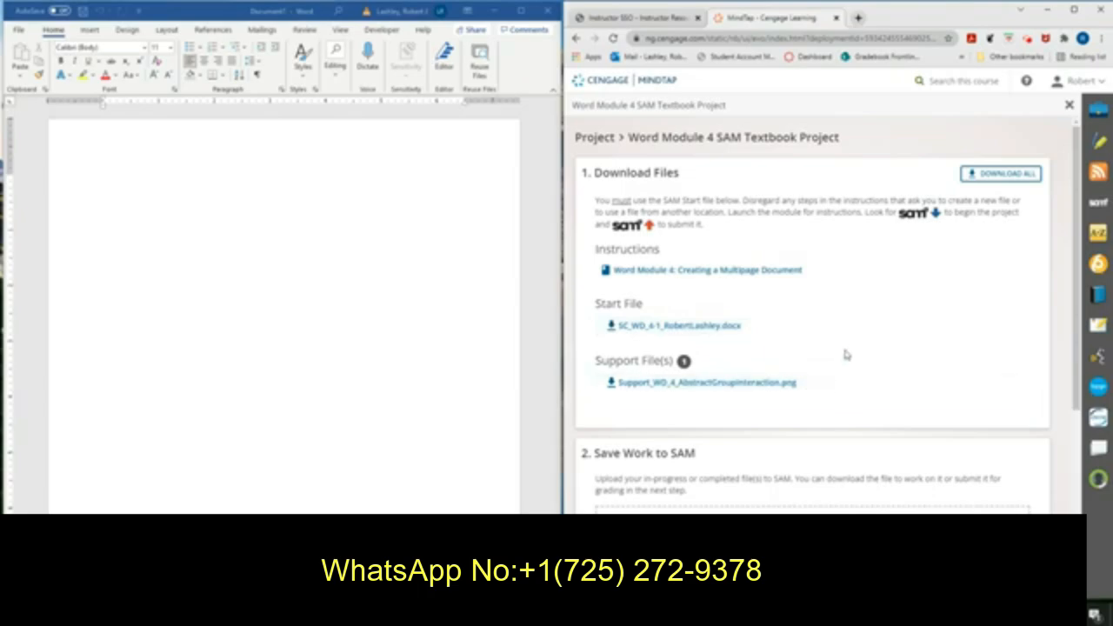
left_click(1008, 174)
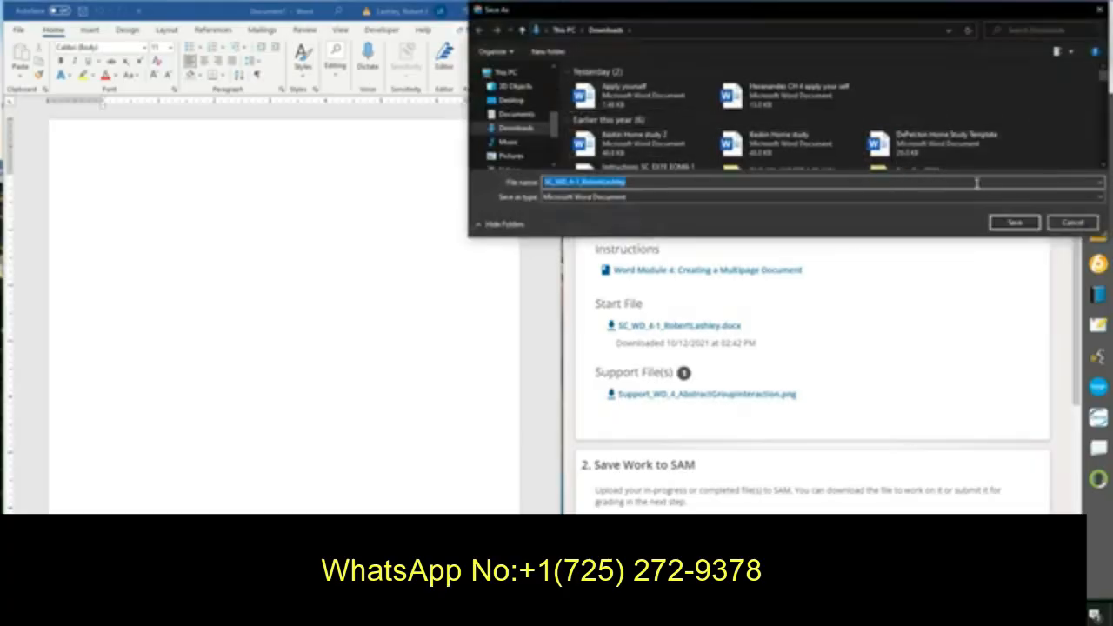
left_click(1009, 223)
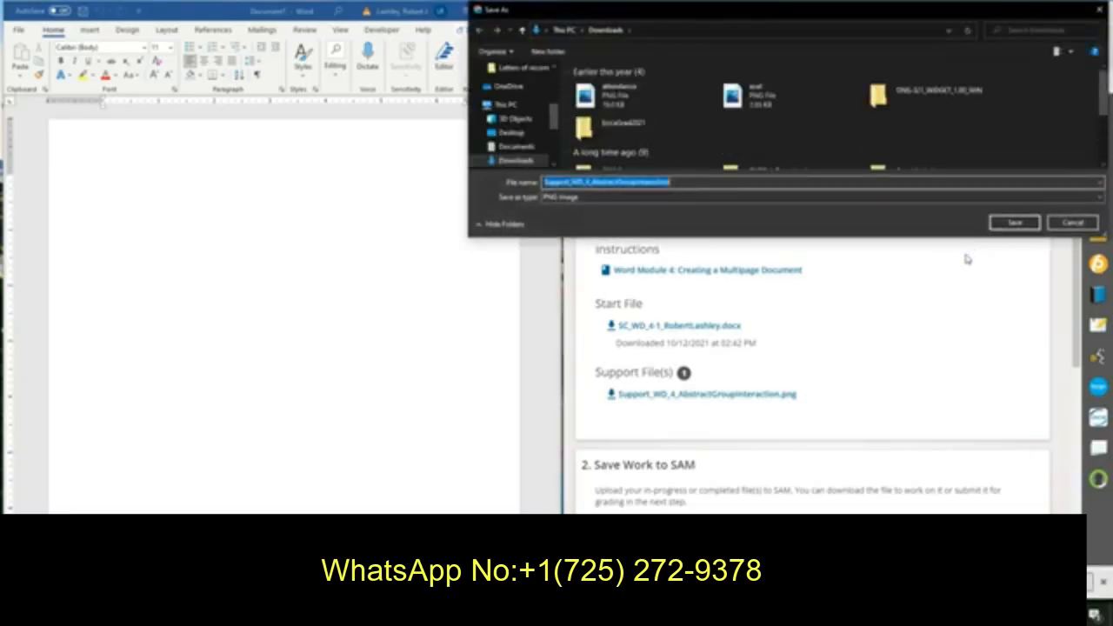
left_click(1009, 225)
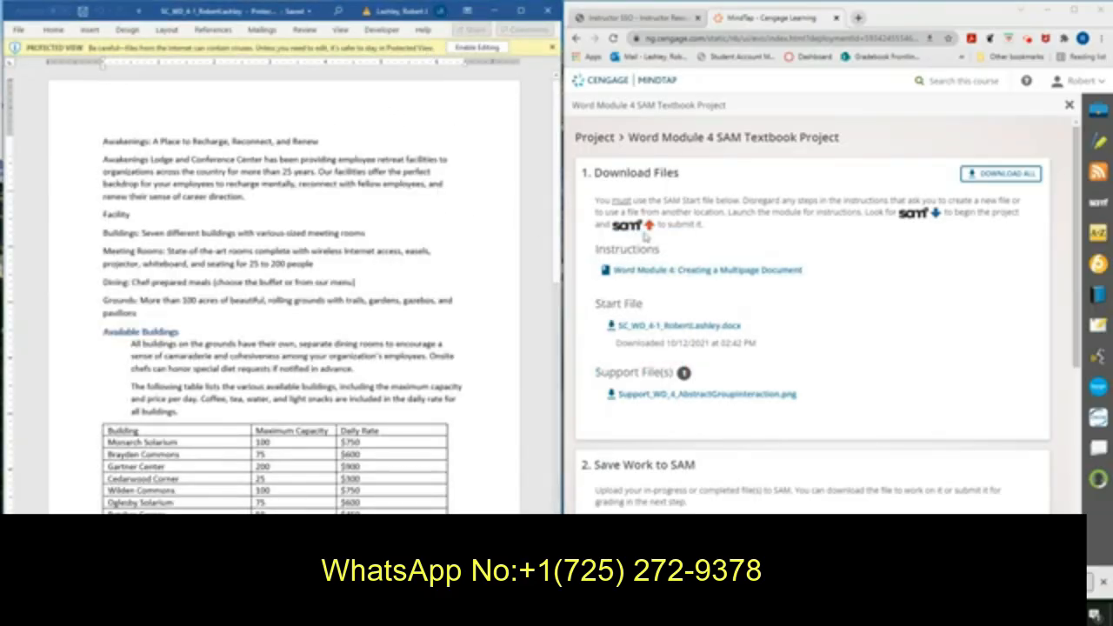
Open the Word Module 4 instructions and snap their window to the right half of the screen beside Word.
left_click(700, 272)
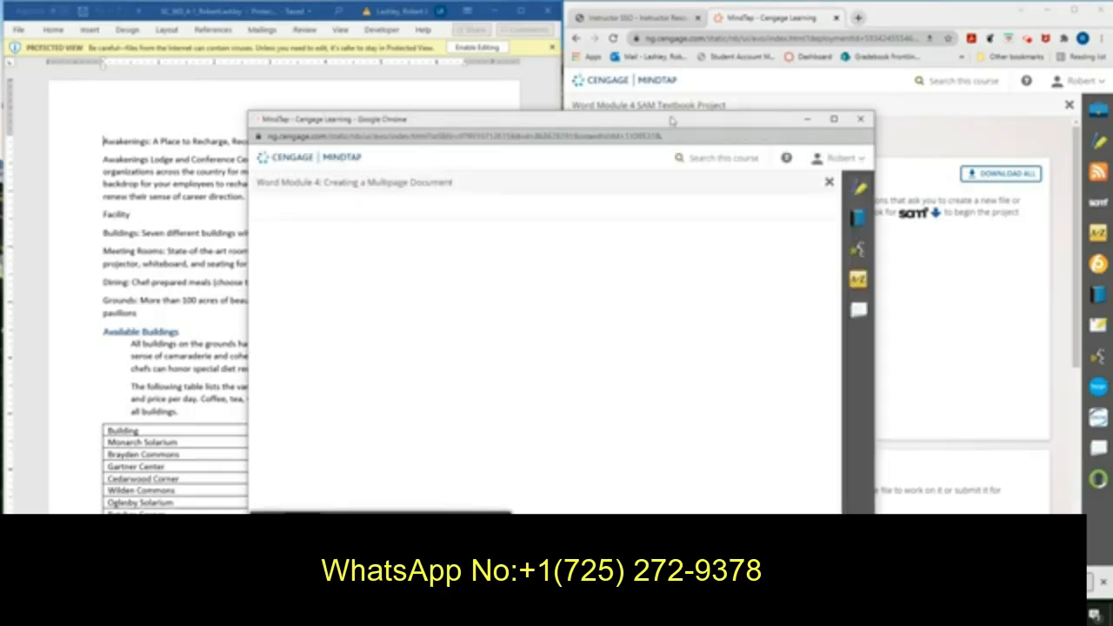
left_click_drag(671, 121, 911, 13)
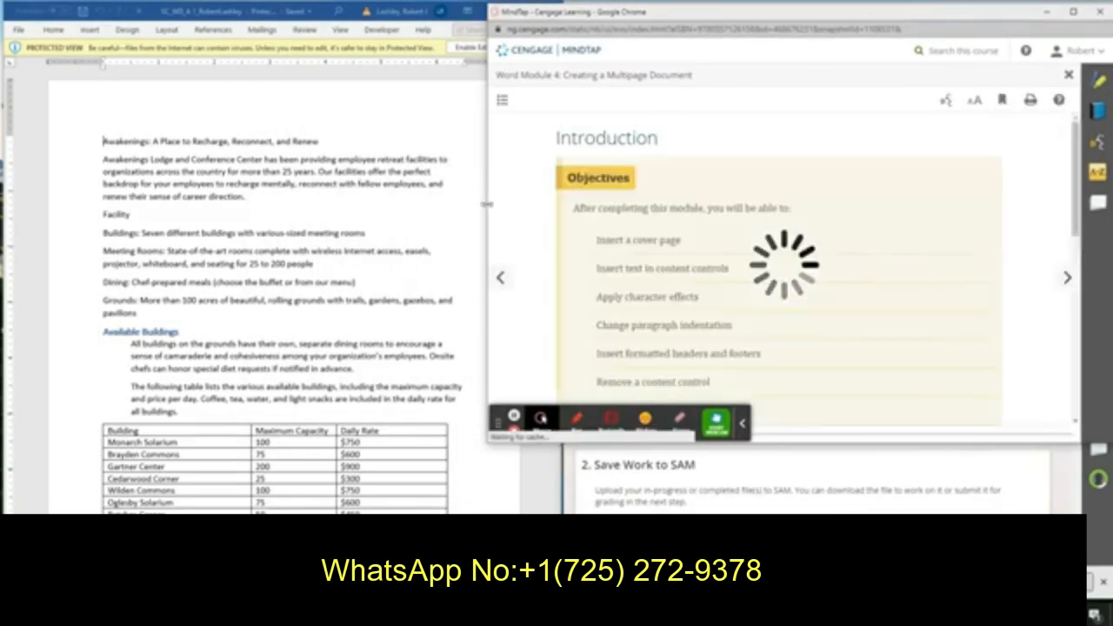
left_click_drag(487, 203, 569, 212)
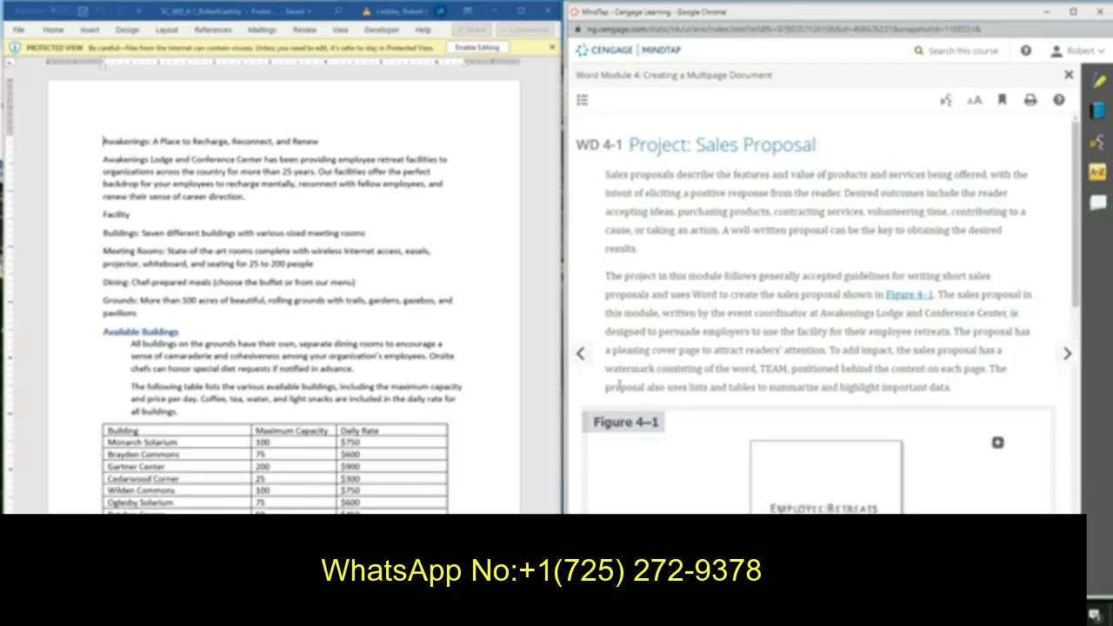
Browse the module's title page and the introduction's list of objectives.
left_click(582, 357)
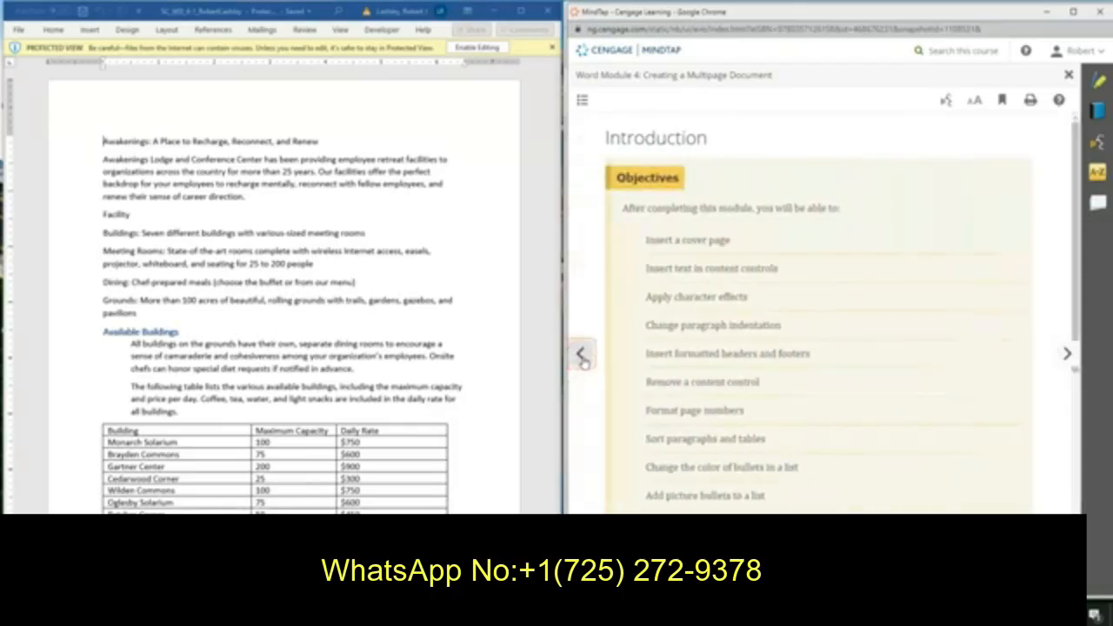
left_click(583, 356)
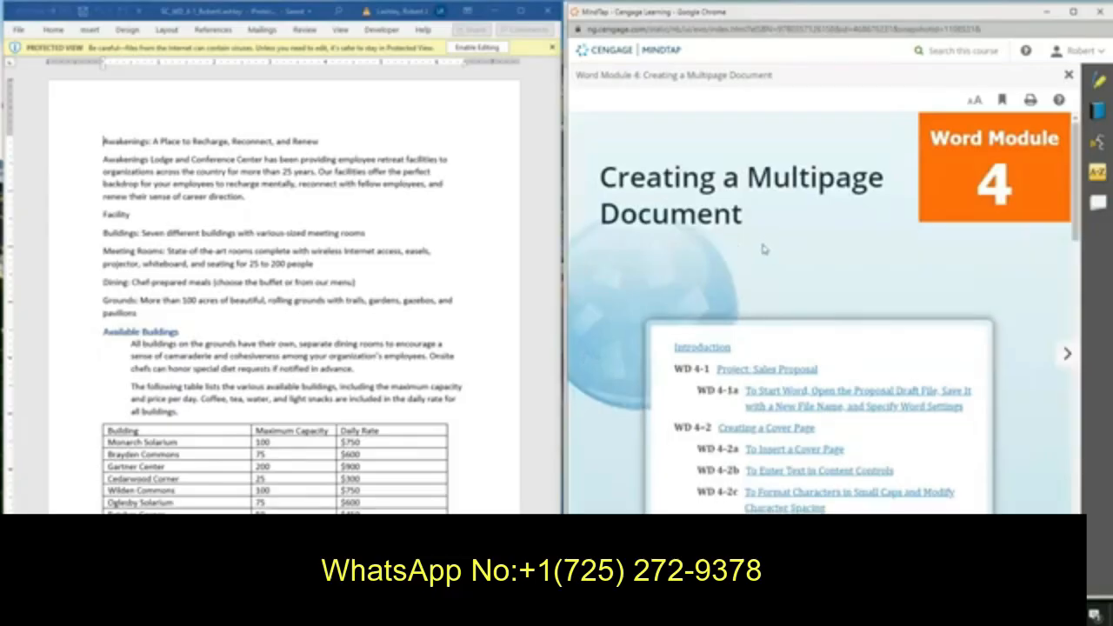
scroll(756, 261, "down", 1)
left_click(1064, 355)
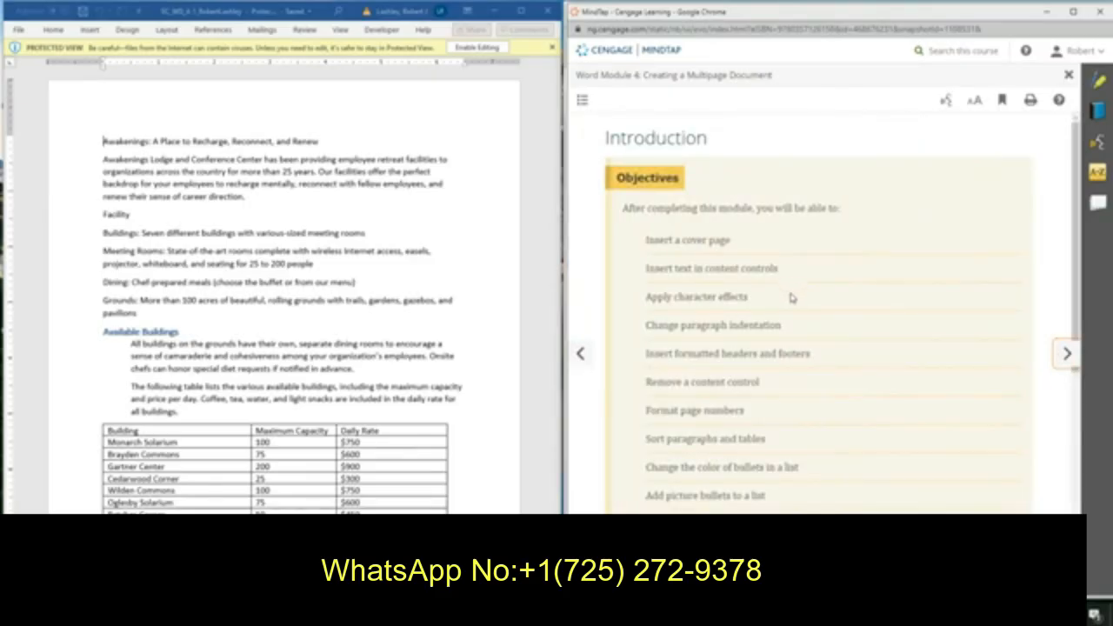
scroll(791, 298, "down", 1)
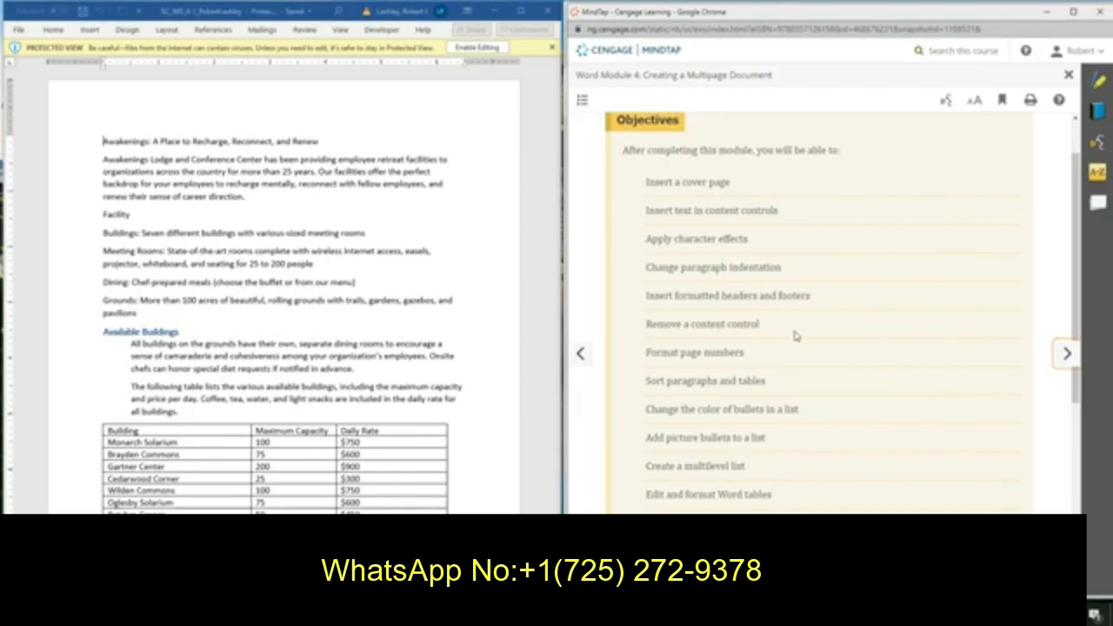
scroll(785, 360, "down", 1)
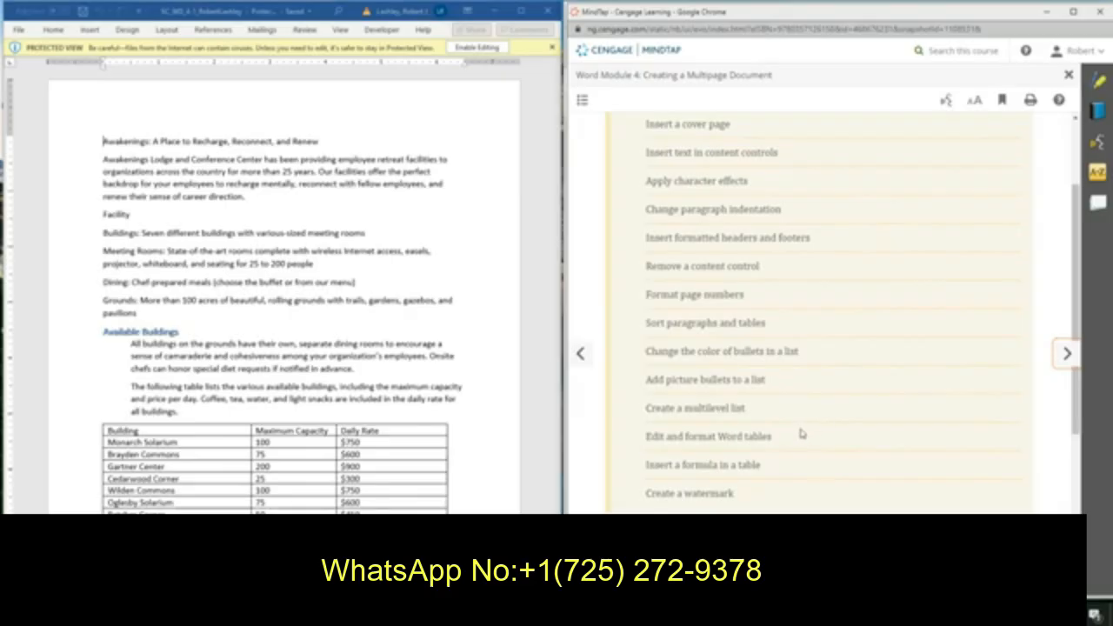
scroll(796, 431, "down", 1)
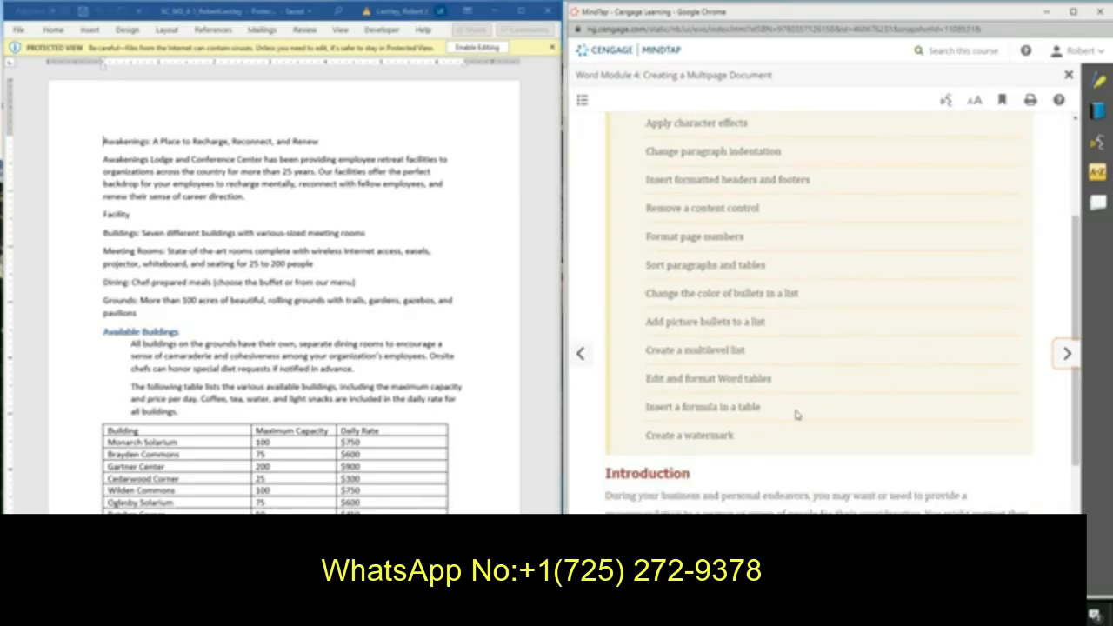
scroll(796, 415, "down", 1)
scroll(797, 415, "down", 1)
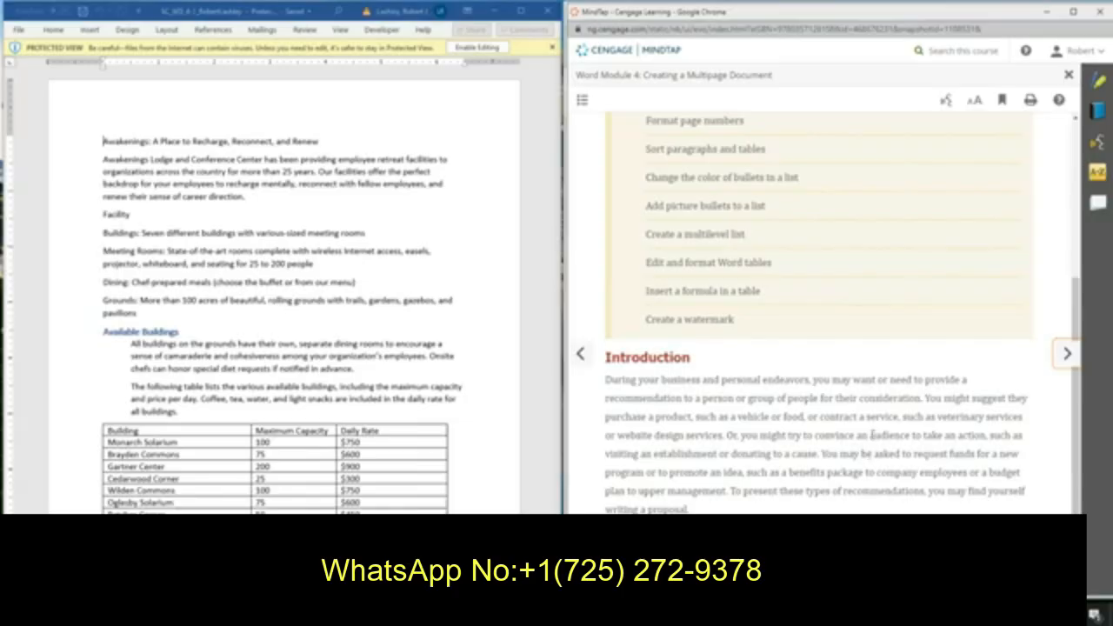
Read the Sales Proposal project overview and the steps for task WD 4-1a.
left_click(1069, 355)
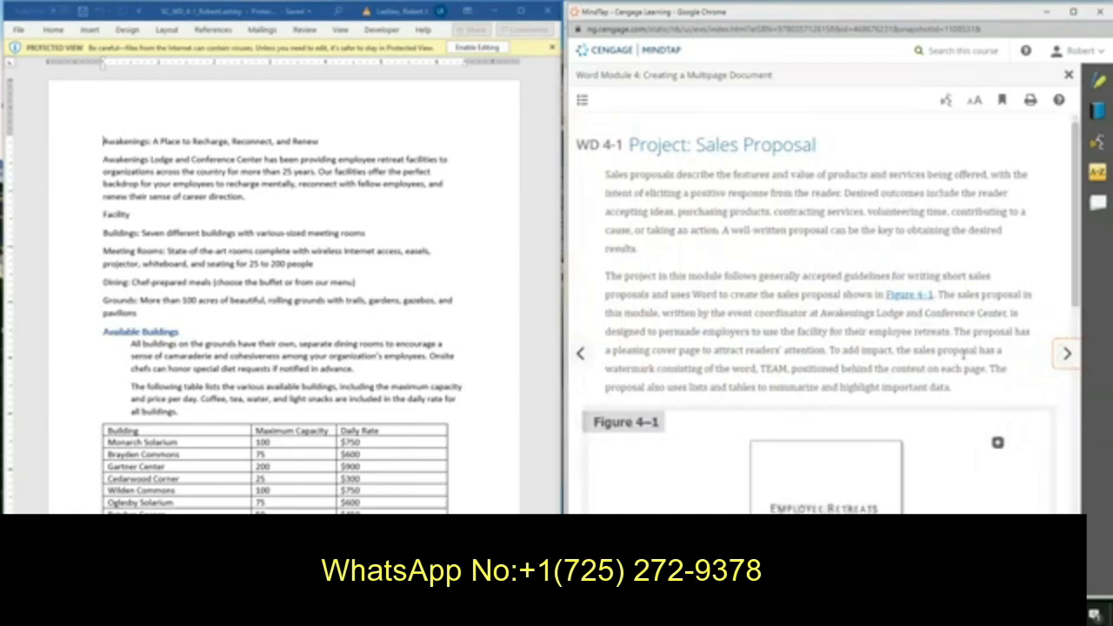
scroll(962, 352, "down", 3)
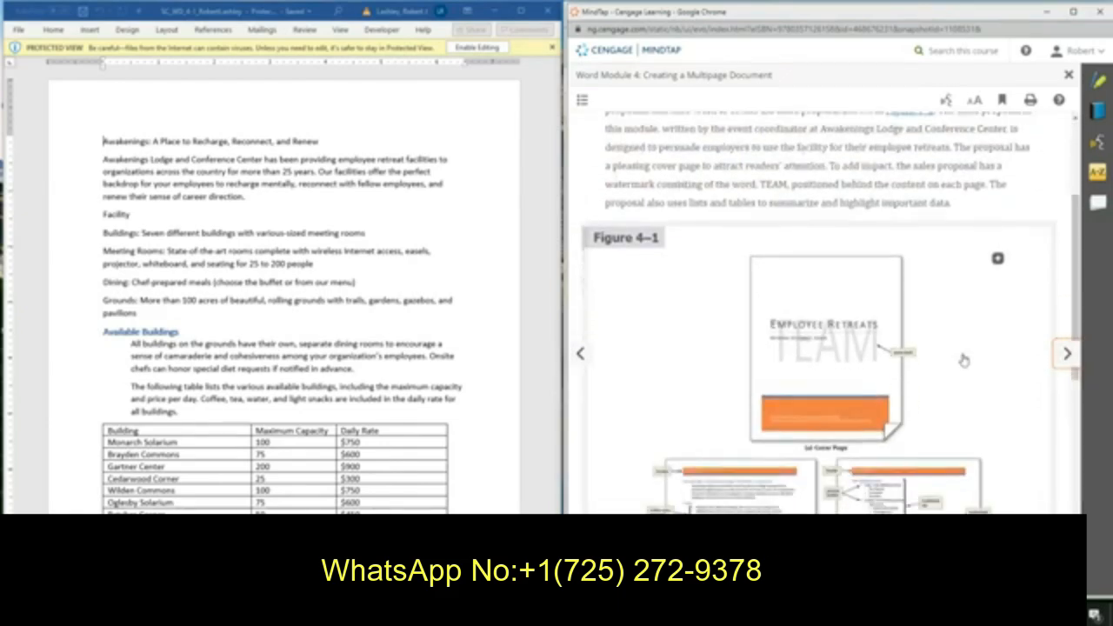
scroll(962, 360, "down", 2)
scroll(964, 362, "down", 1)
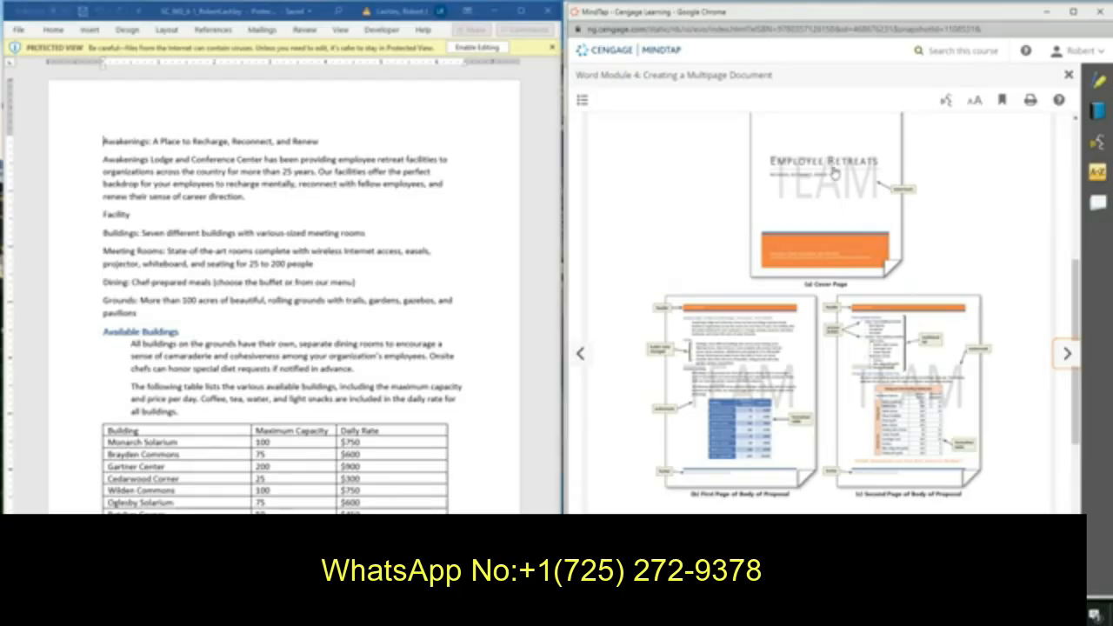
scroll(943, 310, "down", 2)
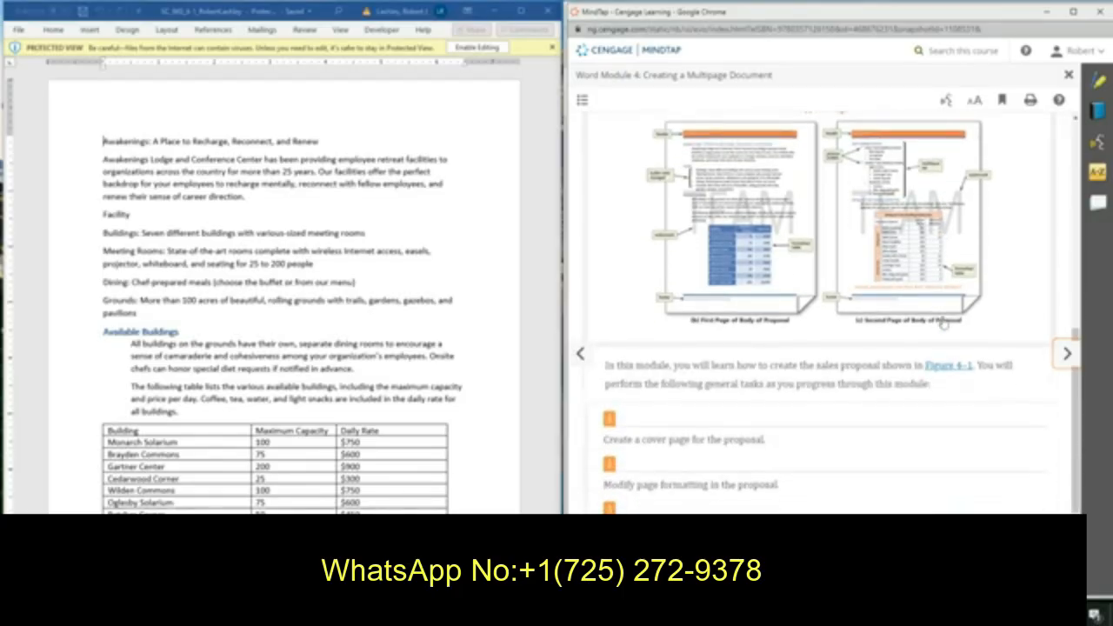
scroll(944, 322, "down", 2)
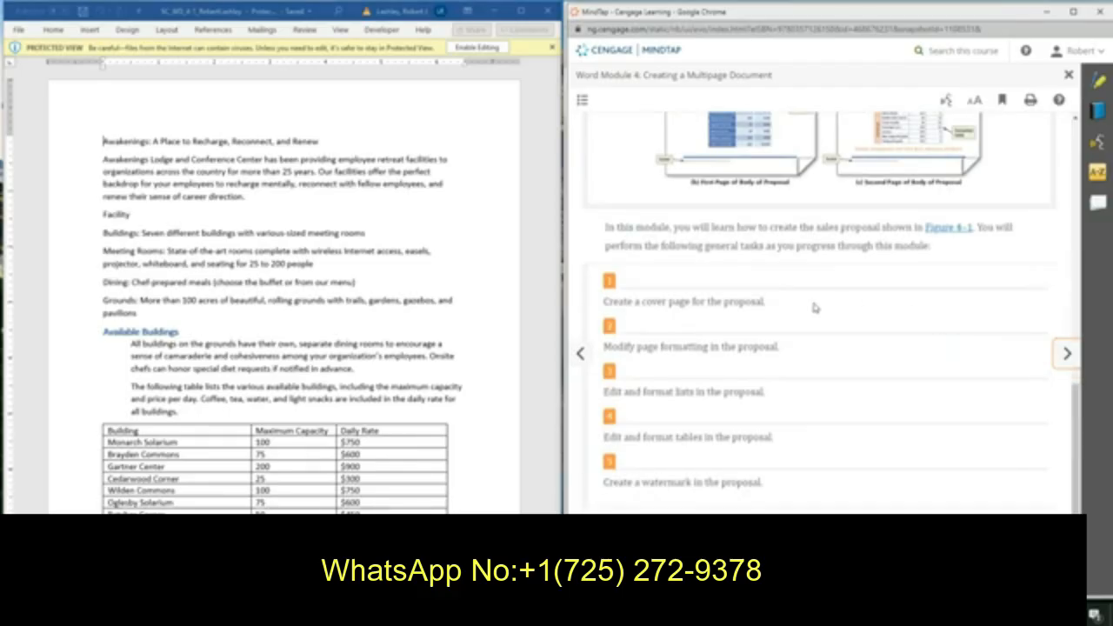
left_click(1062, 362)
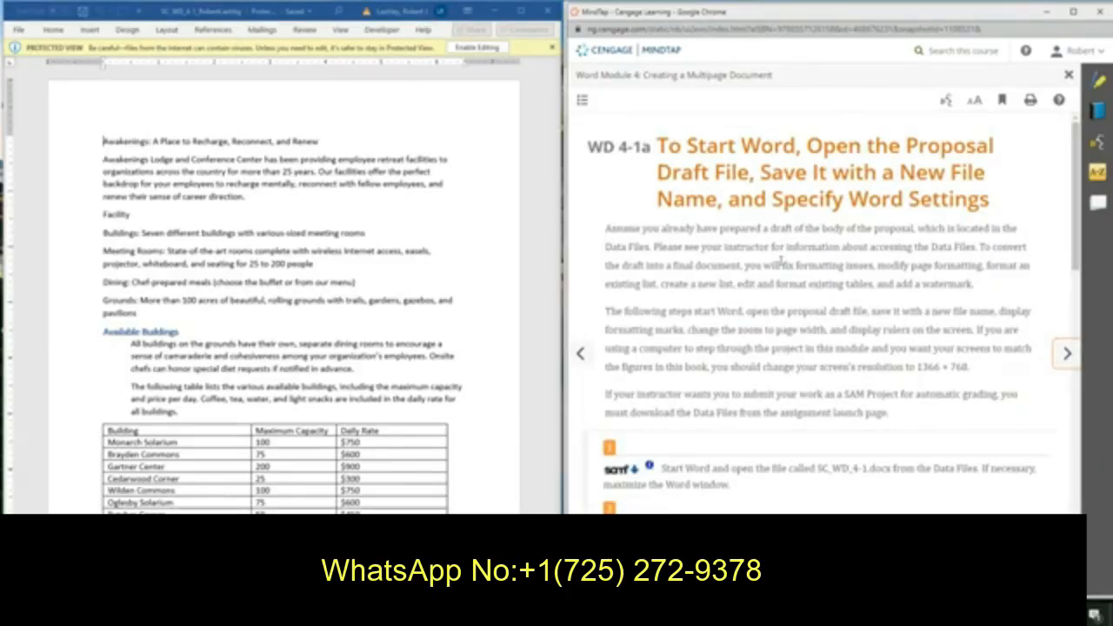
scroll(781, 261, "down", 4)
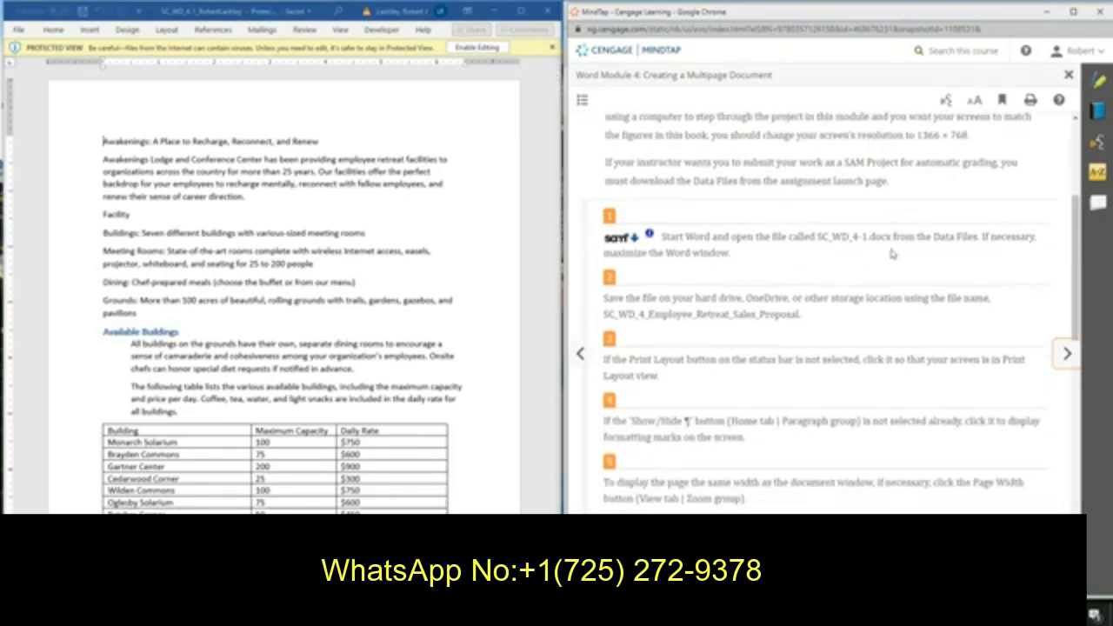
scroll(891, 254, "down", 1)
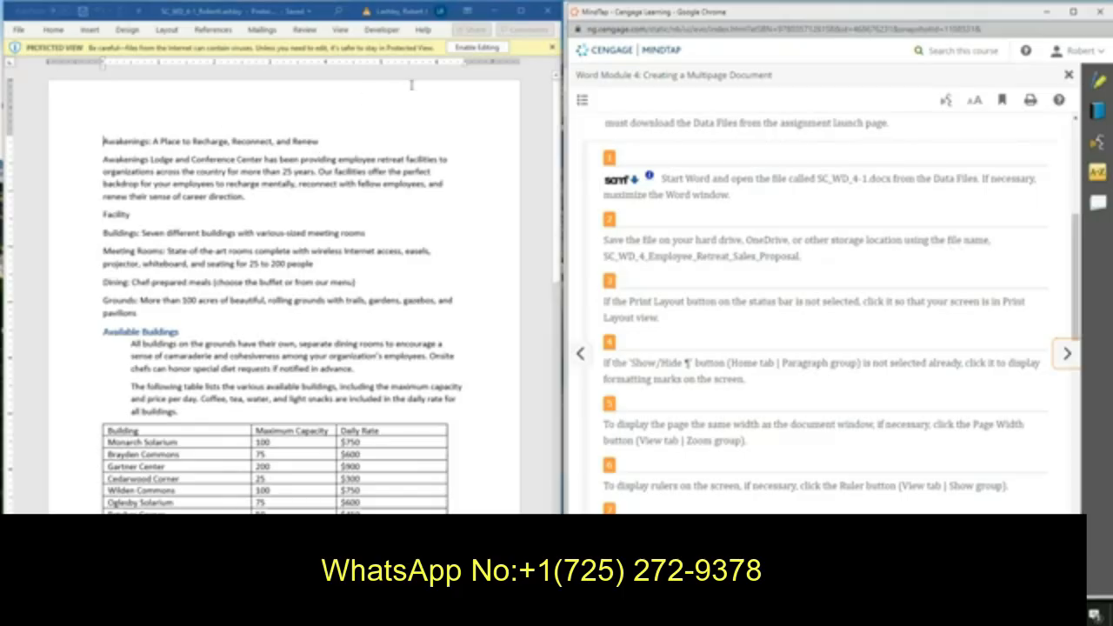
Enable editing and save the document in Documents as SC_WD_4_Employee_Retreat_Sales_Proposal, keeping the student's name at the end.
left_click(479, 51)
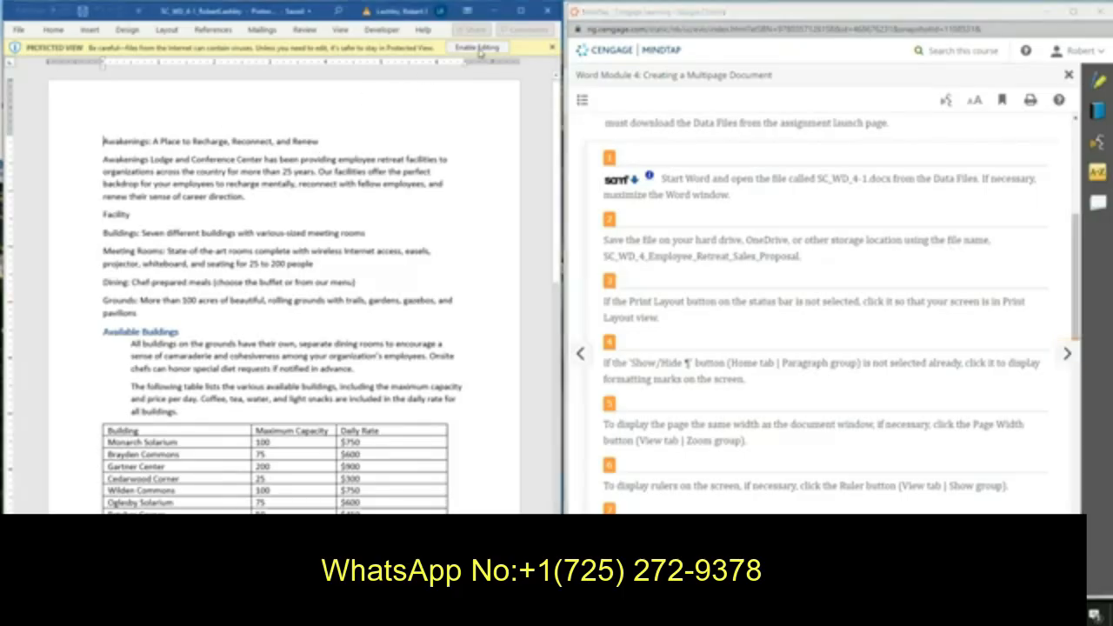
left_click(479, 51)
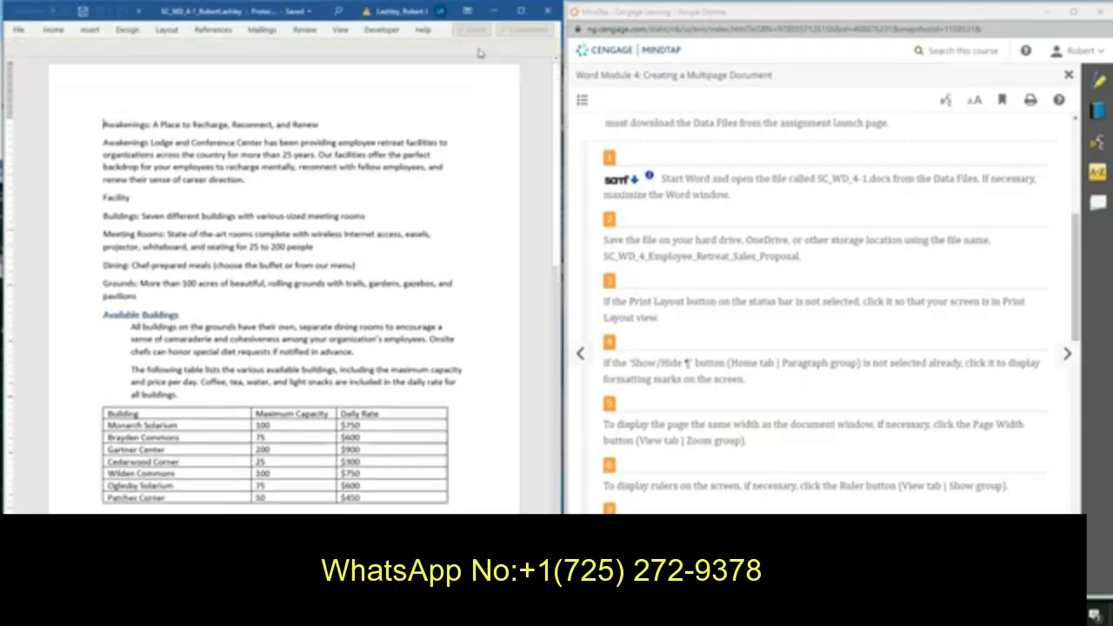
left_click(18, 30)
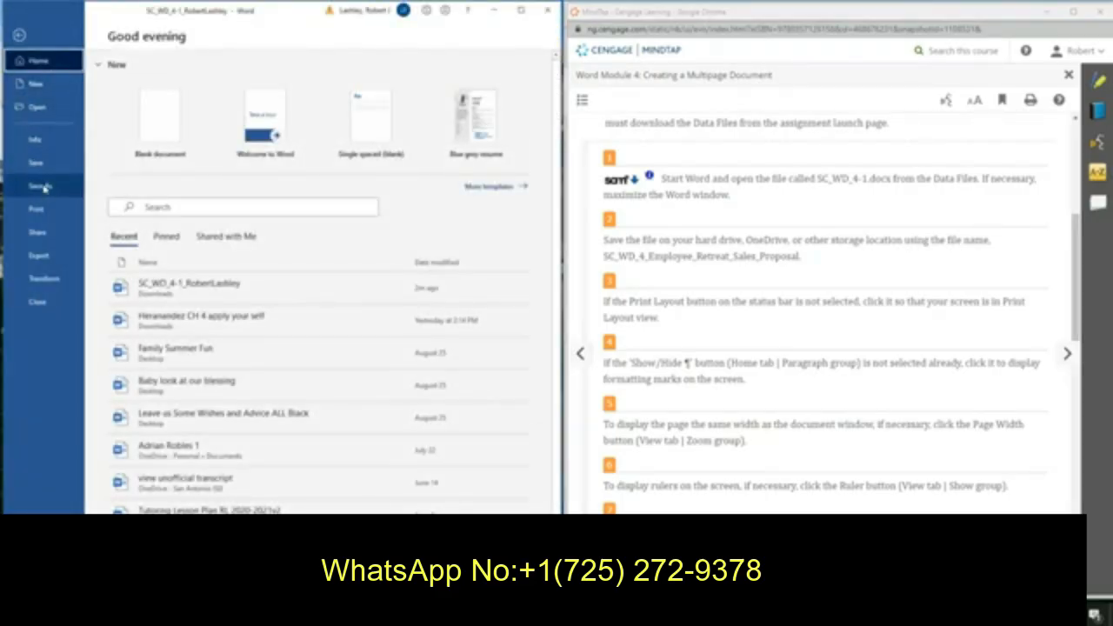
left_click(42, 185)
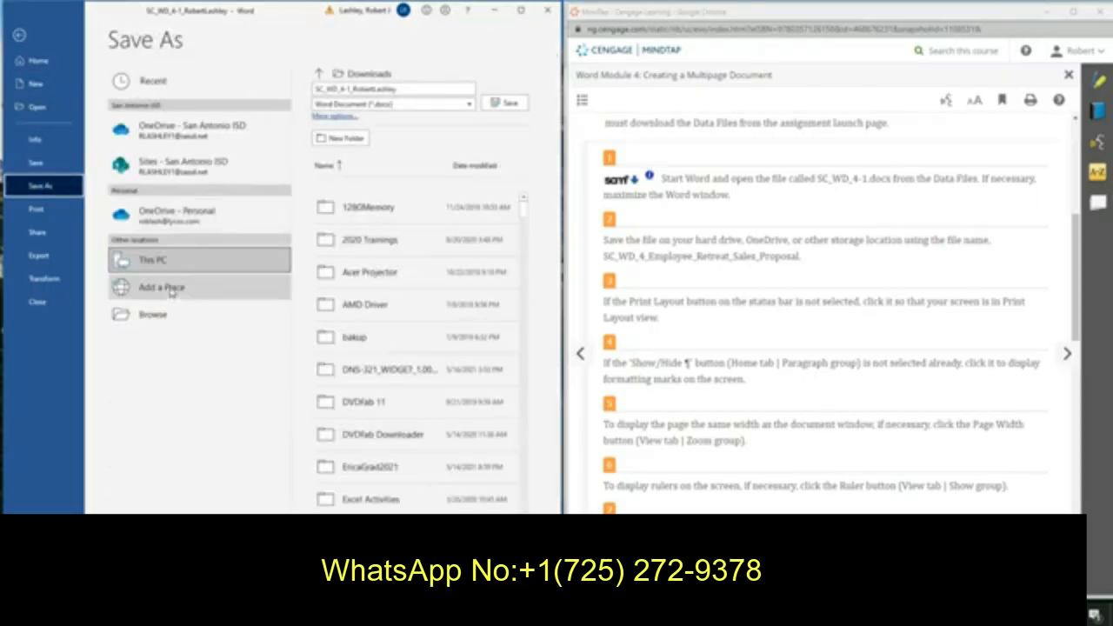
left_click(156, 315)
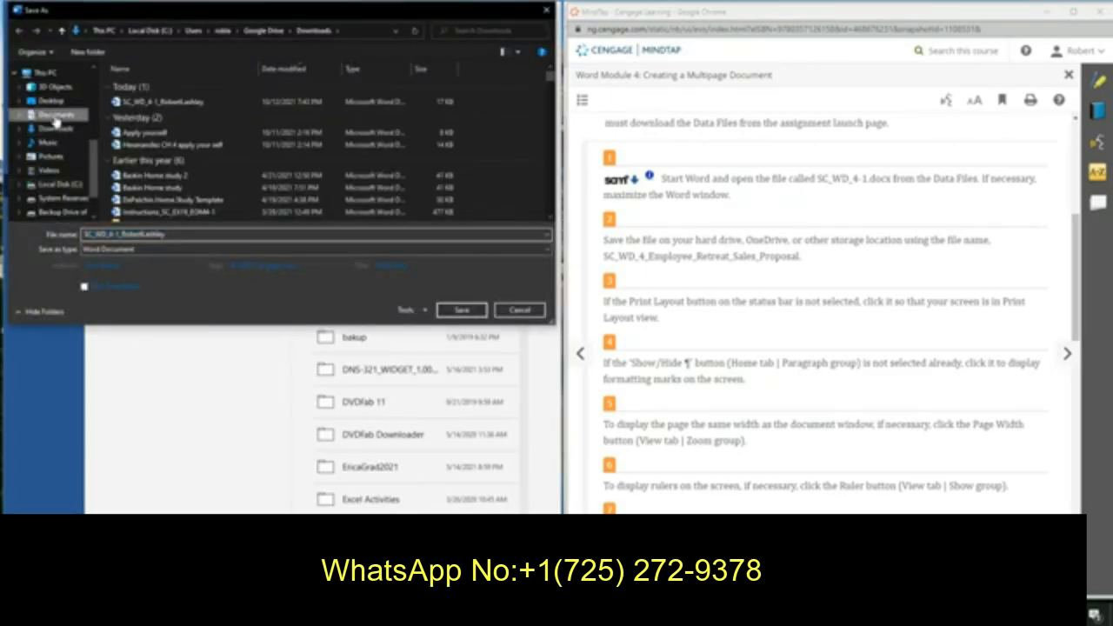
left_click(54, 116)
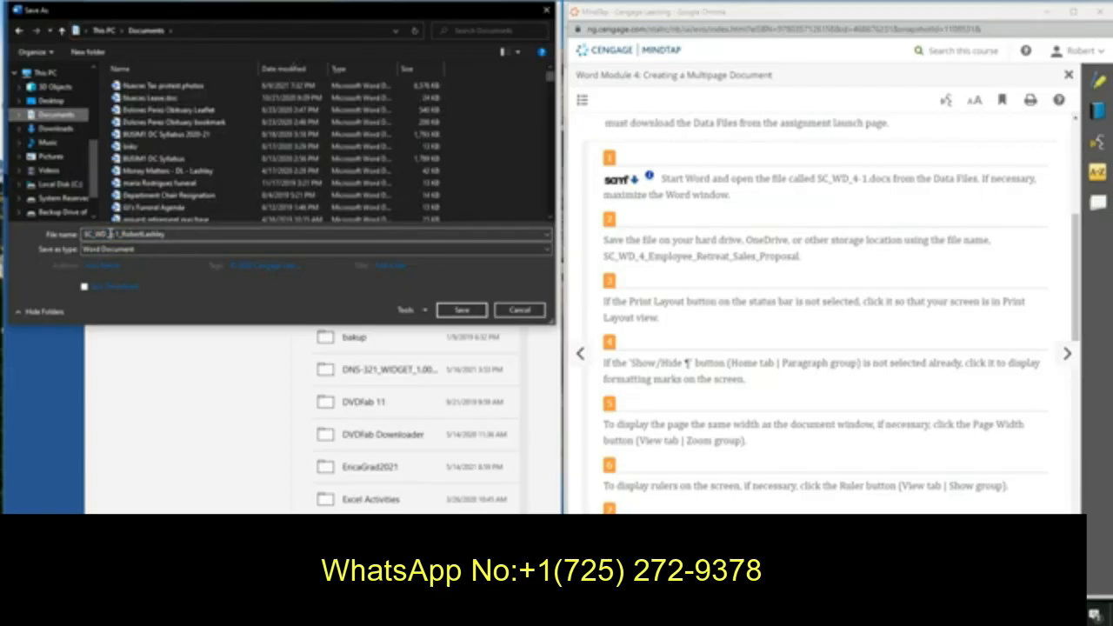
double_click(112, 235)
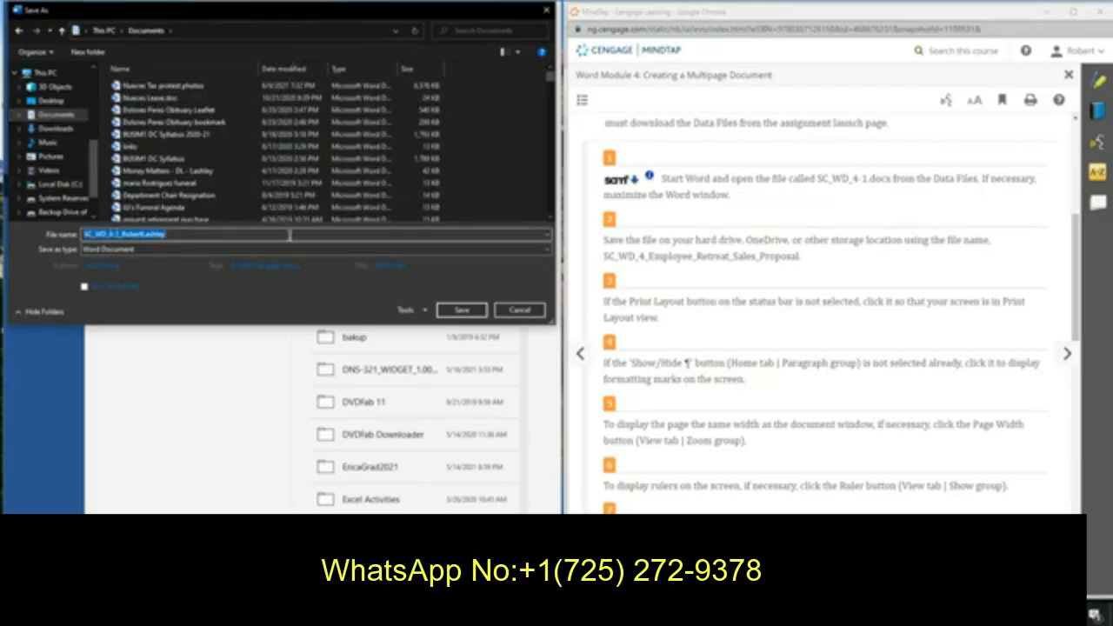
left_click(356, 237)
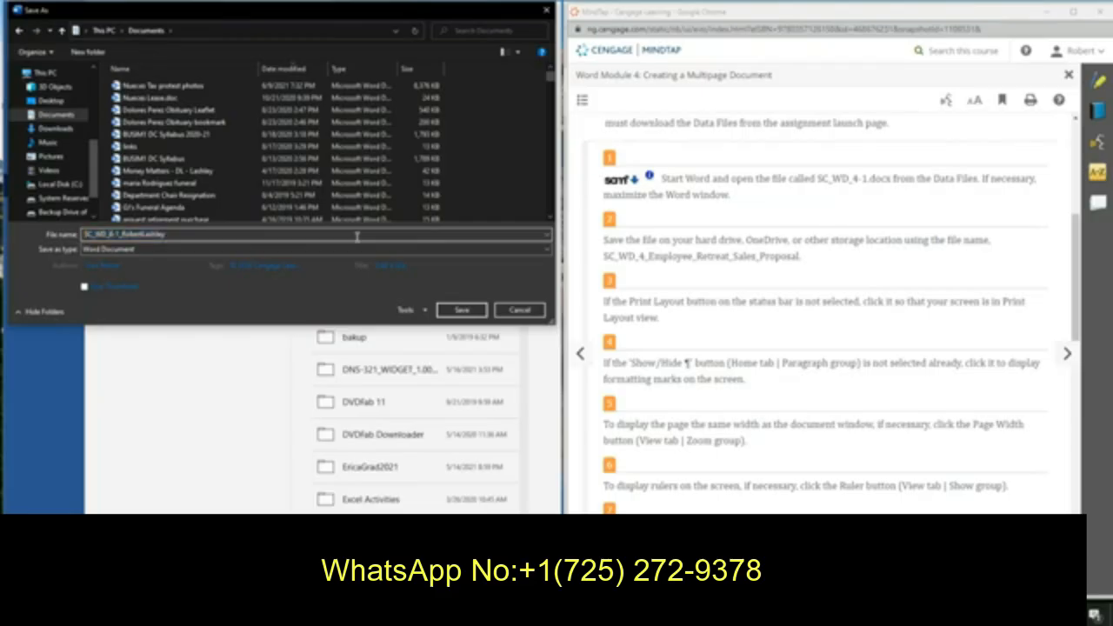
key("BackSpace")
key("BackSpace")
key("BackSpace")
type("_Employee_Retreat_")
key("BackSpace")
key("BackSpace")
key("BackSpace")
key("BackSpace")
type("treat")
type("t")
type("_")
type("Sale")
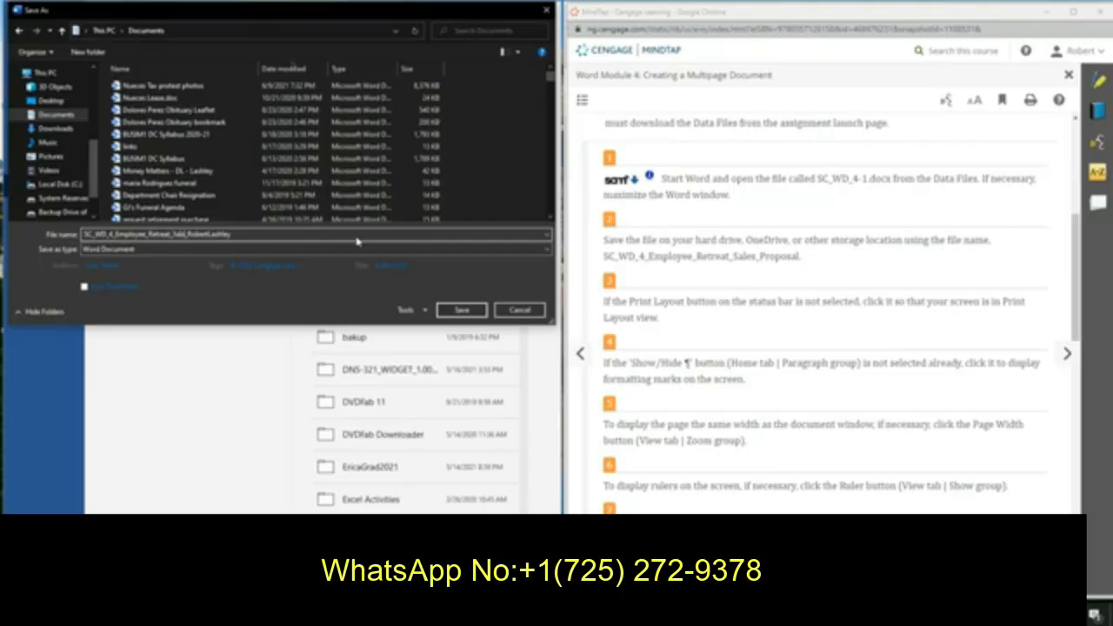
type("s_Proposal_")
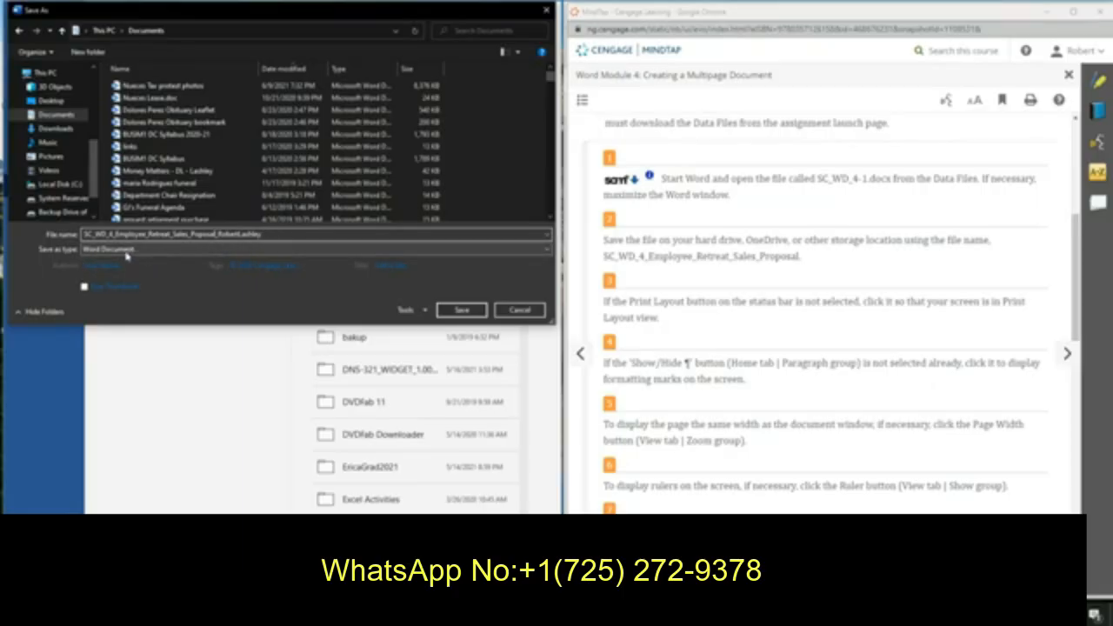
left_click(455, 311)
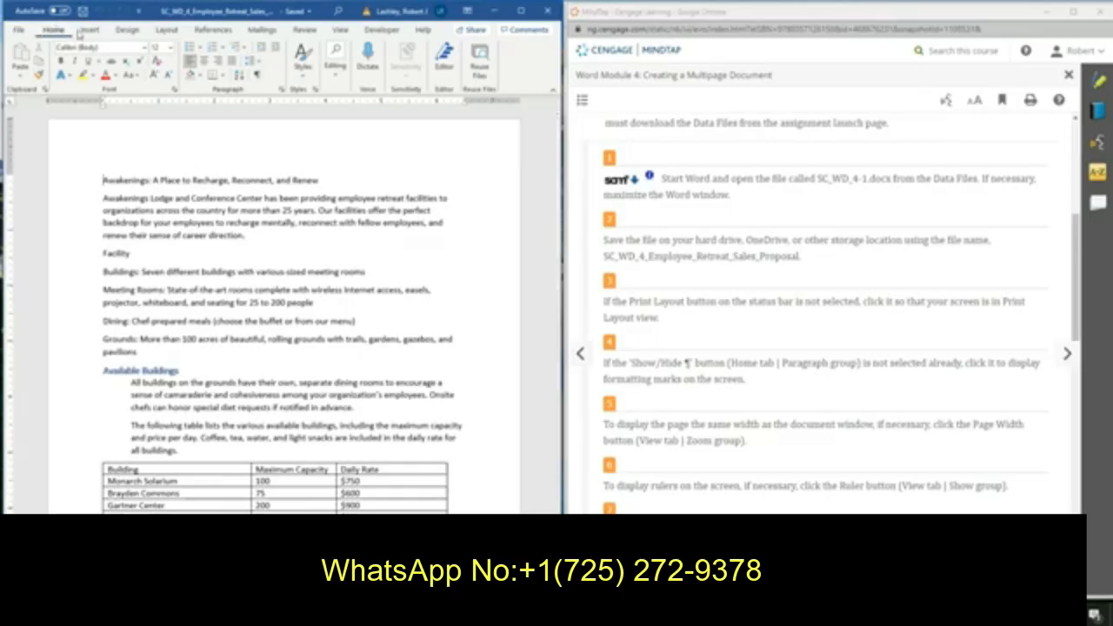
Turn on the display of formatting marks in the document.
left_click(259, 76)
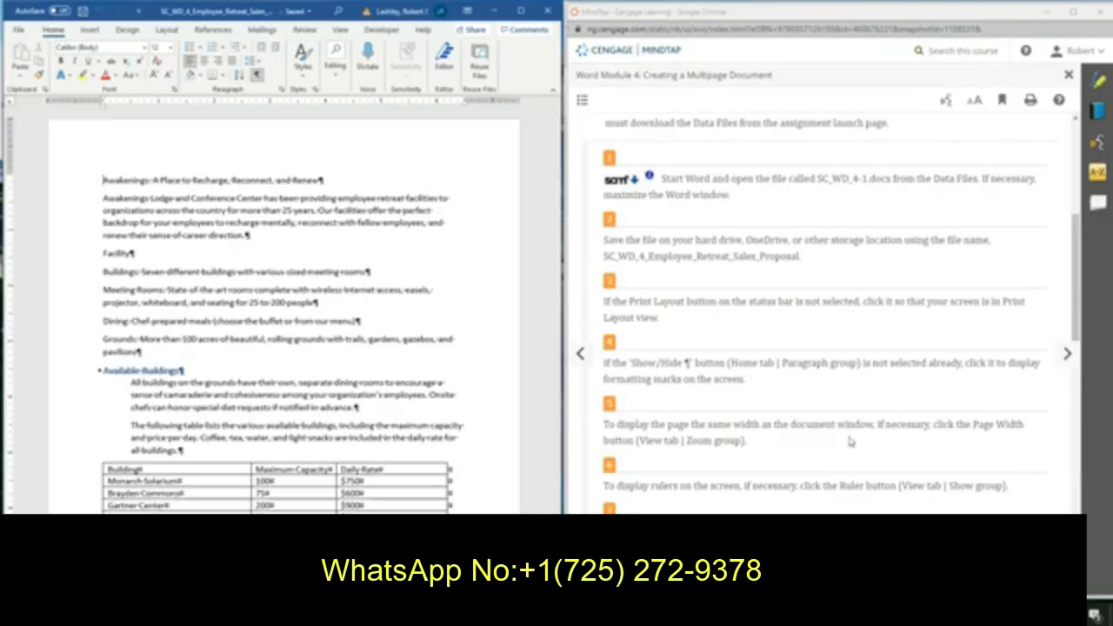
scroll(850, 442, "down", 1)
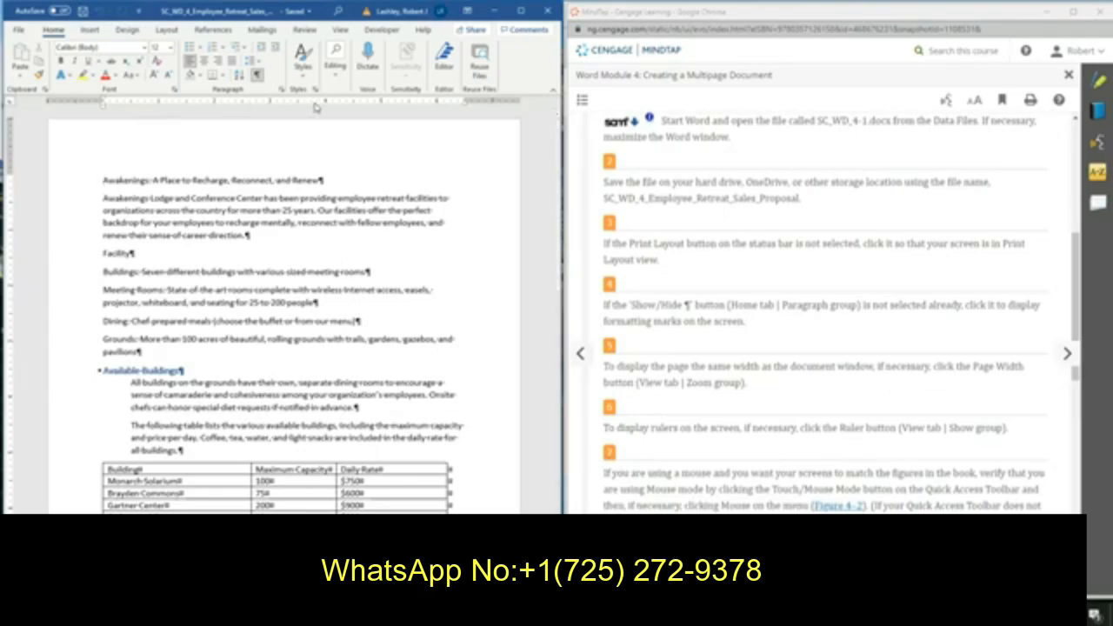
Check that the ruler is turned on in the document's show options.
left_click(333, 31)
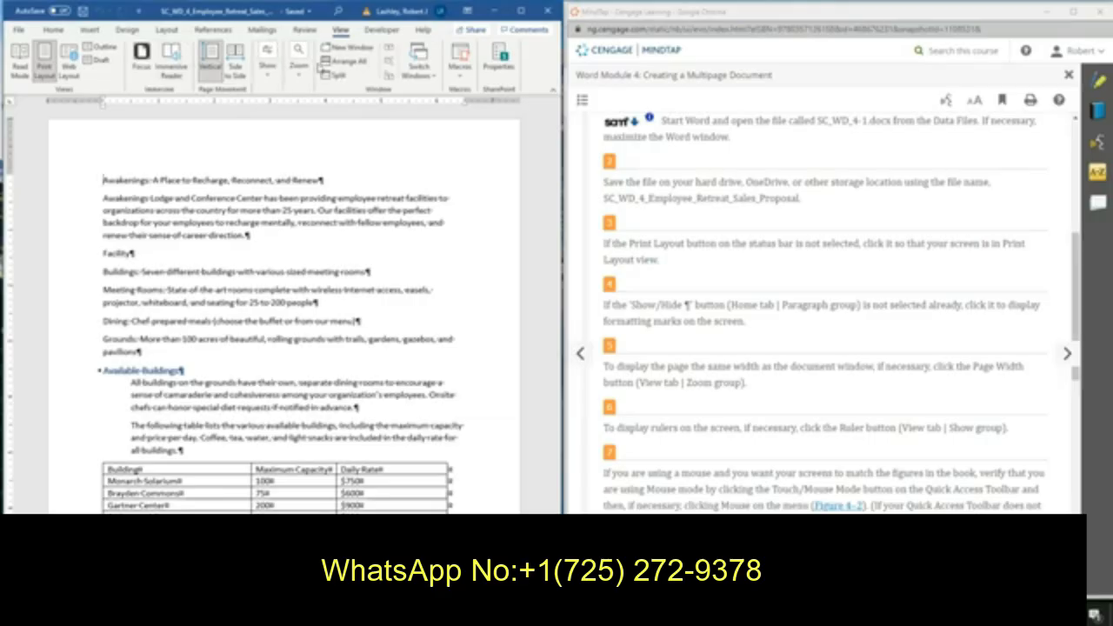
left_click(268, 68)
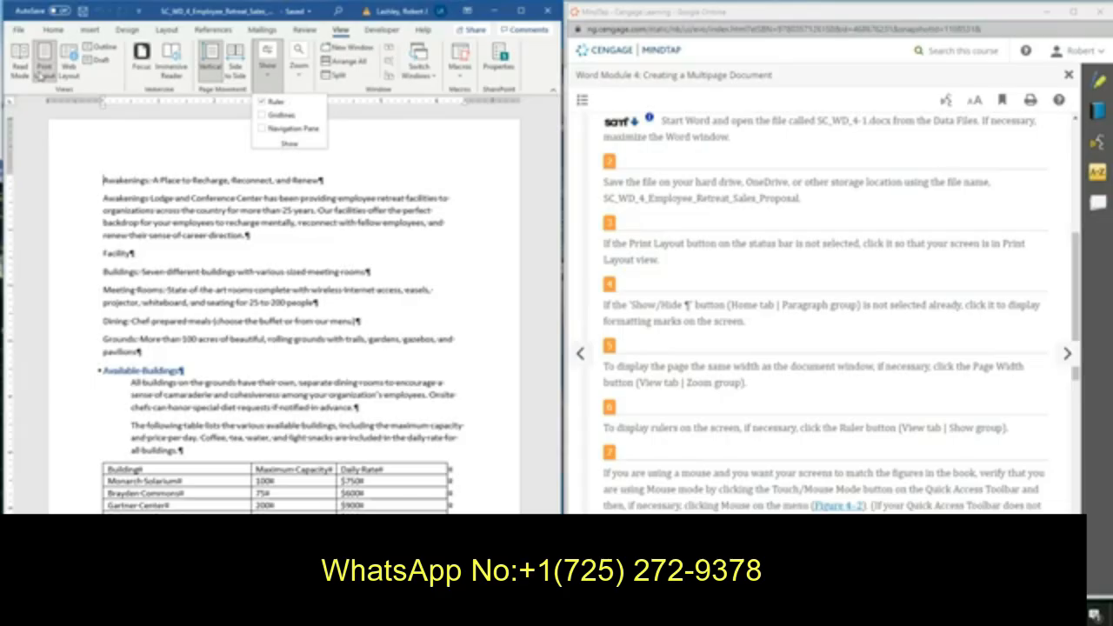
left_click(208, 161)
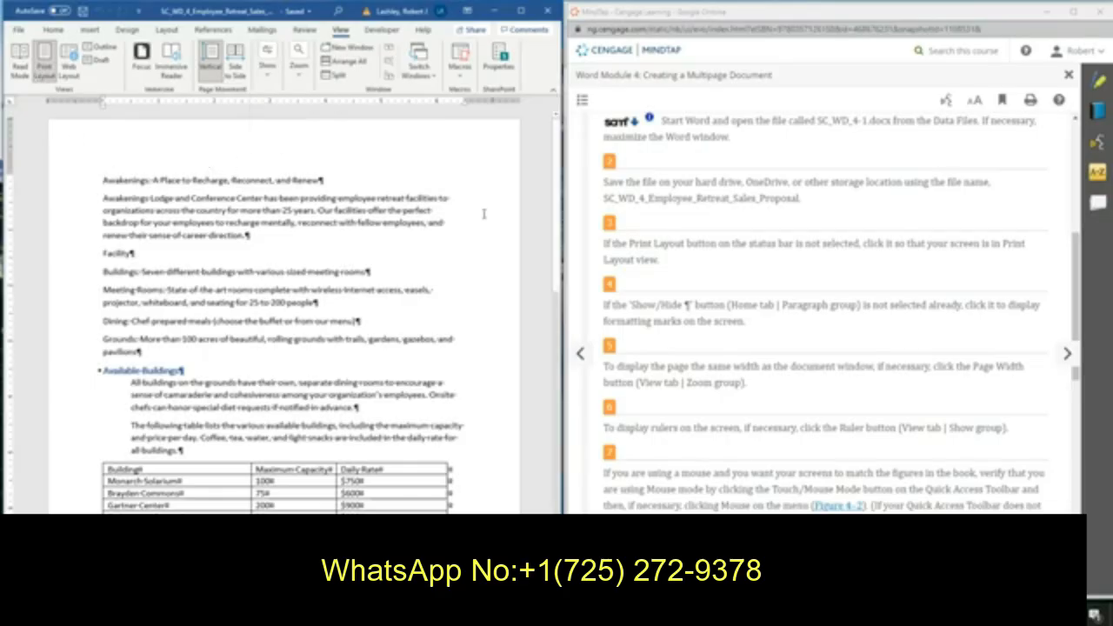
Read the remaining setup steps, the Normal style note, and the guidelines for designing a cover page.
scroll(718, 327, "down", 3)
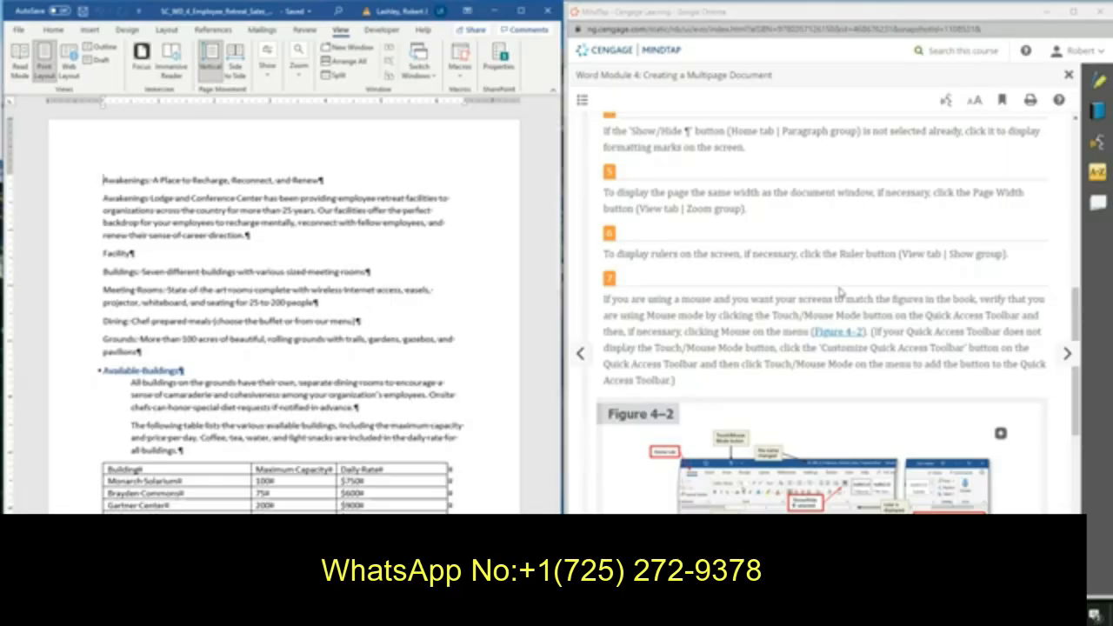
scroll(839, 291, "down", 2)
scroll(839, 292, "down", 1)
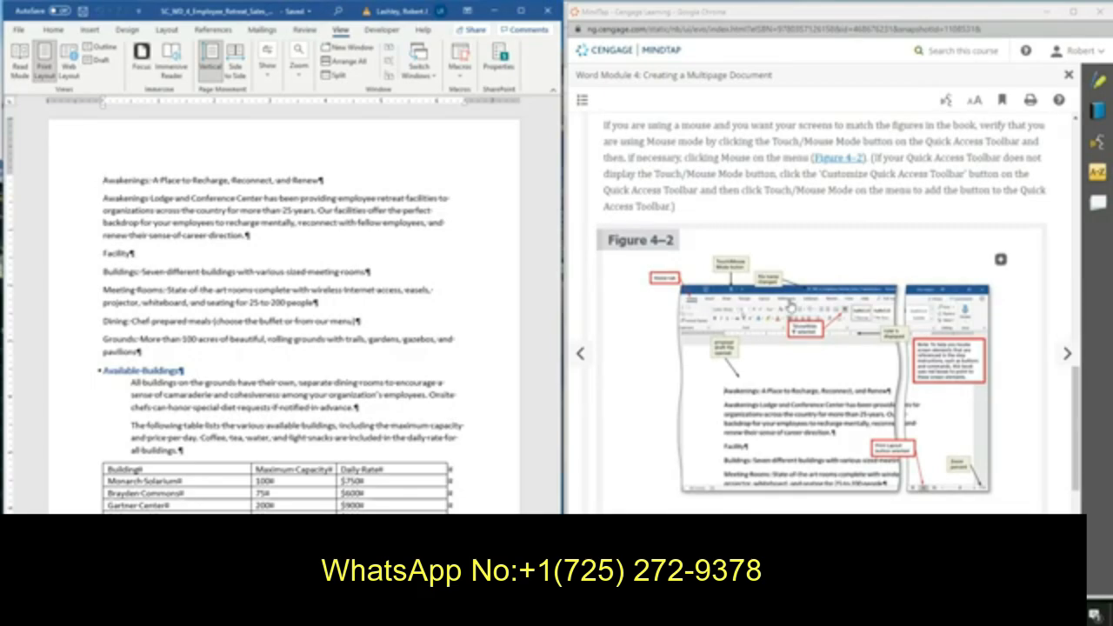
scroll(790, 309, "down", 4)
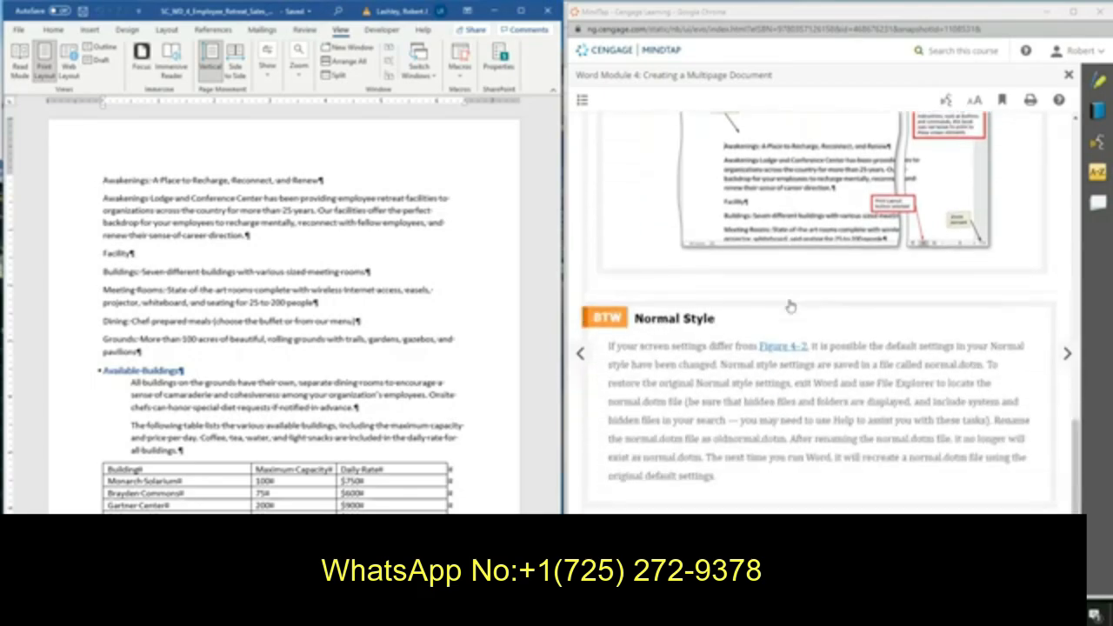
left_click(1067, 353)
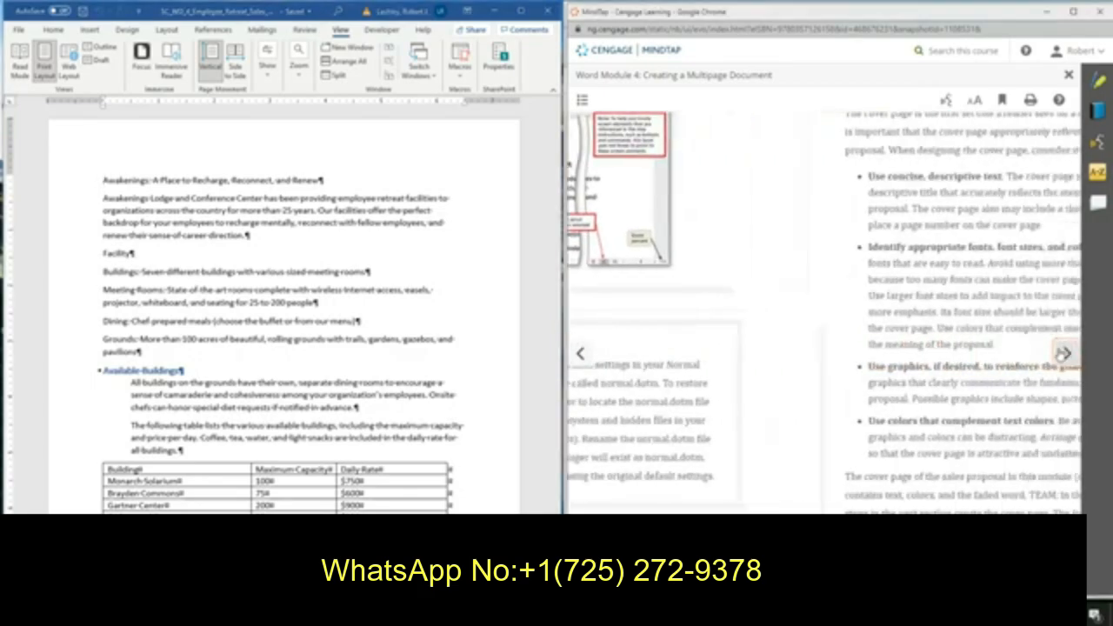
scroll(805, 291, "up", 3)
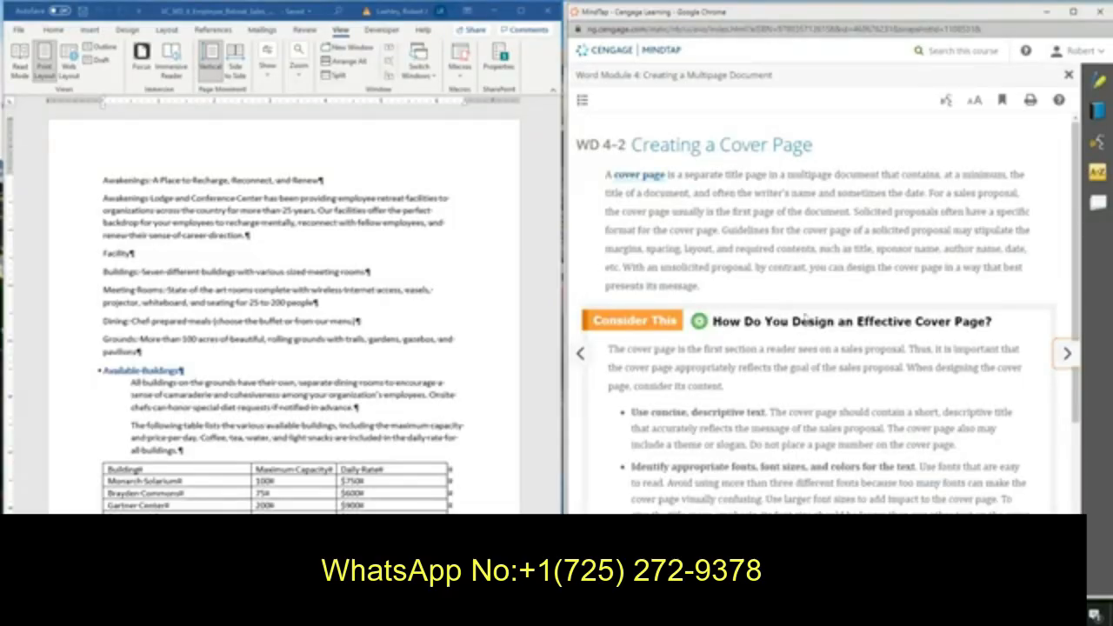
scroll(807, 296, "down", 3)
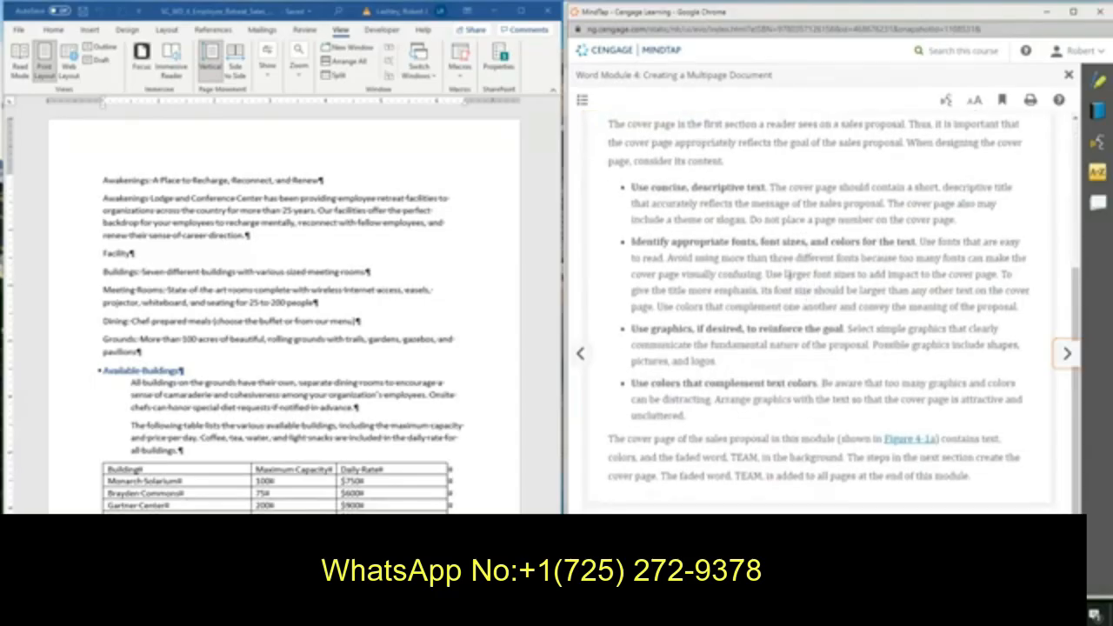
scroll(680, 222, "up", 2)
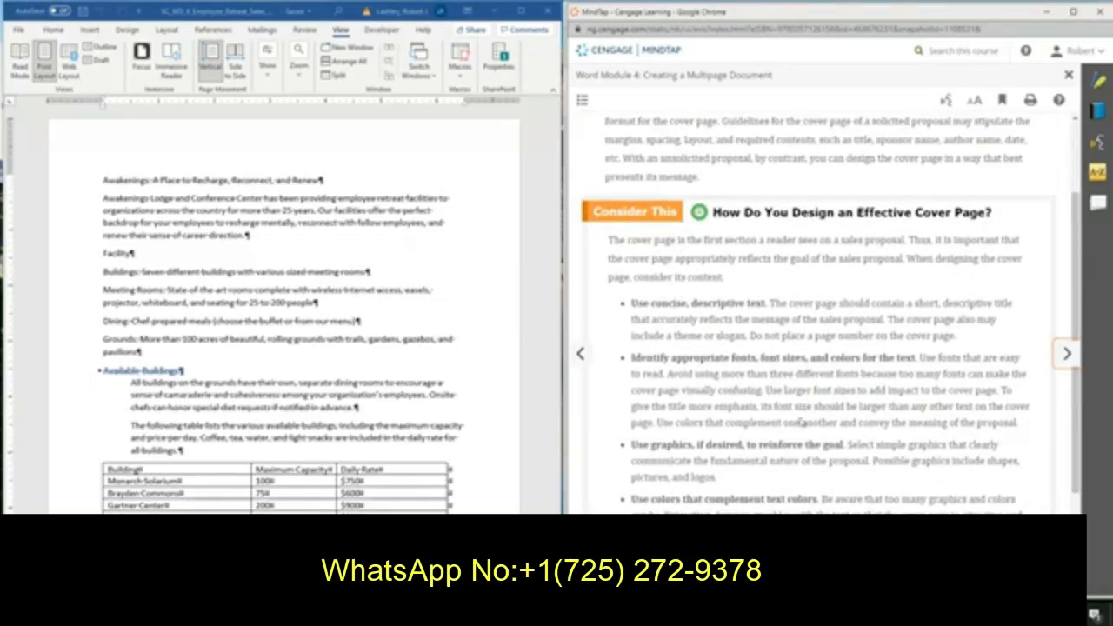
left_click(1068, 352)
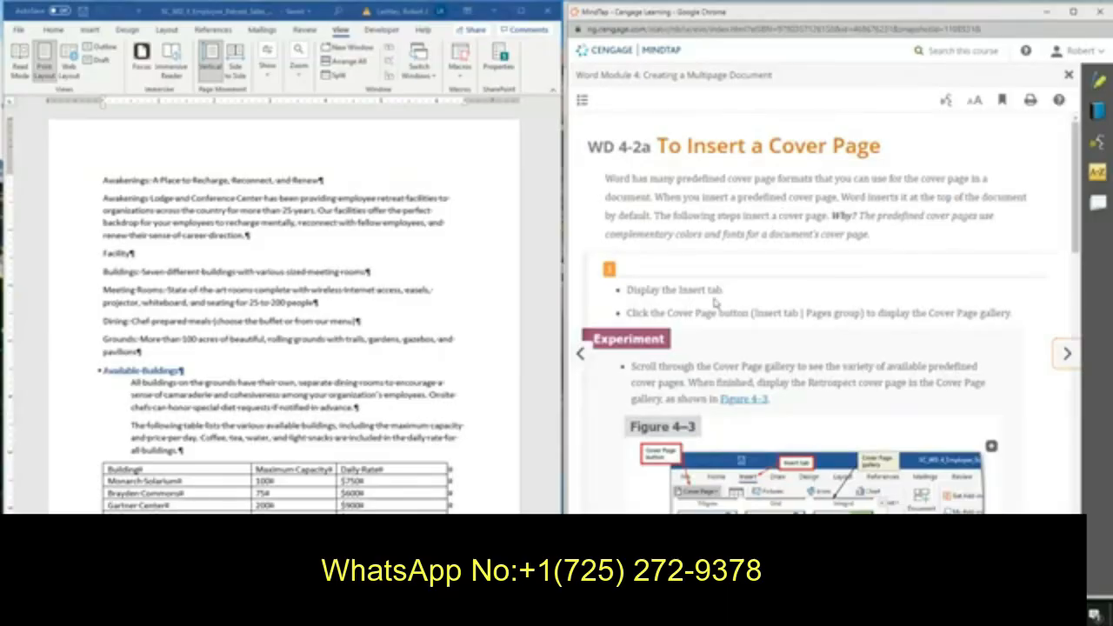
Insert the Retrospect cover page at the start of the document from the cover page gallery.
left_click(92, 32)
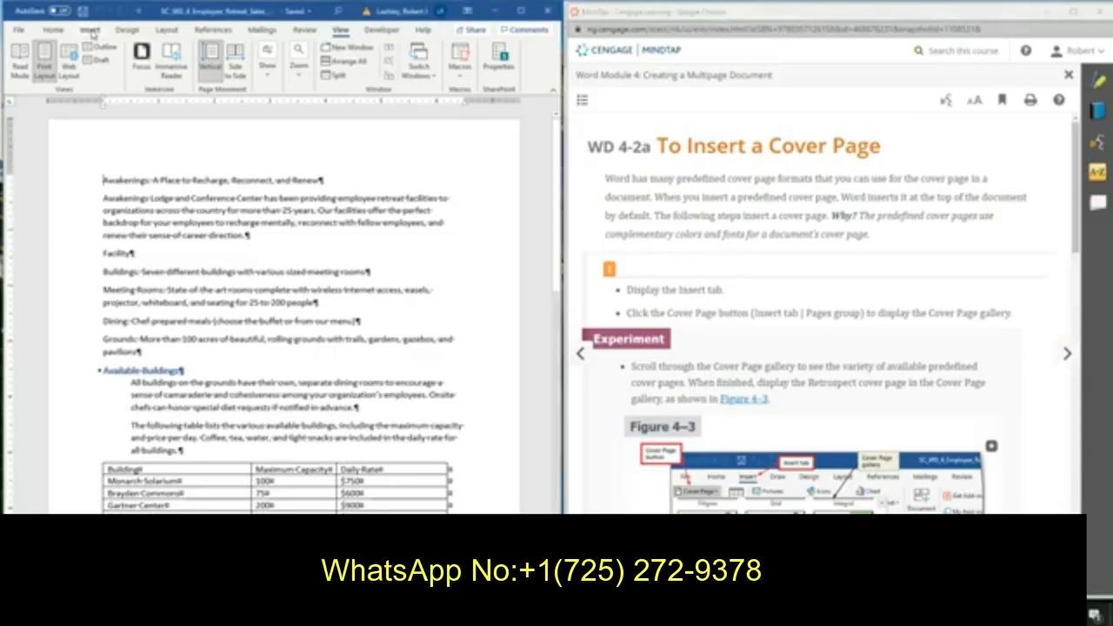
left_click(92, 31)
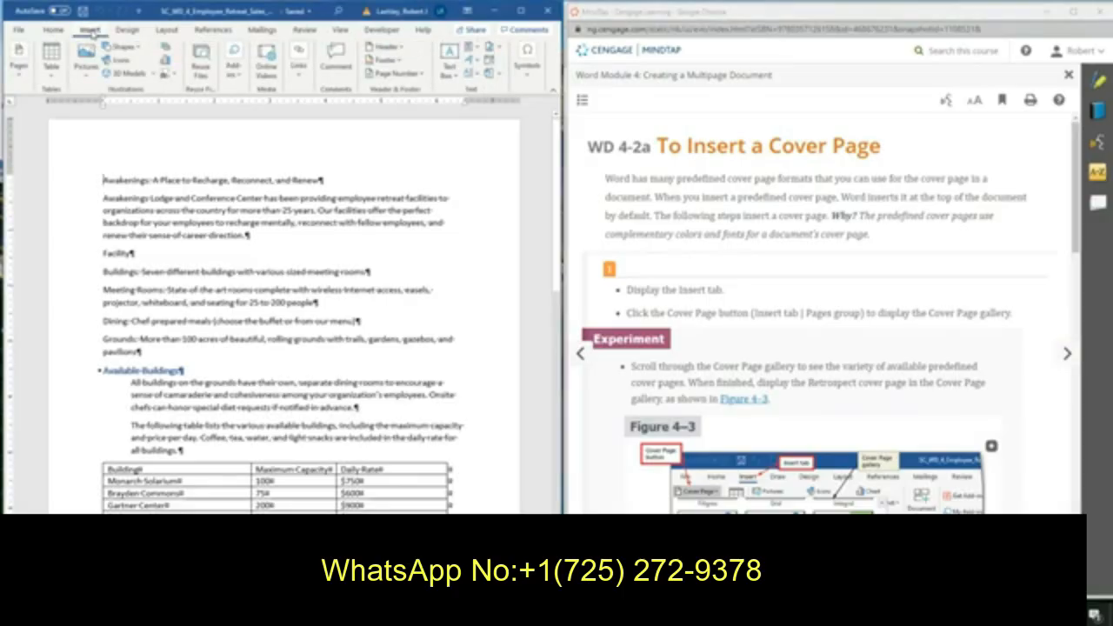
left_click(19, 60)
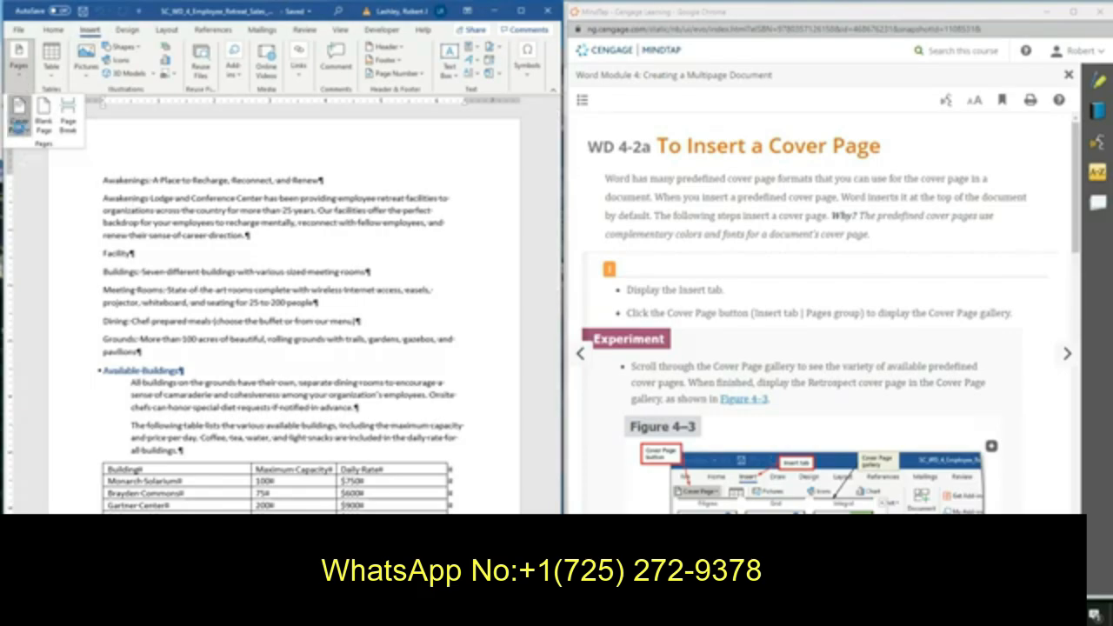
left_click(18, 127)
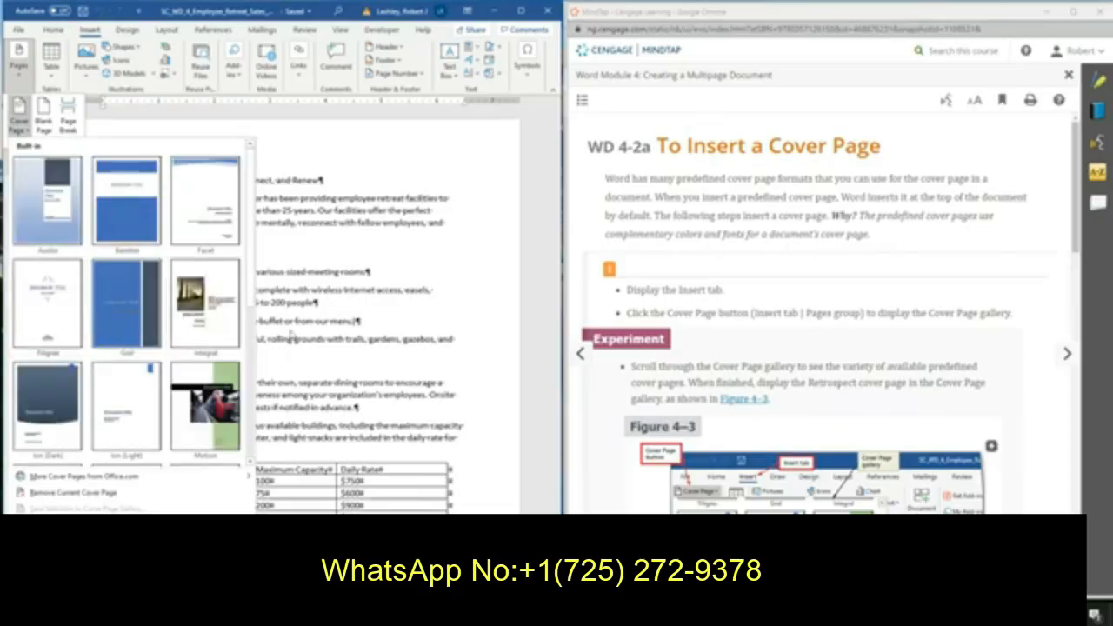
scroll(809, 310, "down", 2)
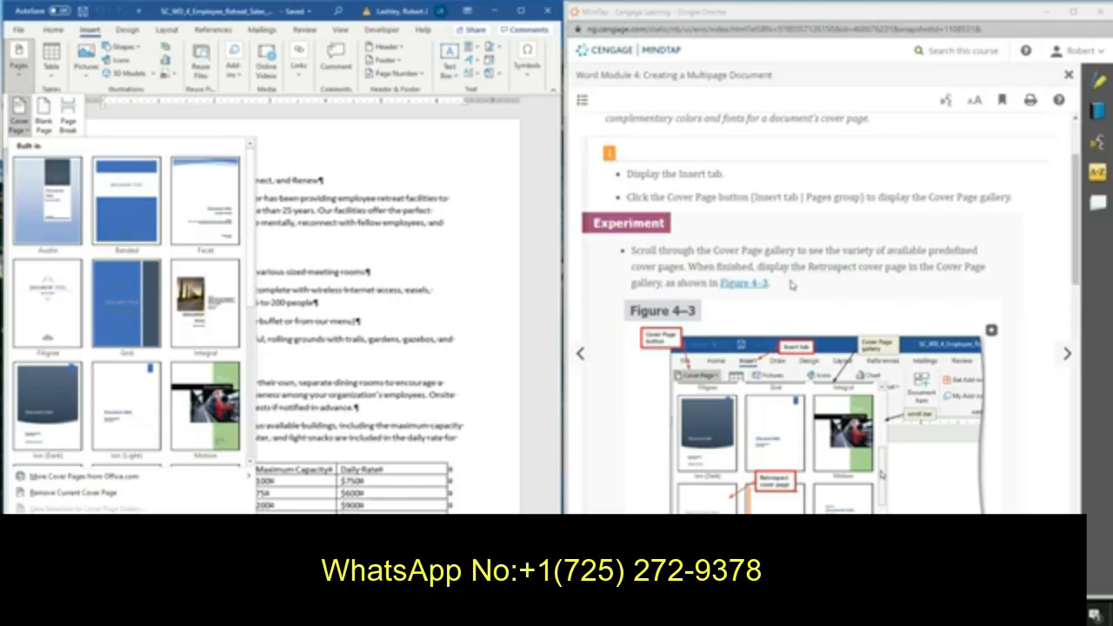
scroll(843, 283, "down", 4)
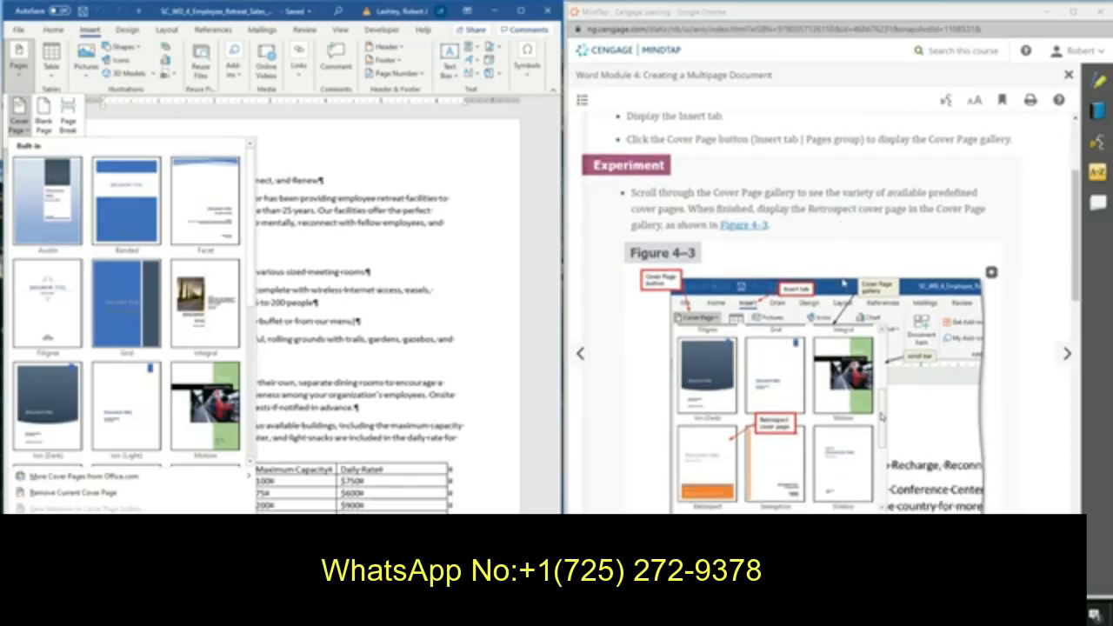
scroll(881, 283, "down", 5)
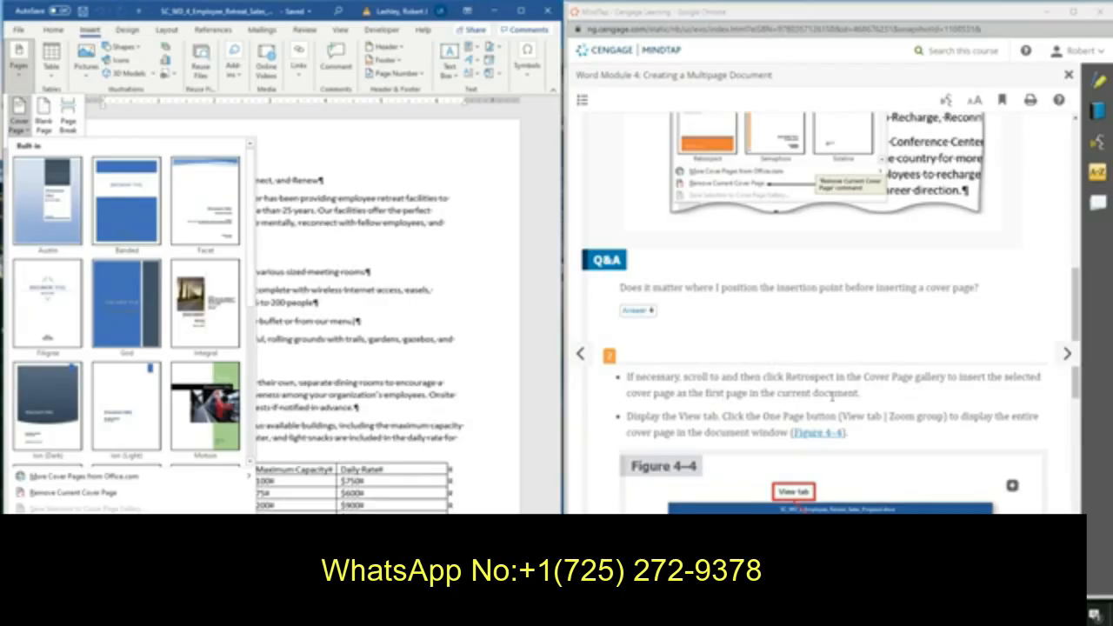
scroll(833, 396, "down", 2)
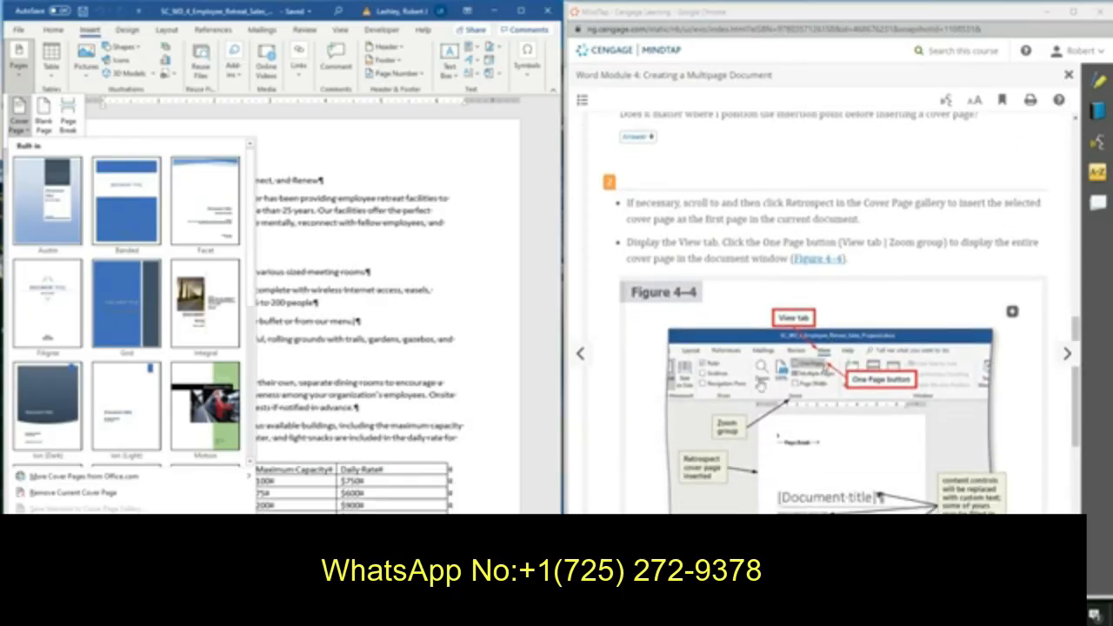
scroll(162, 350, "down", 3)
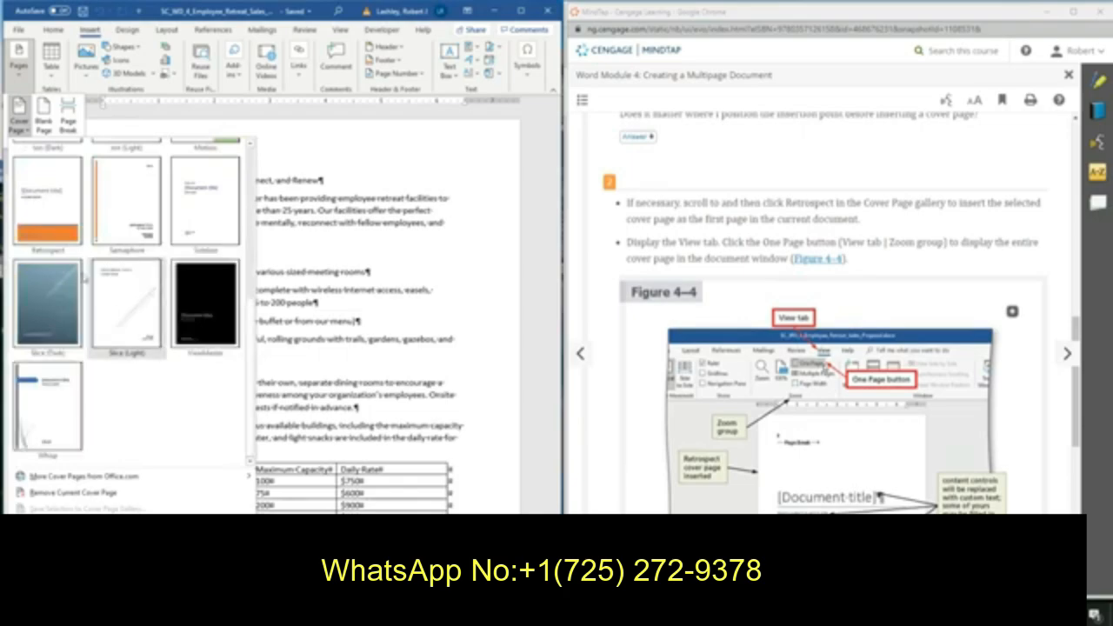
left_click(52, 212)
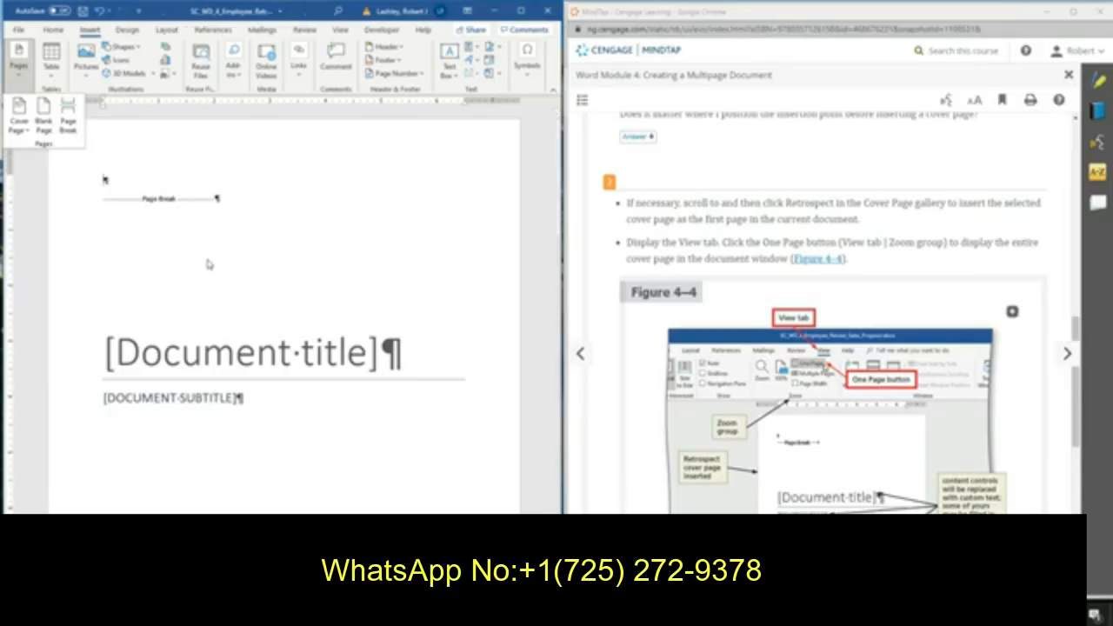
Zoom the document to show one whole page so the entire cover page is visible.
scroll(207, 260, "down", 3)
scroll(208, 260, "down", 2)
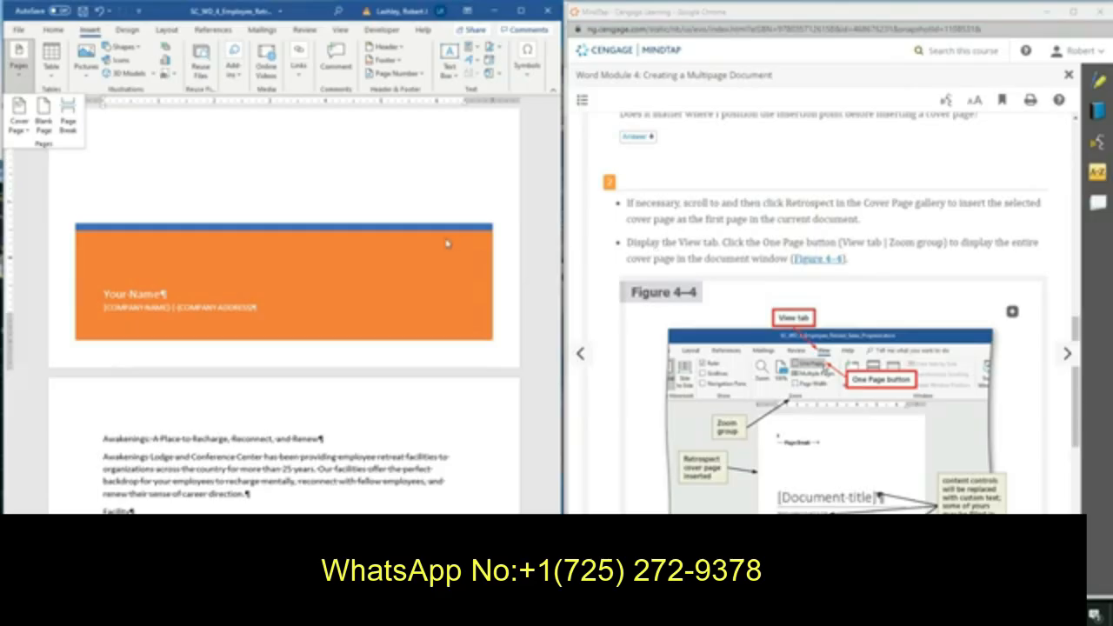
left_click(340, 31)
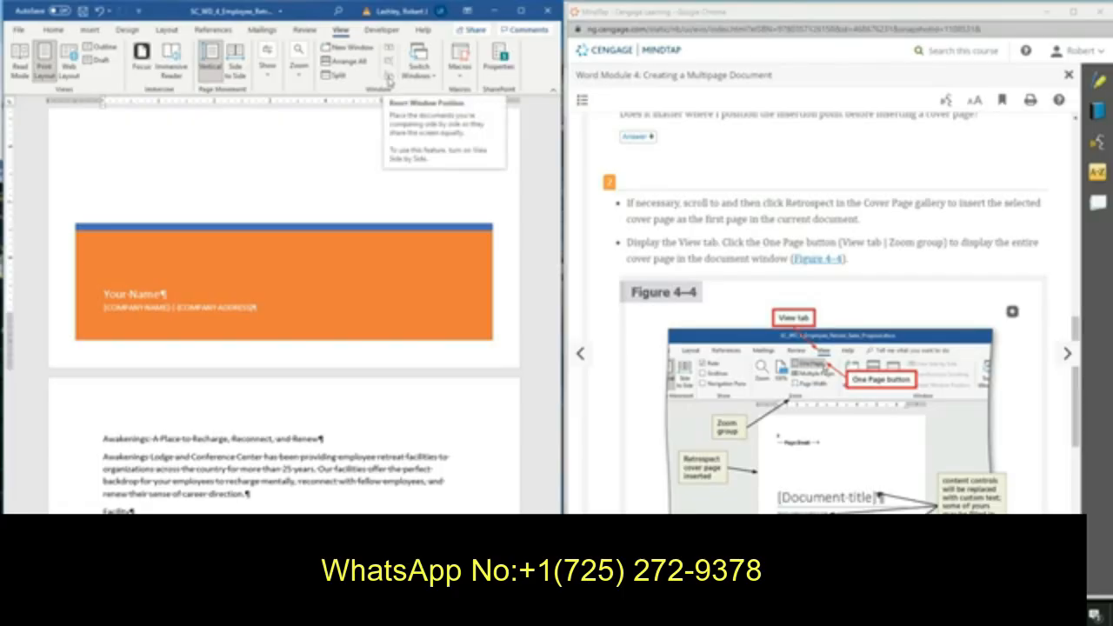
left_click(298, 65)
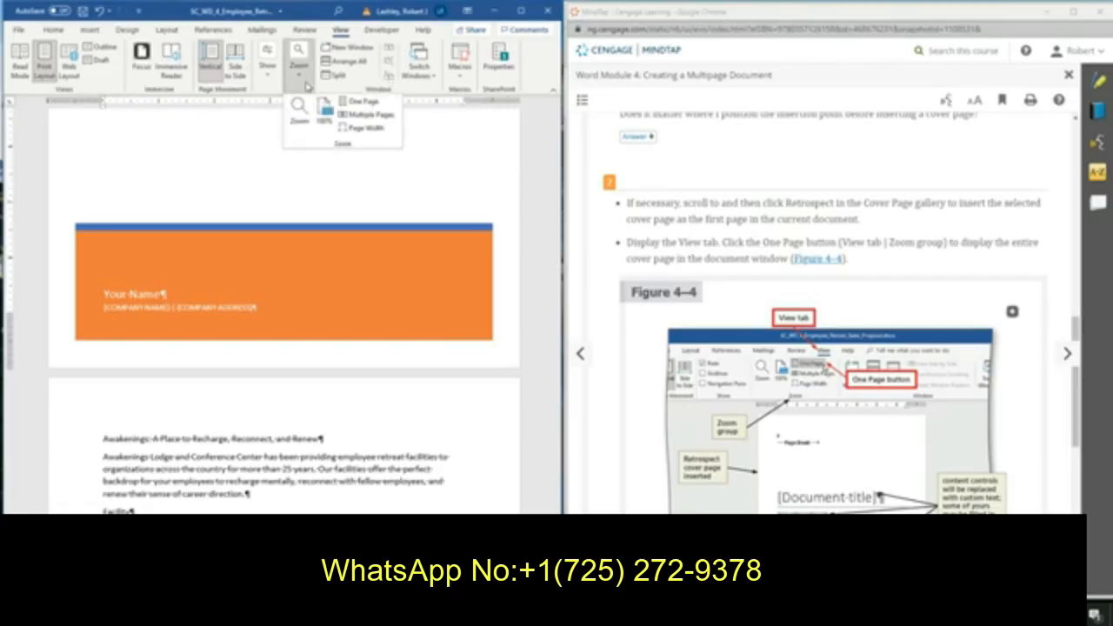
left_click(361, 102)
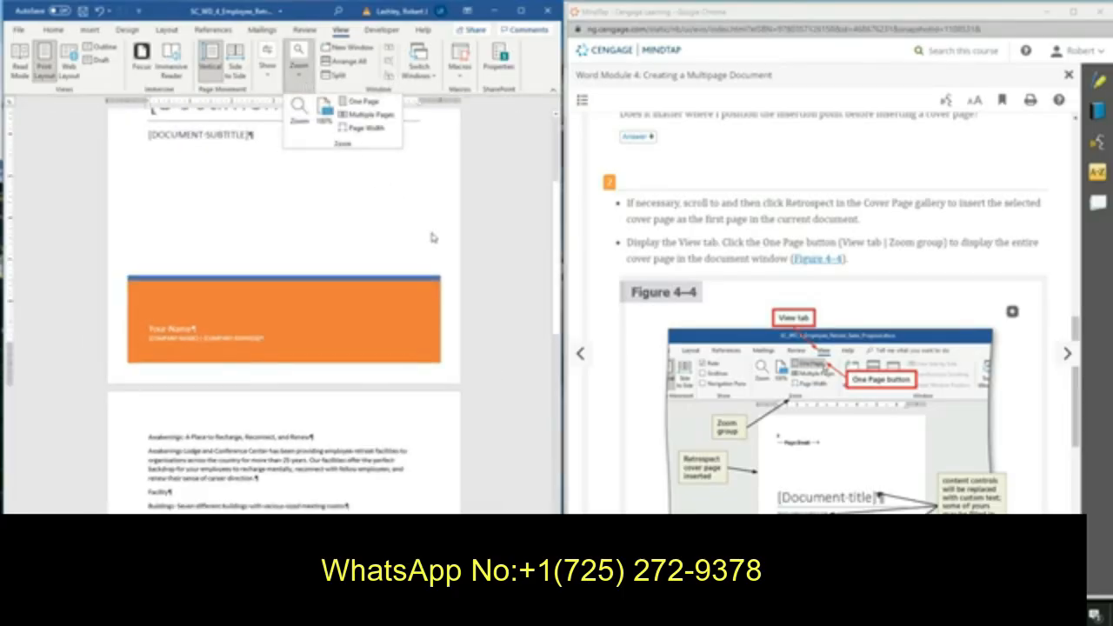
Read the instructions for entering text in the cover page content controls.
scroll(432, 233, "up", 3)
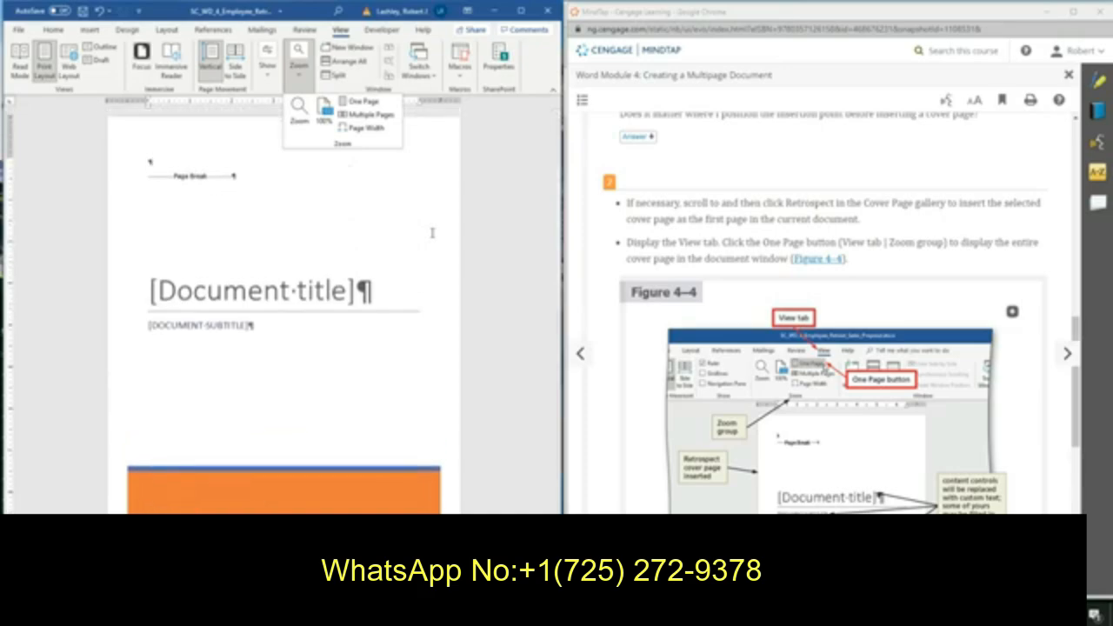
scroll(930, 315, "down", 3)
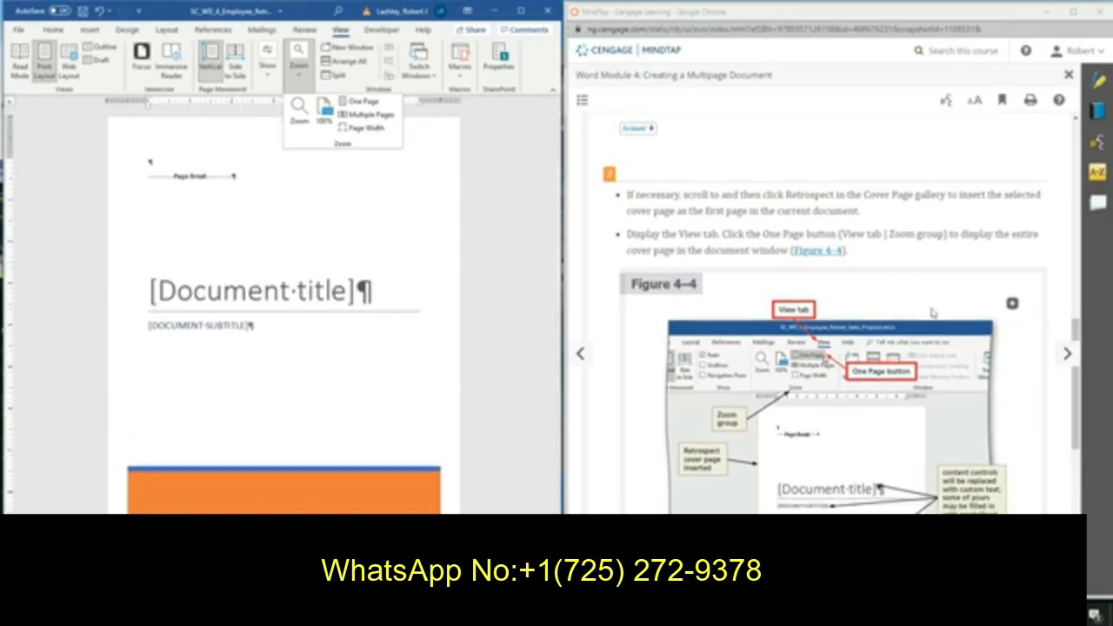
scroll(930, 314, "down", 3)
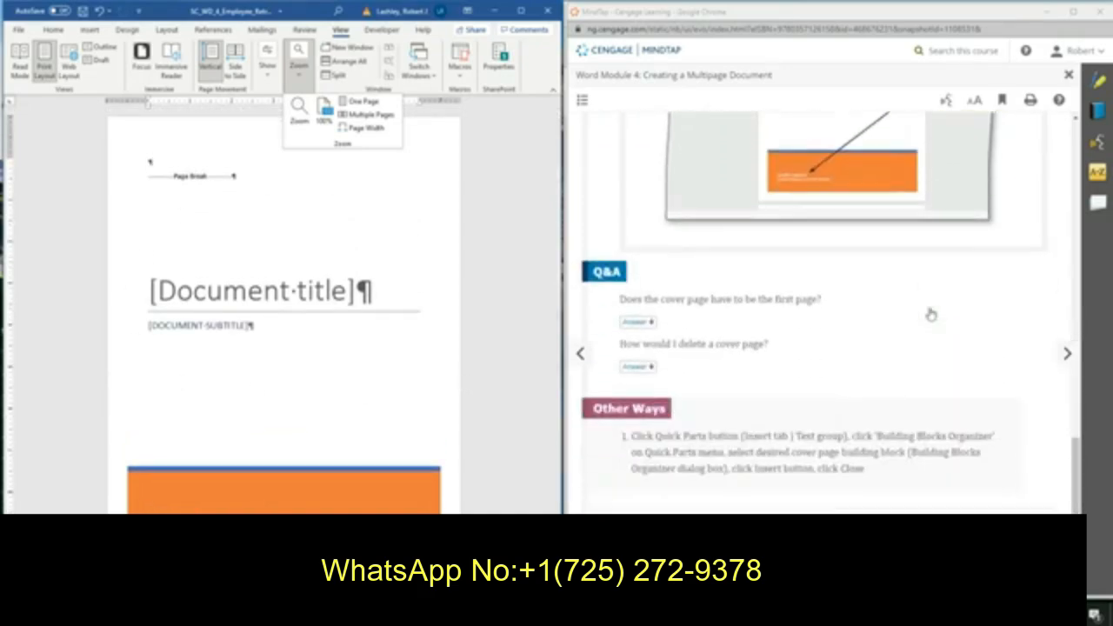
left_click(1065, 353)
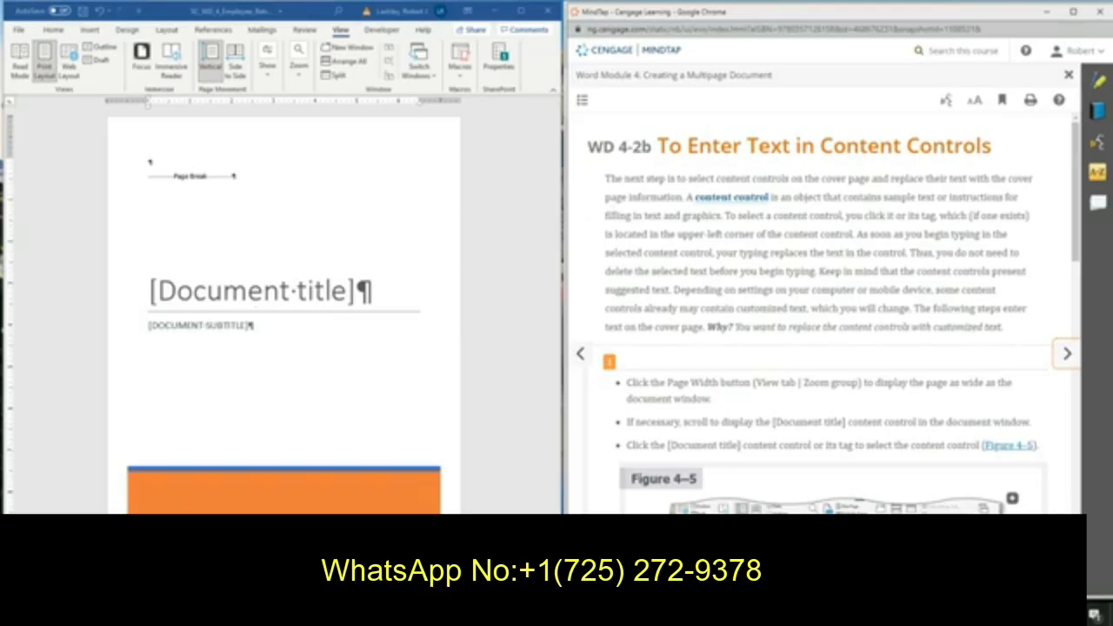
scroll(711, 322, "down", 3)
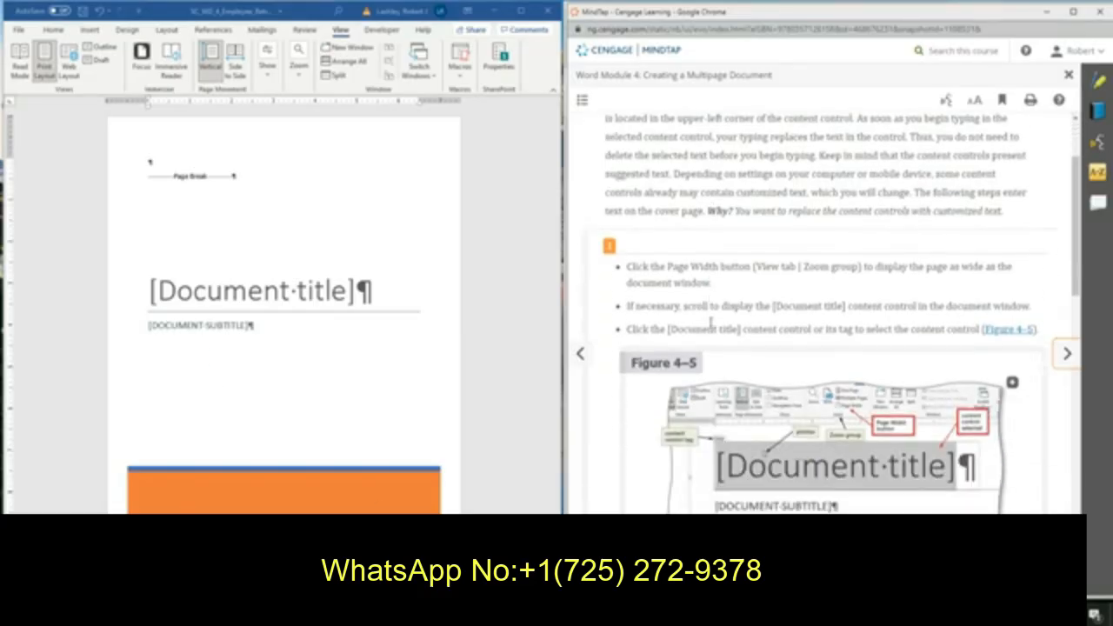
scroll(710, 326, "down", 2)
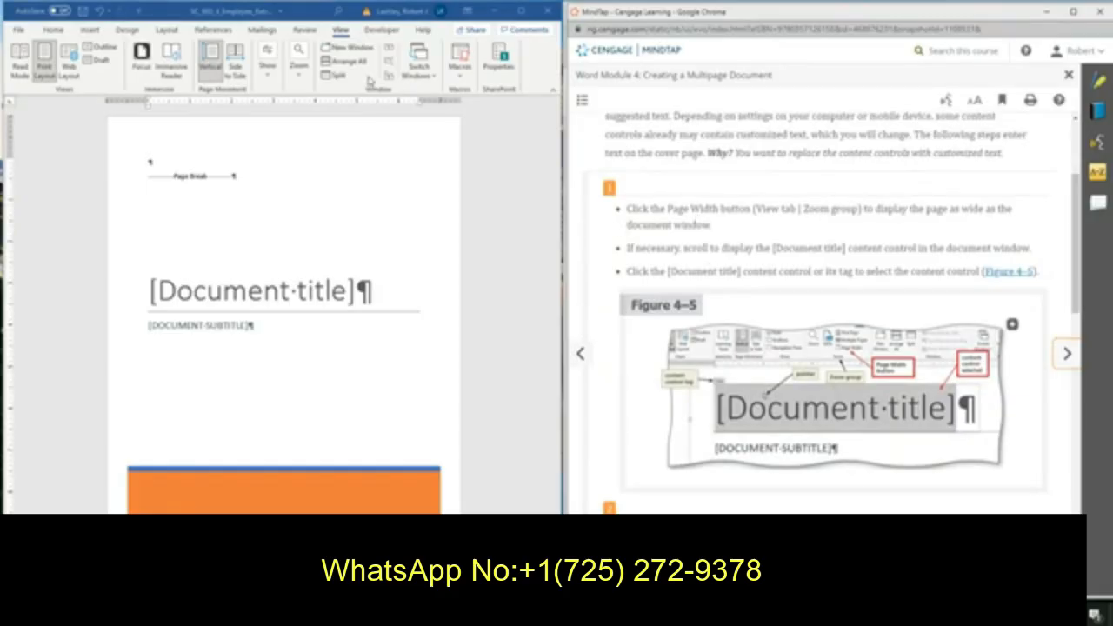
Zoom the document to page width and bring the Document title content control into view.
left_click(302, 75)
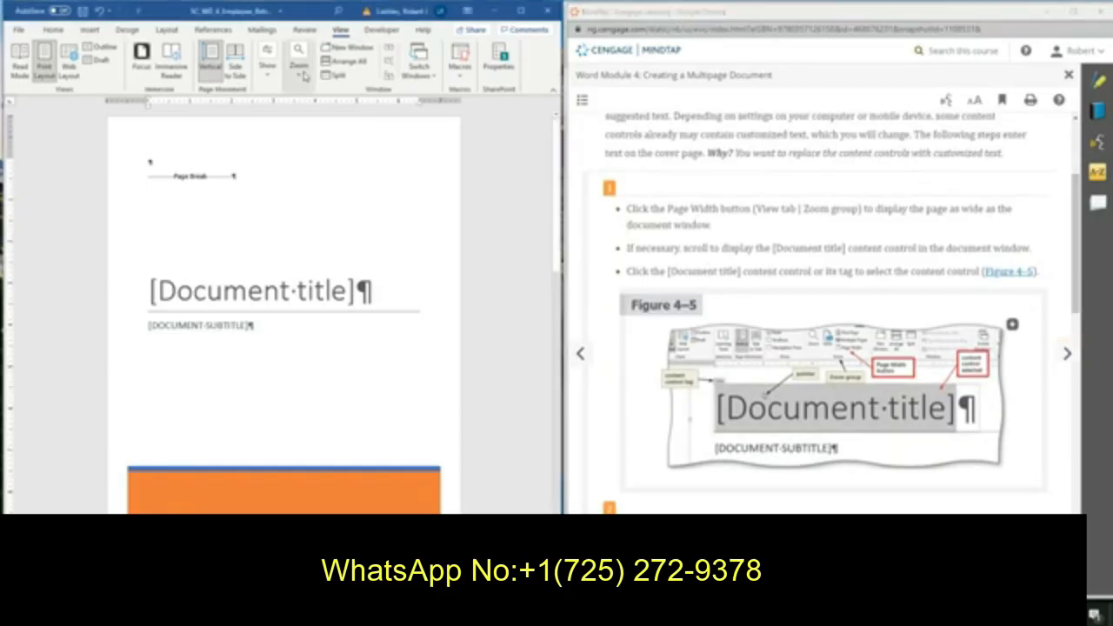
left_click(299, 72)
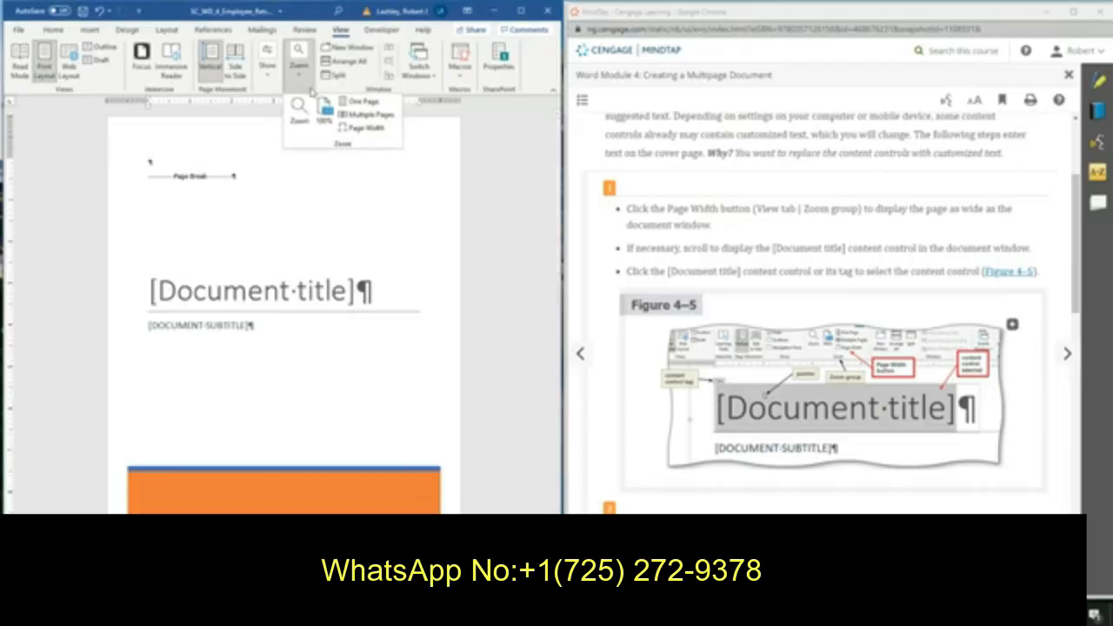
left_click(366, 130)
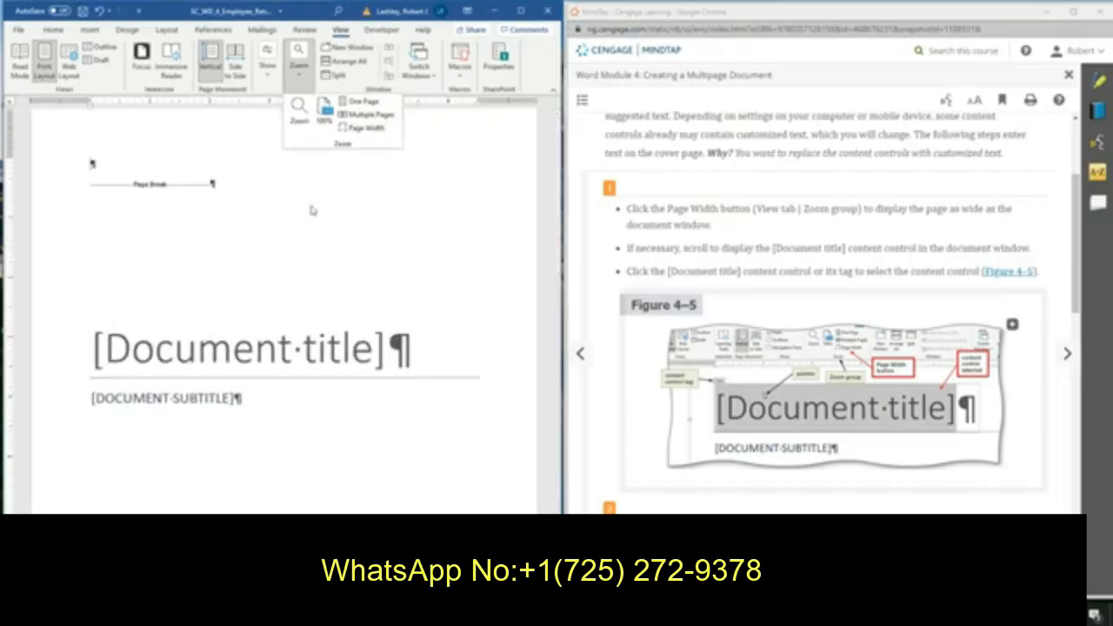
scroll(283, 252, "down", 1)
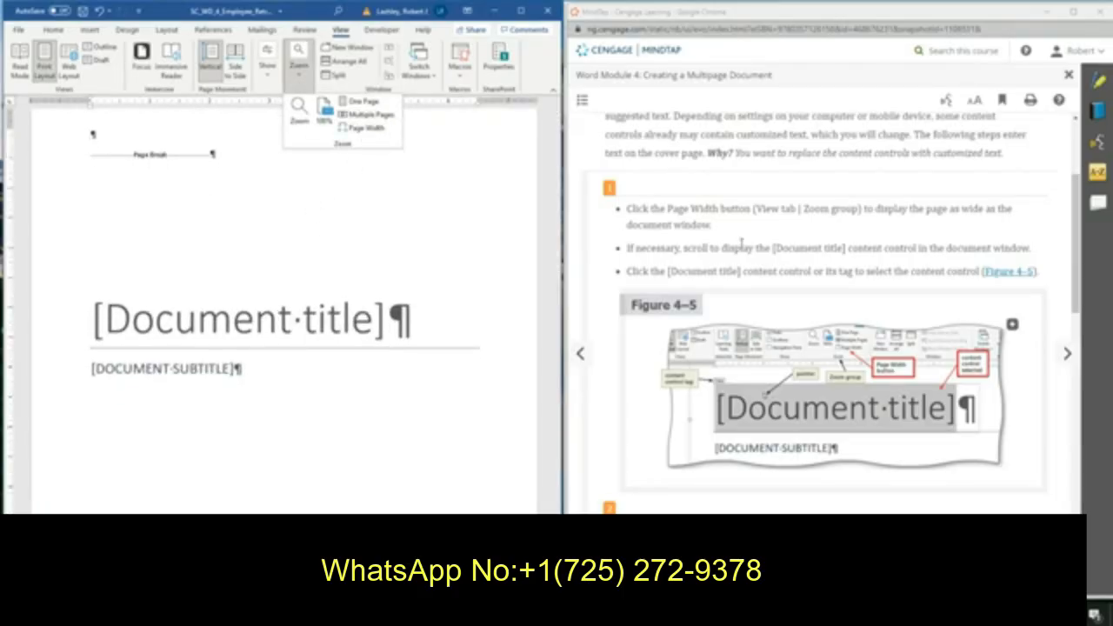
Replace the cover page's Document title content control with the title Employee Retreats.
scroll(743, 245, "down", 1)
scroll(748, 246, "down", 3)
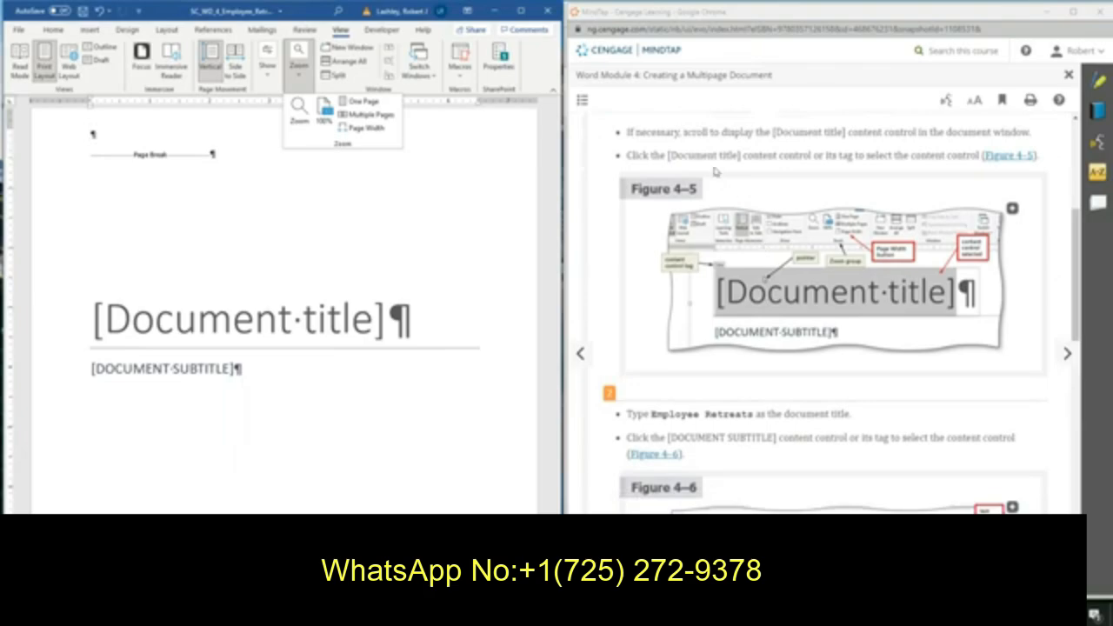
scroll(758, 280, "down", 1)
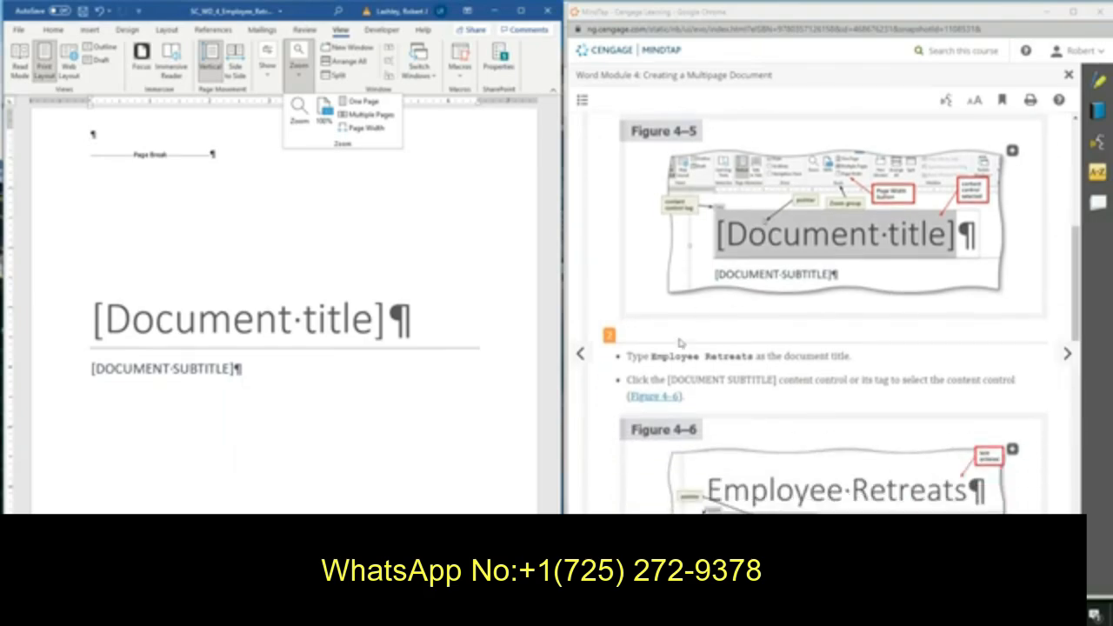
left_click(170, 322)
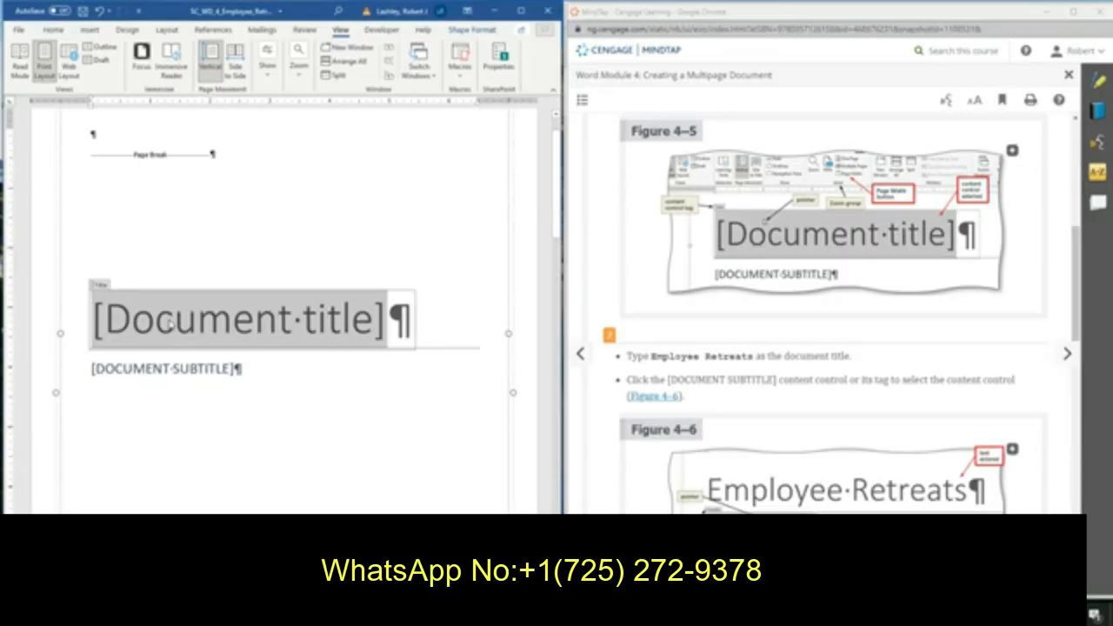
type("Emply")
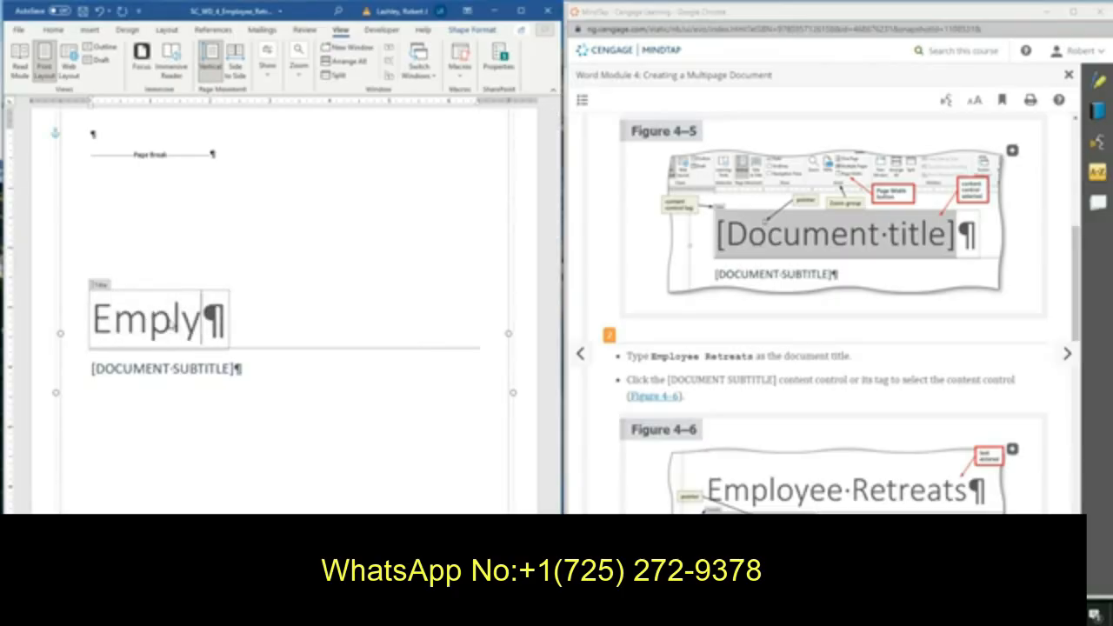
key("BackSpace")
type("oyee R")
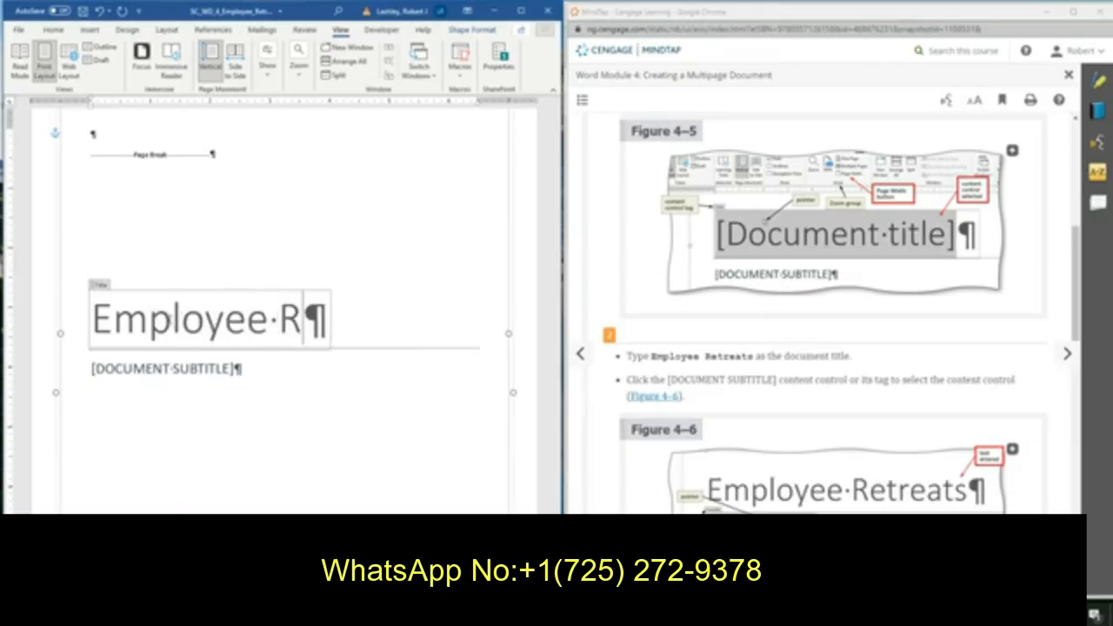
type("etreats")
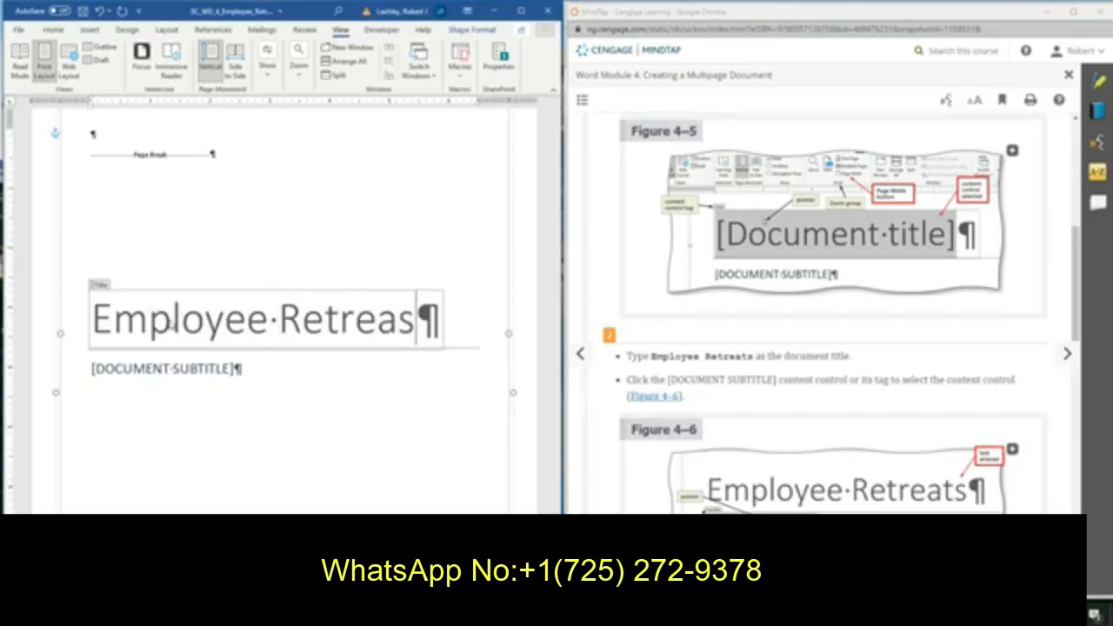
key("BackSpace")
type("ts")
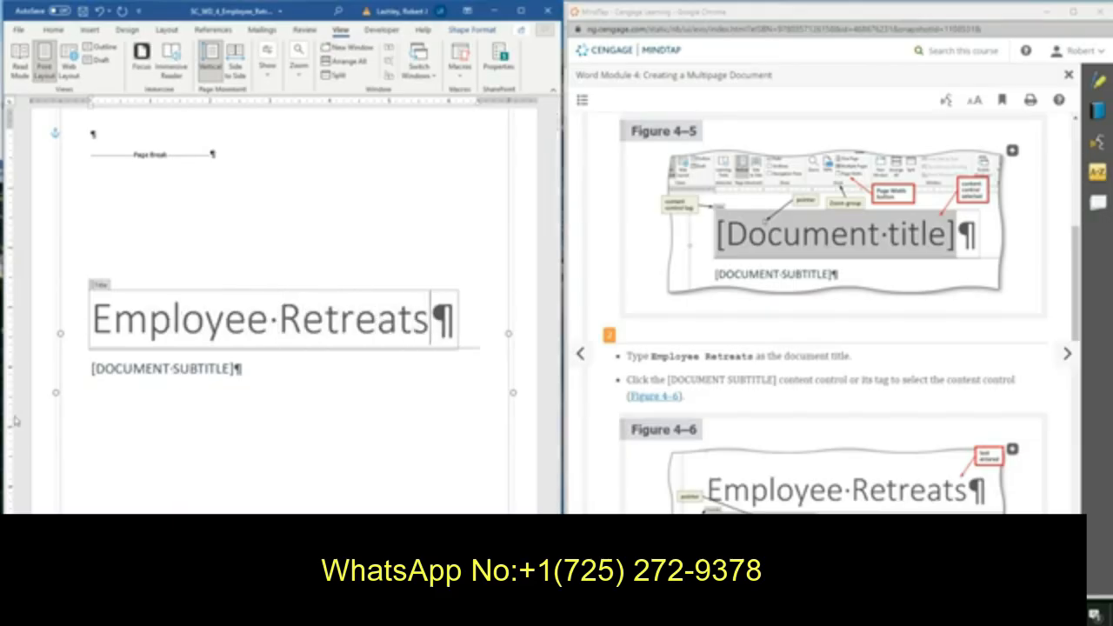
Enter Recharge, Reconnect, Renew in the cover page's Document Subtitle content control.
left_click(144, 369)
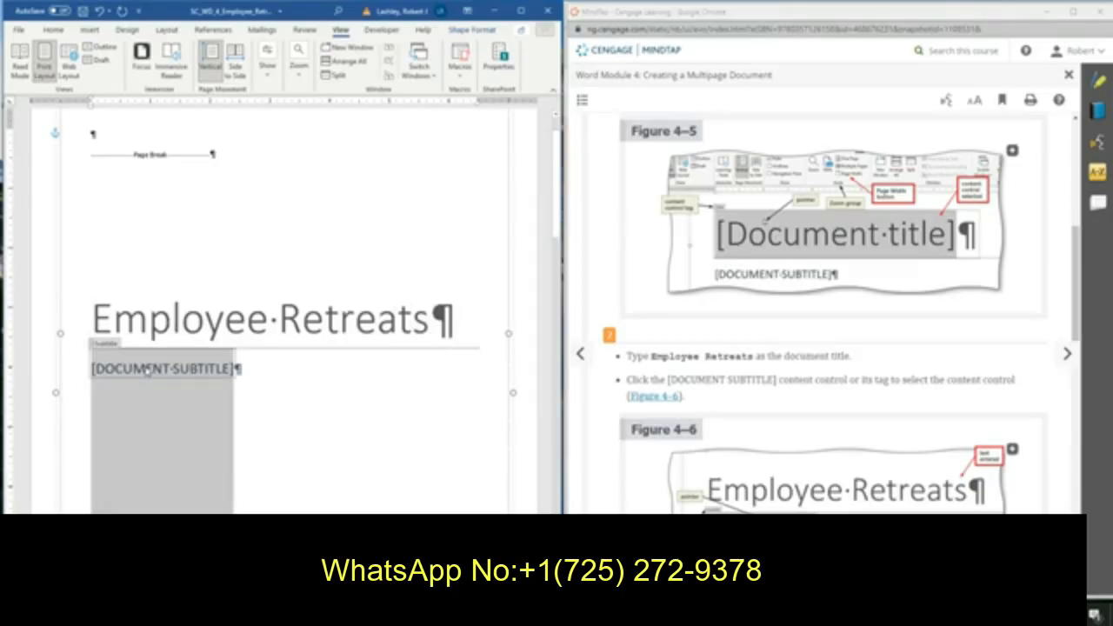
scroll(825, 447, "down", 4)
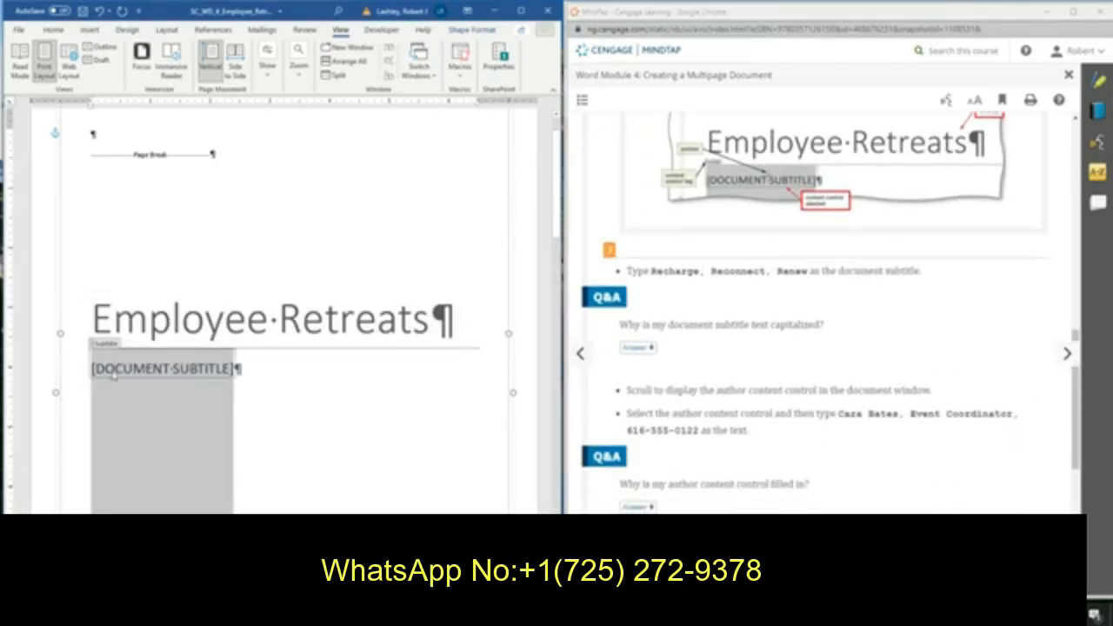
type("Recharge")
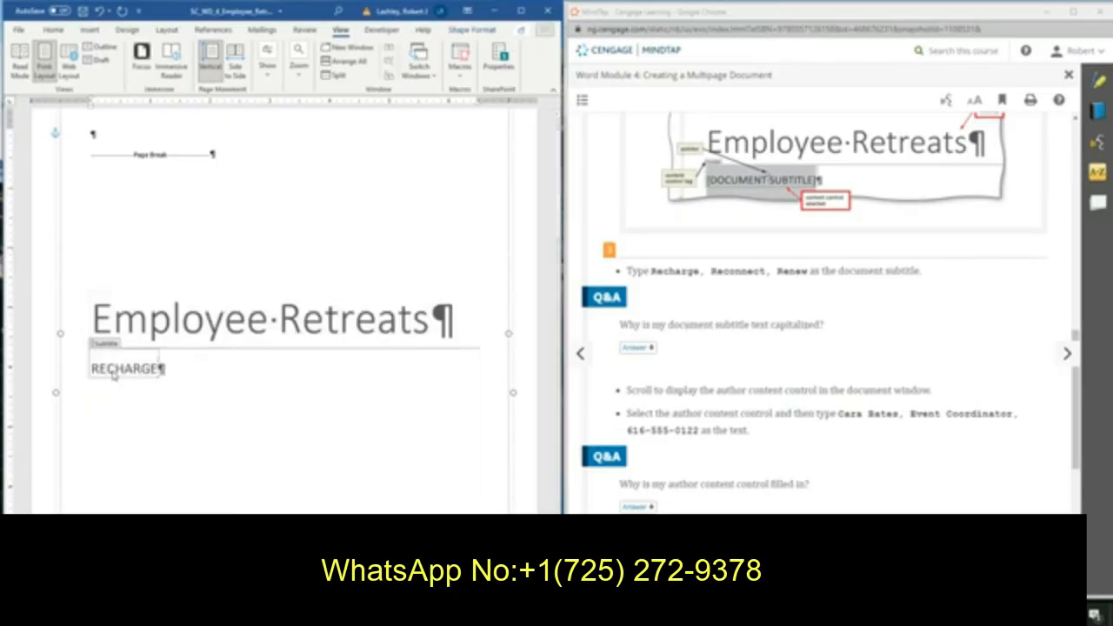
type(", Rec")
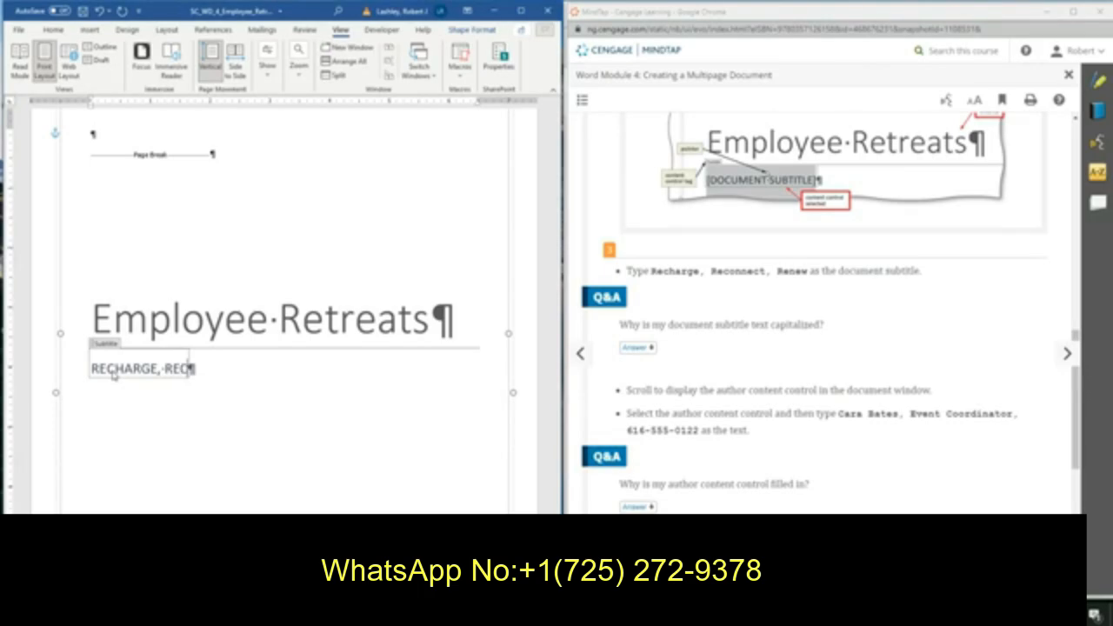
type("onnect, ")
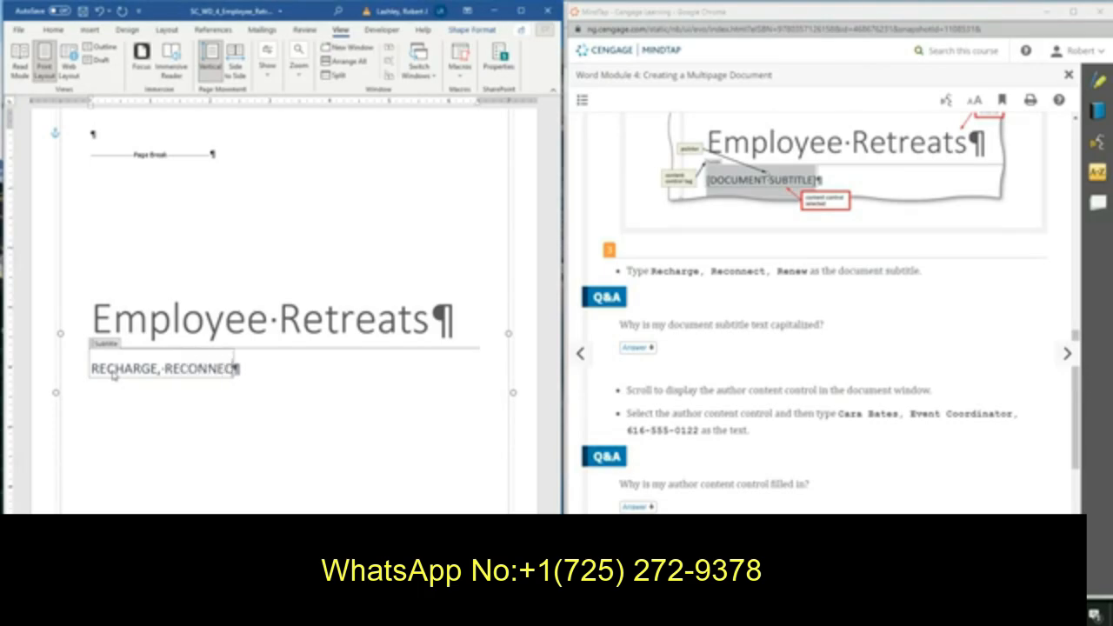
type("Renew")
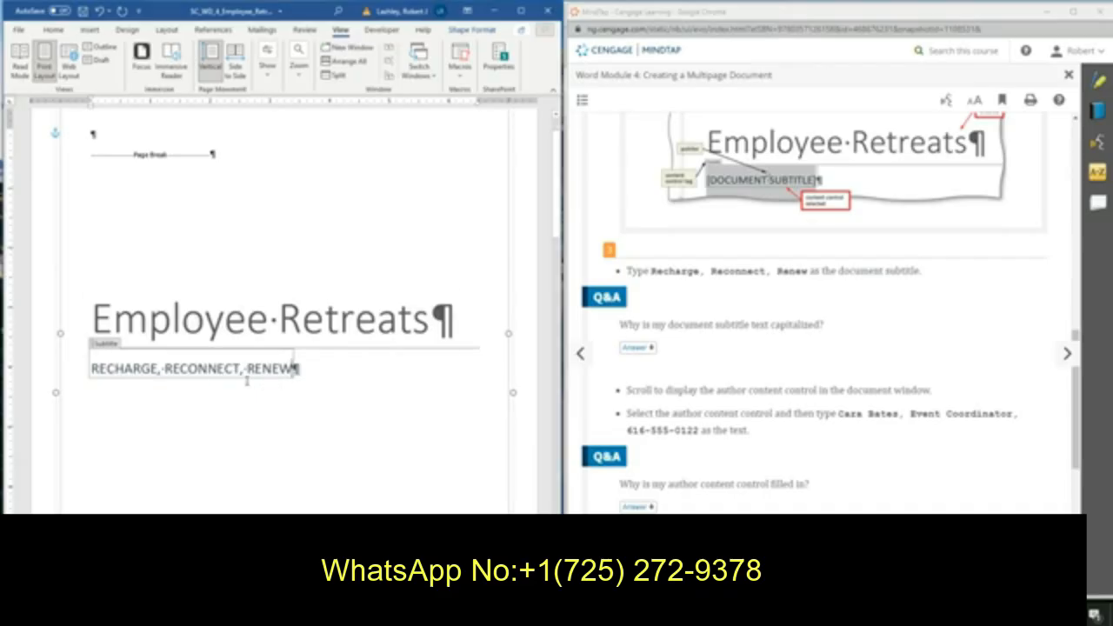
scroll(365, 378, "down", 3)
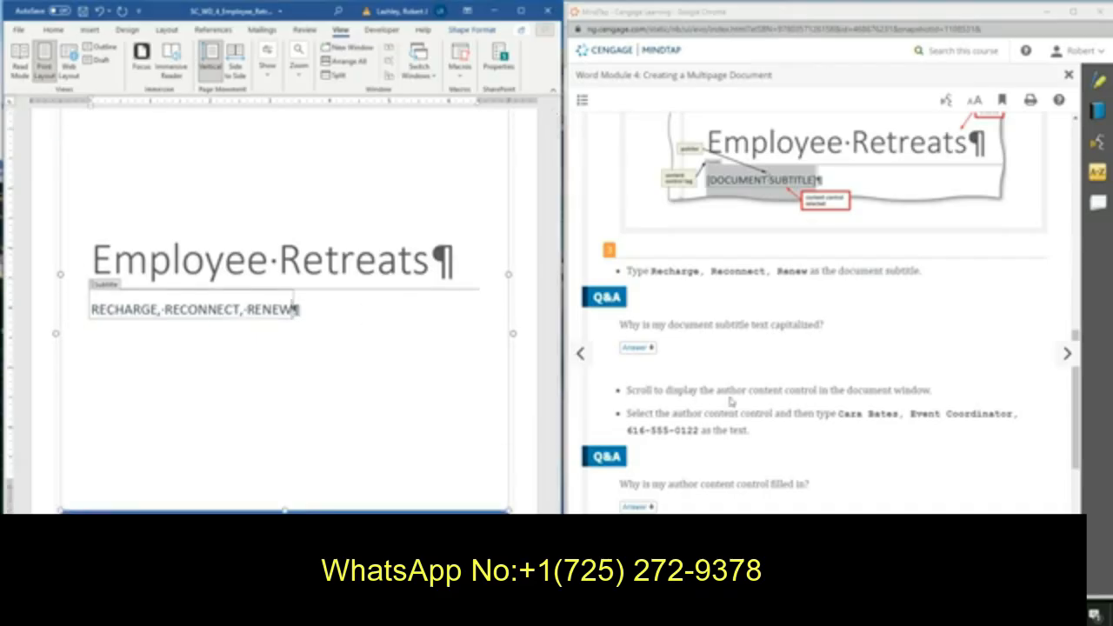
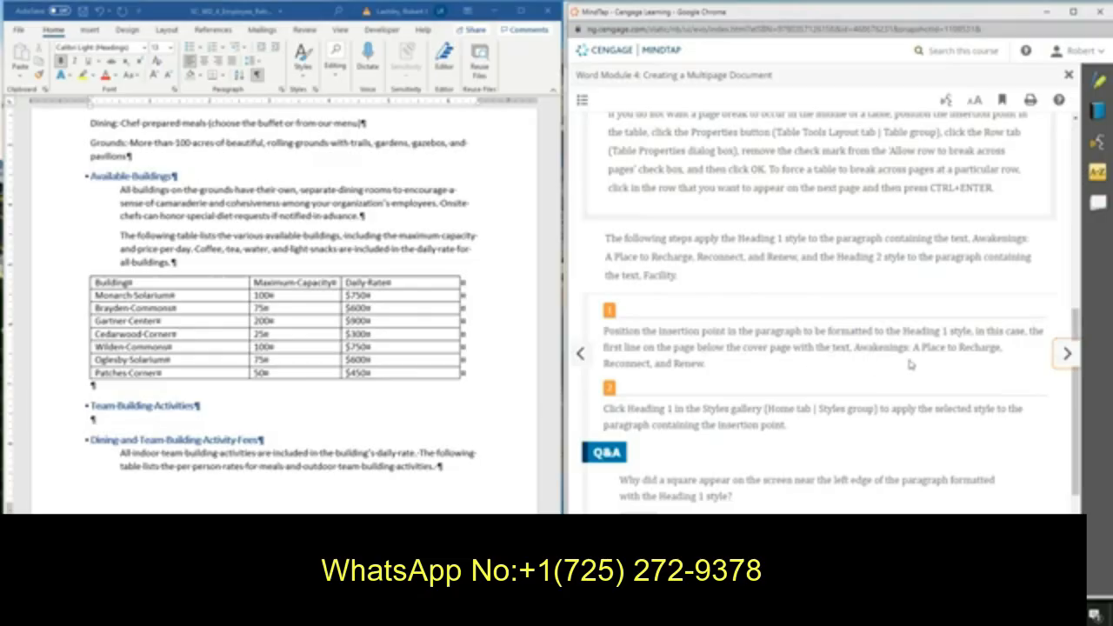
Apply the Heading 1 style to the paragraph Awakenings: A Place to Recharge, Reconnect, and Renew.
scroll(357, 287, "up", 5)
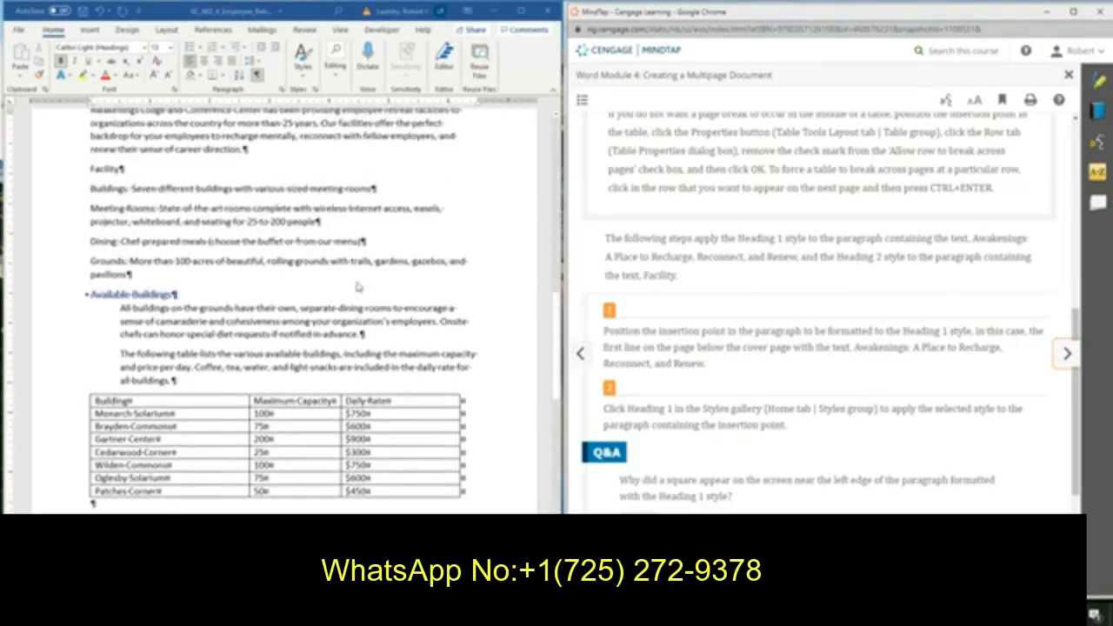
left_click(47, 184)
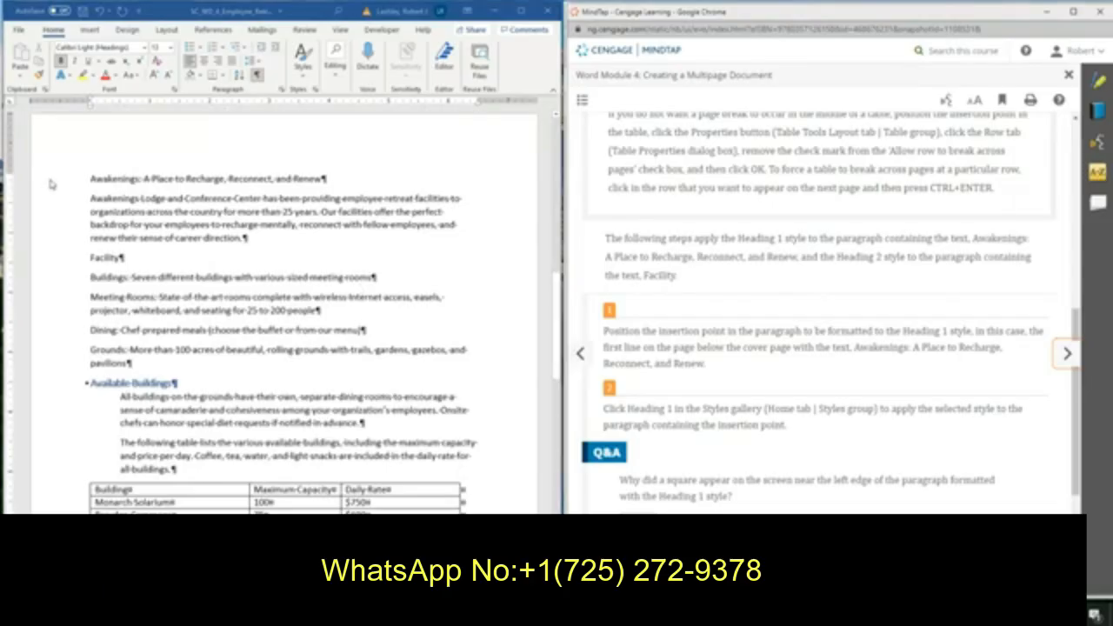
left_click(48, 182)
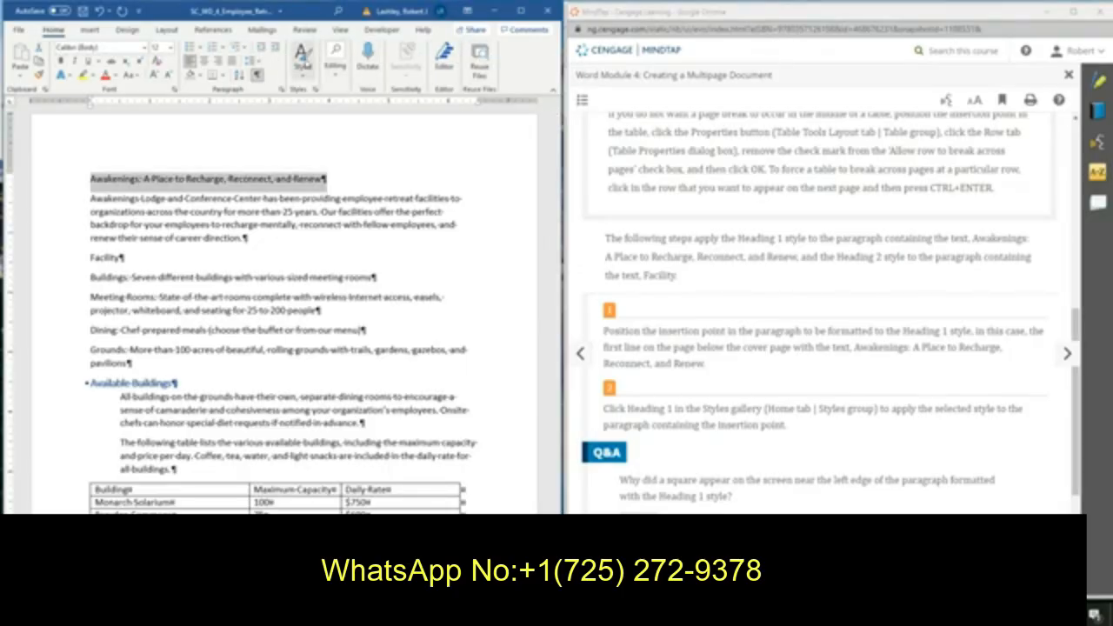
left_click(523, 11)
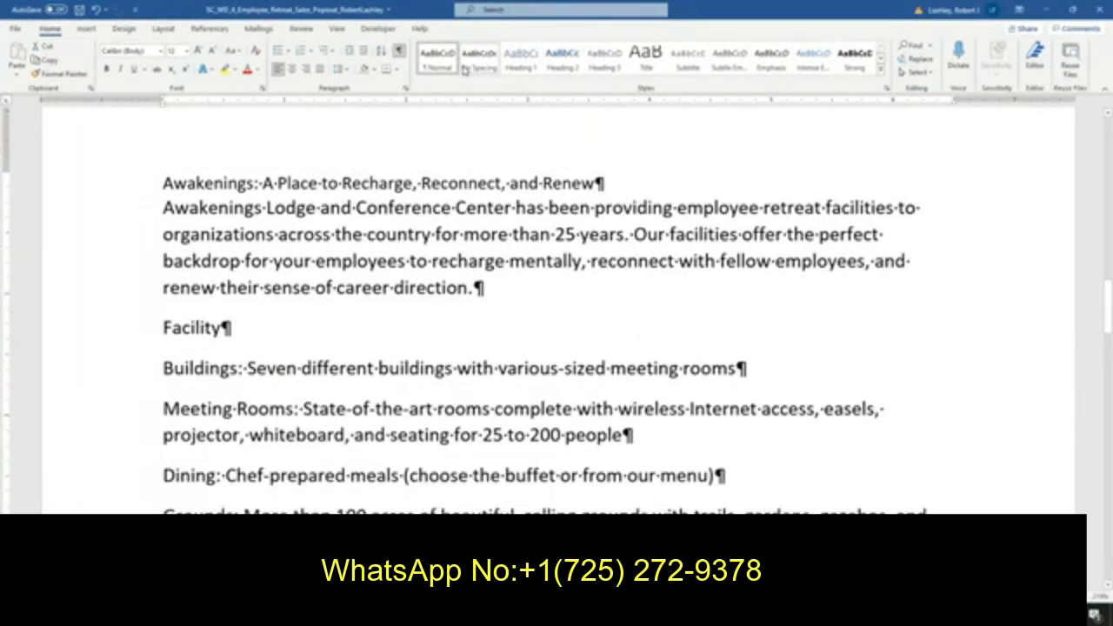
left_click(1072, 10)
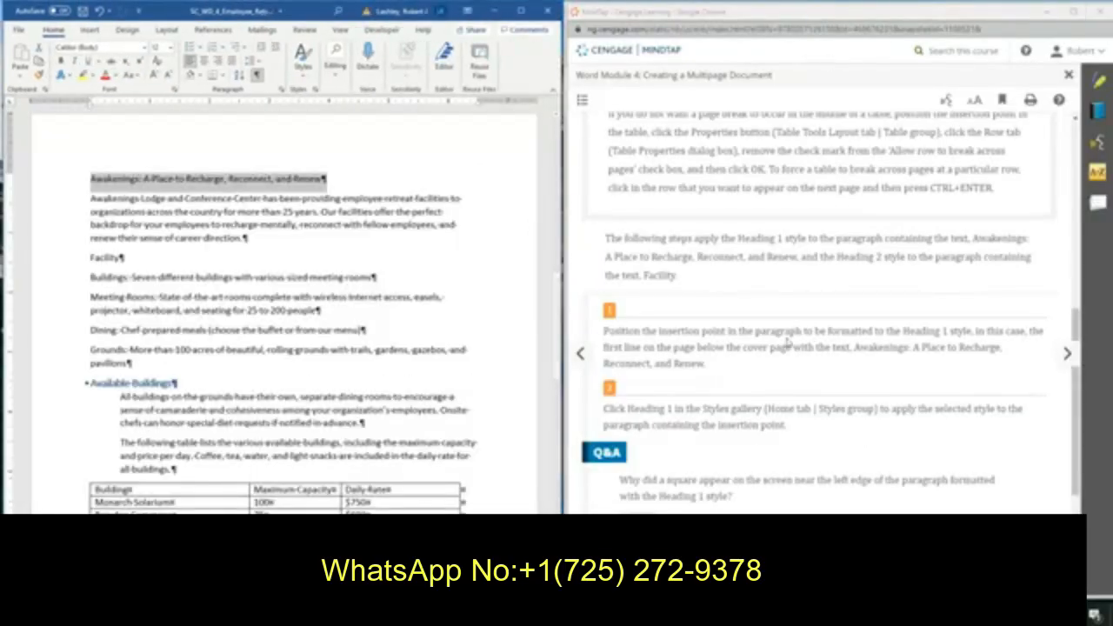
left_click(302, 76)
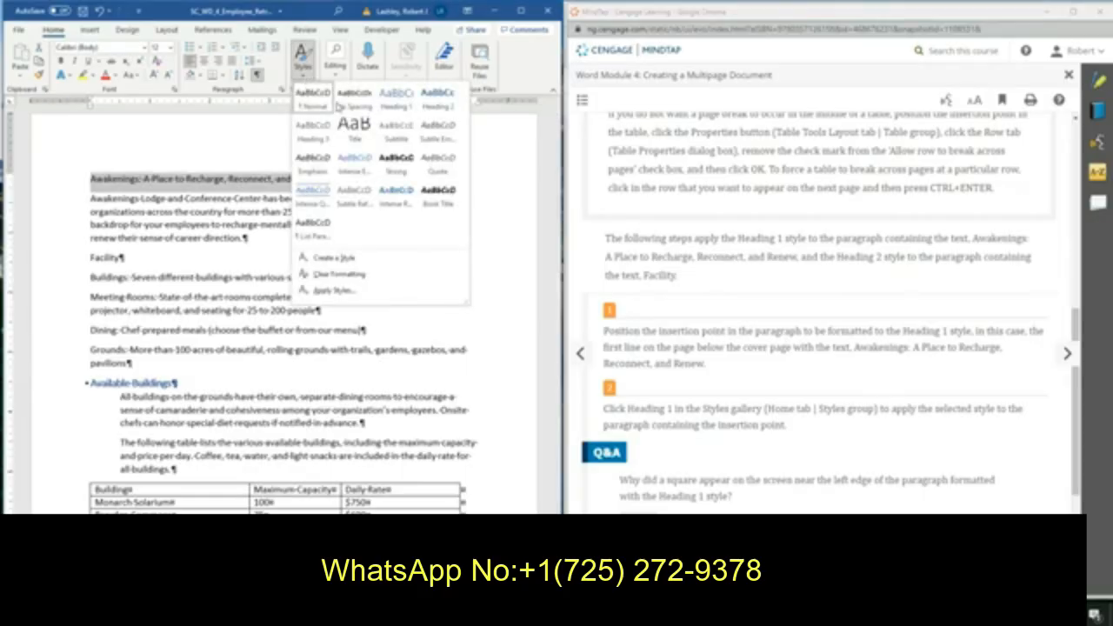
left_click(398, 98)
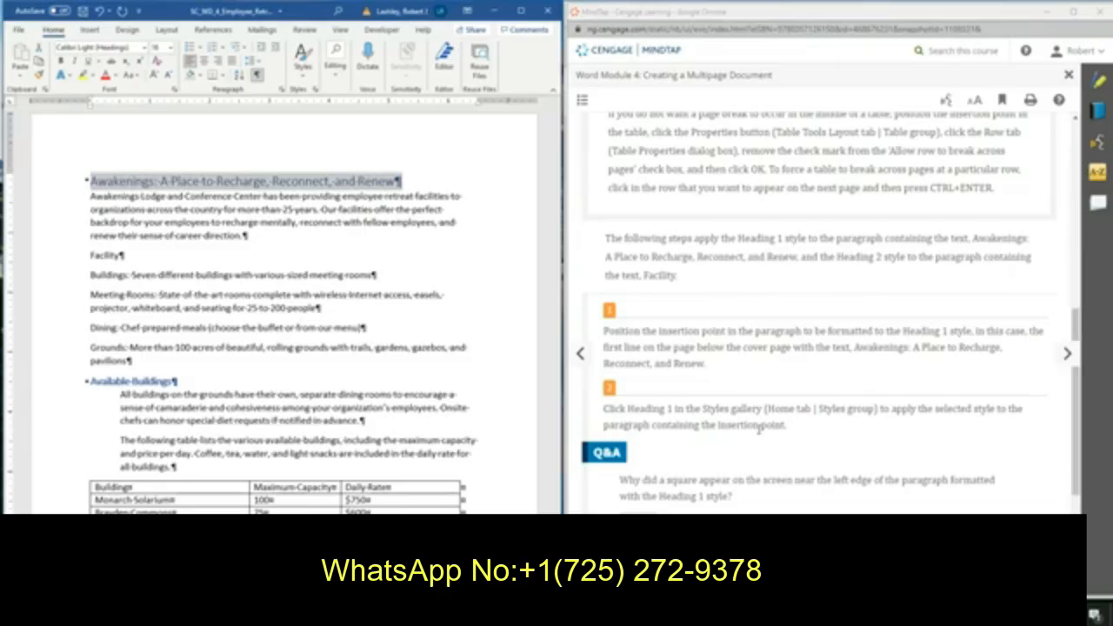
Apply the Heading 2 style to the Facility paragraph.
scroll(759, 429, "down", 3)
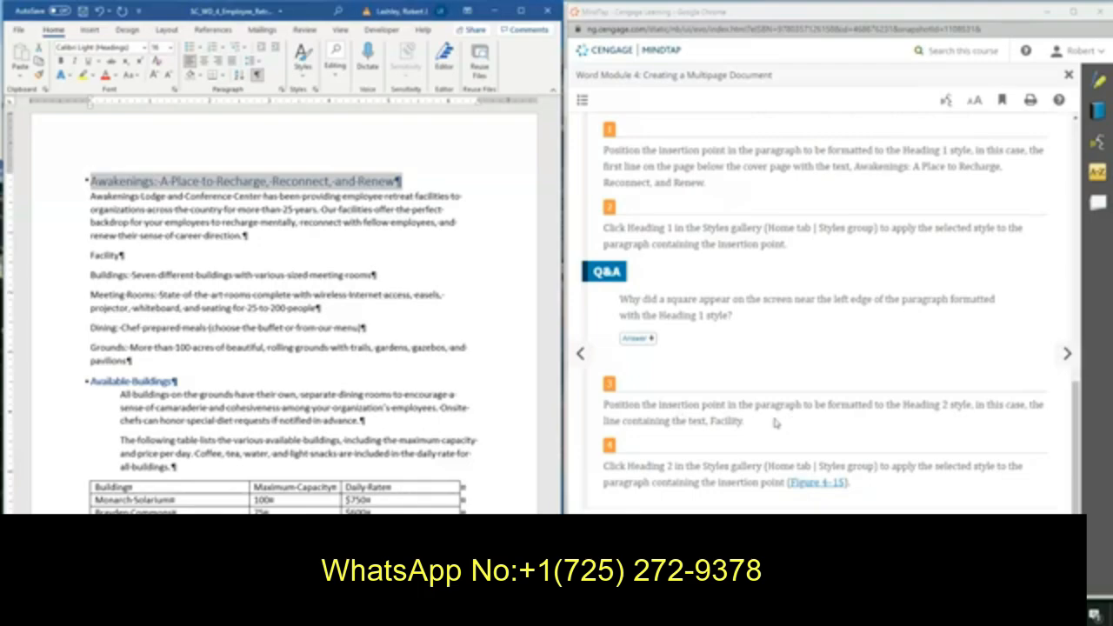
left_click(46, 265)
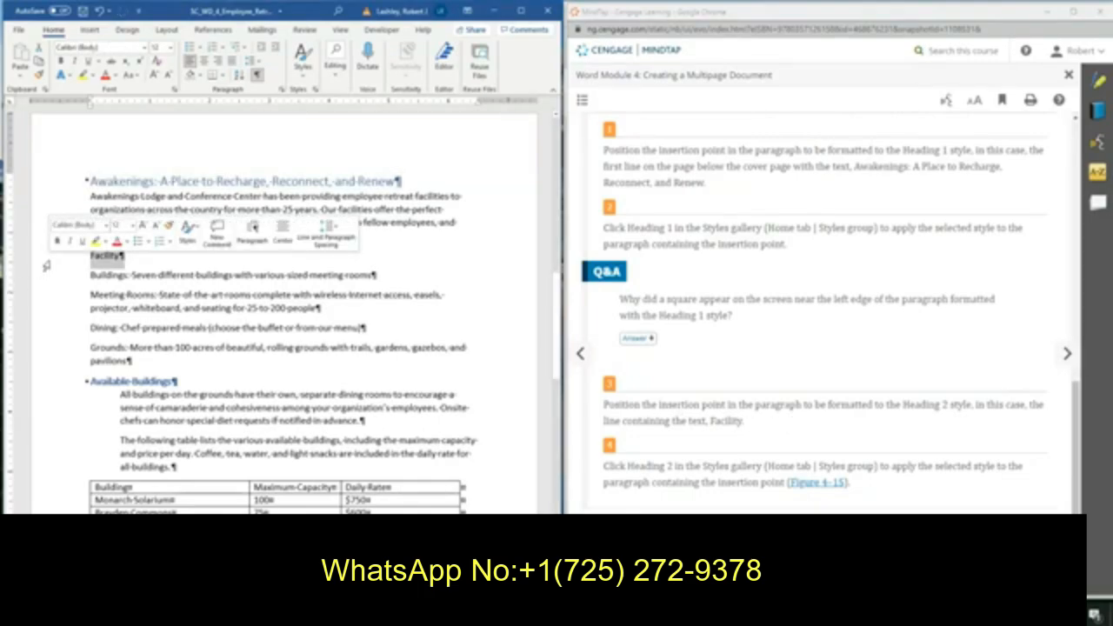
left_click(191, 241)
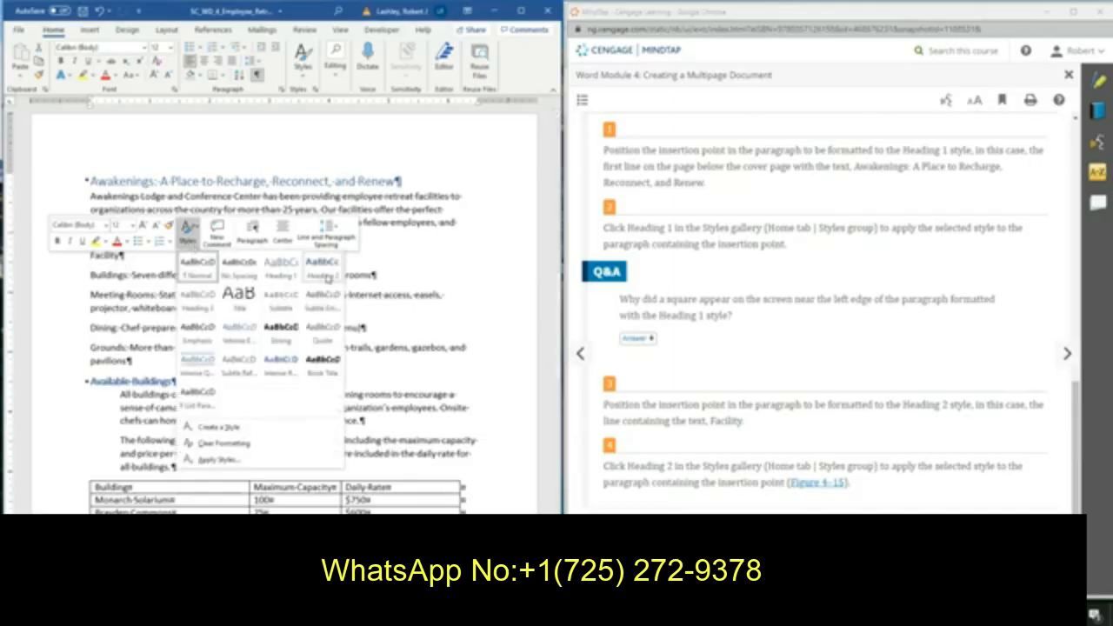
left_click(320, 268)
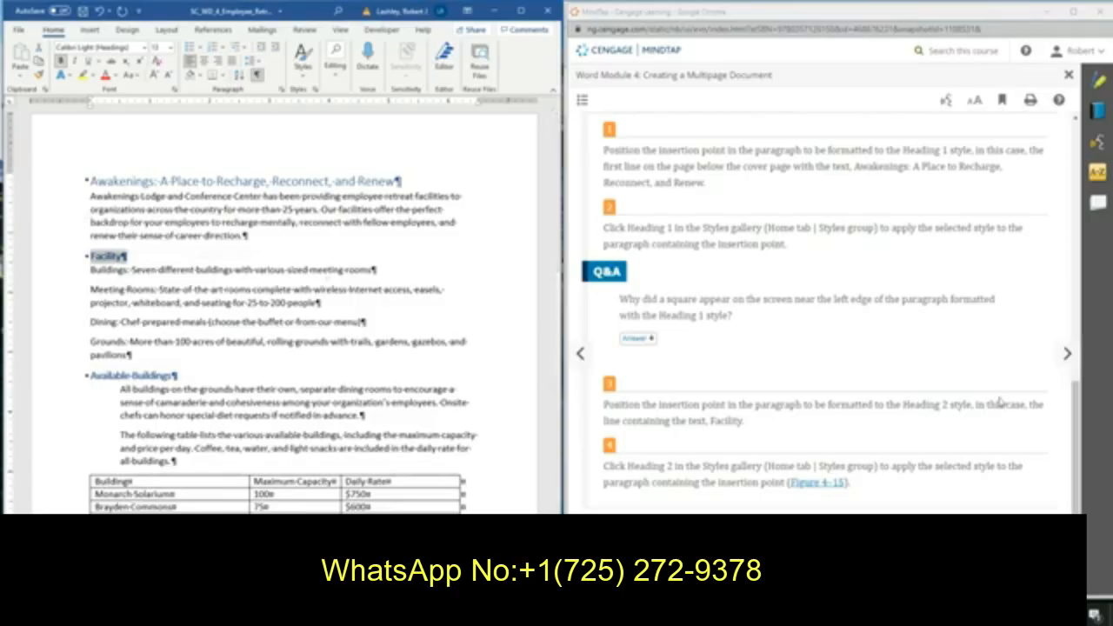
Increase the left indent of the paragraph beginning Awakenings Lodge and Conference Center by one-half inch.
left_click(1068, 353)
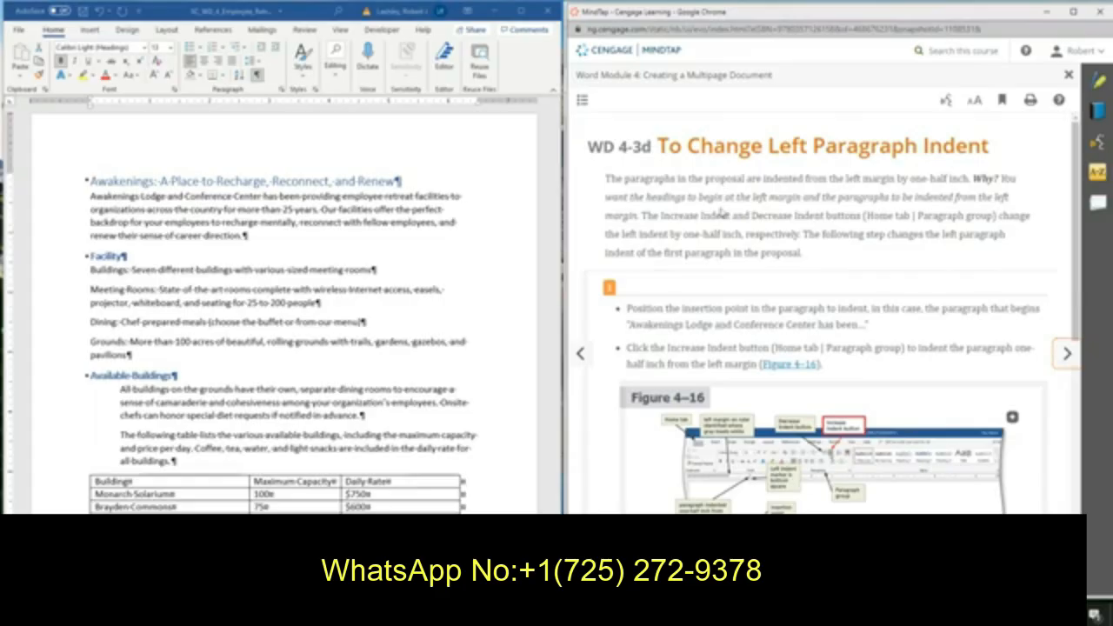
scroll(721, 213, "down", 1)
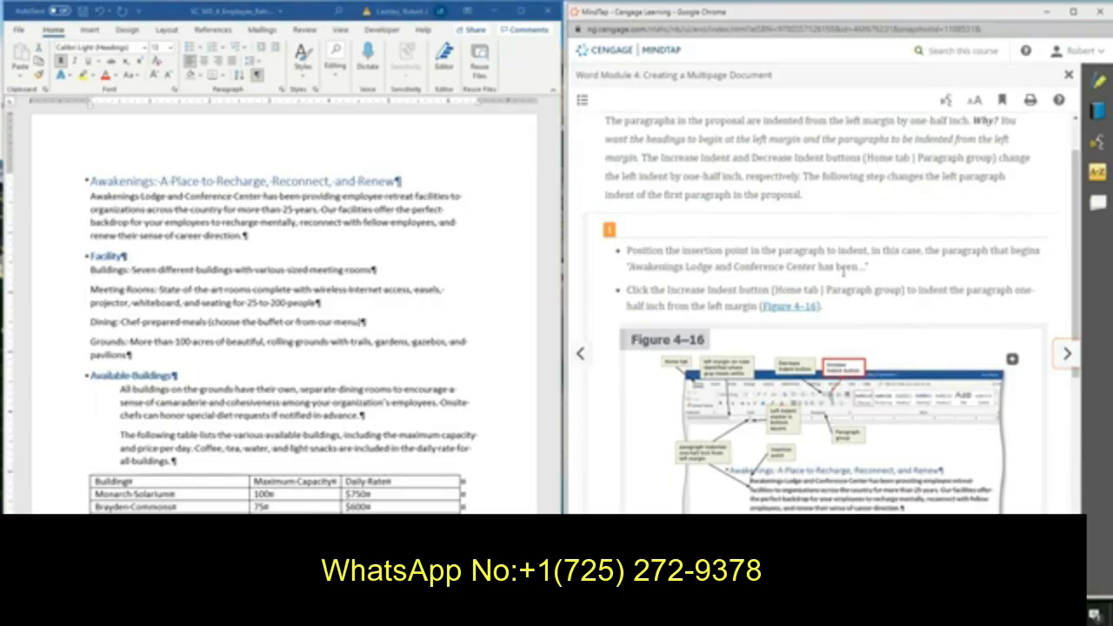
left_click(90, 201)
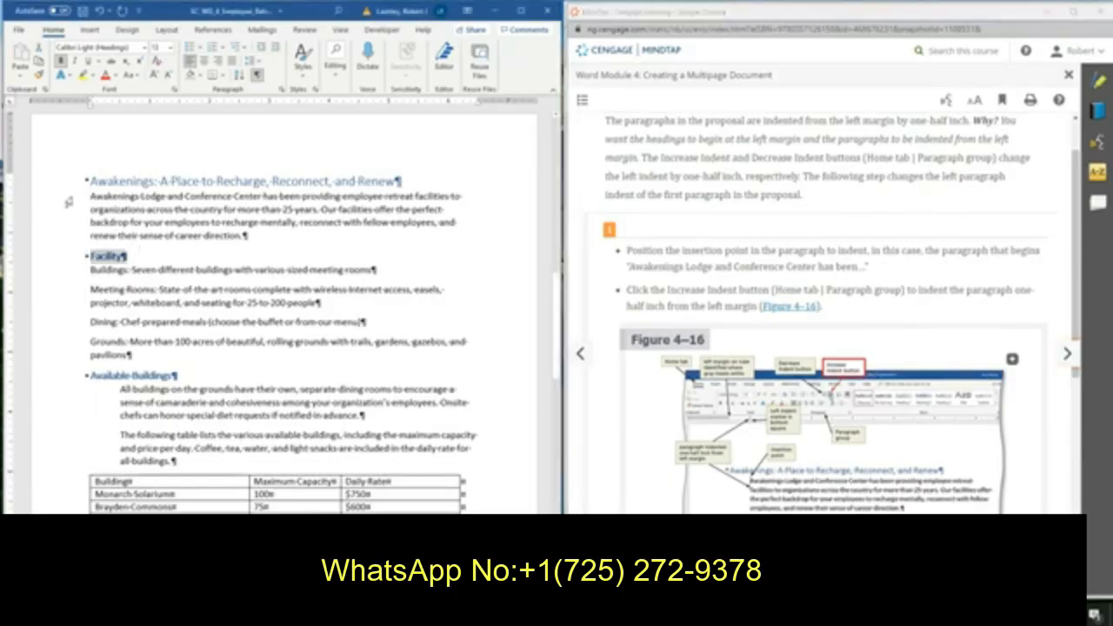
left_click_drag(68, 202, 75, 241)
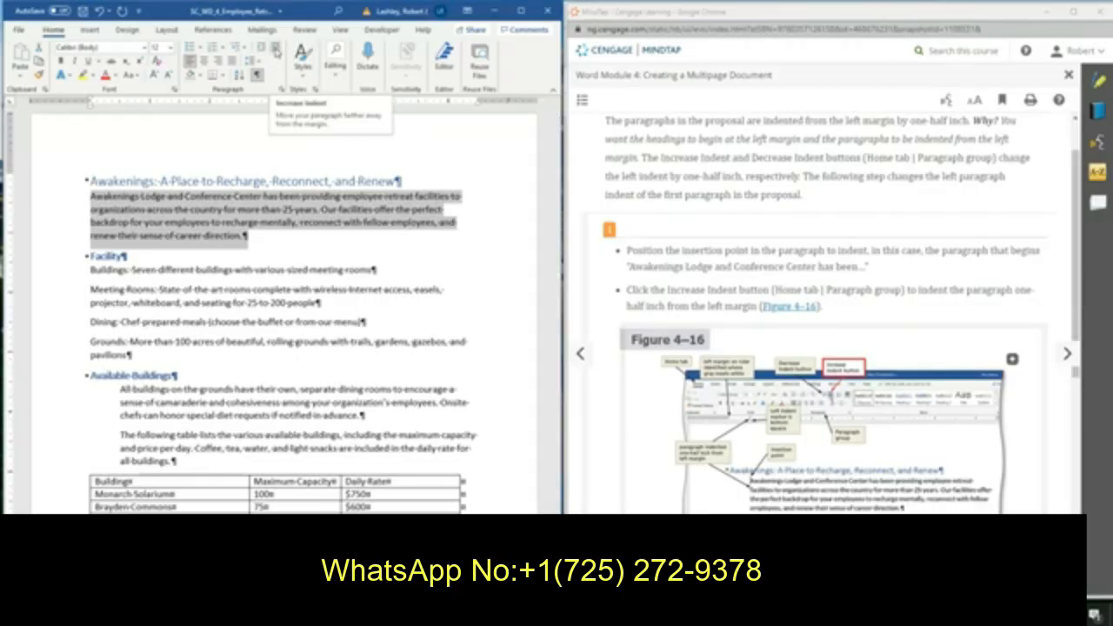
left_click(276, 51)
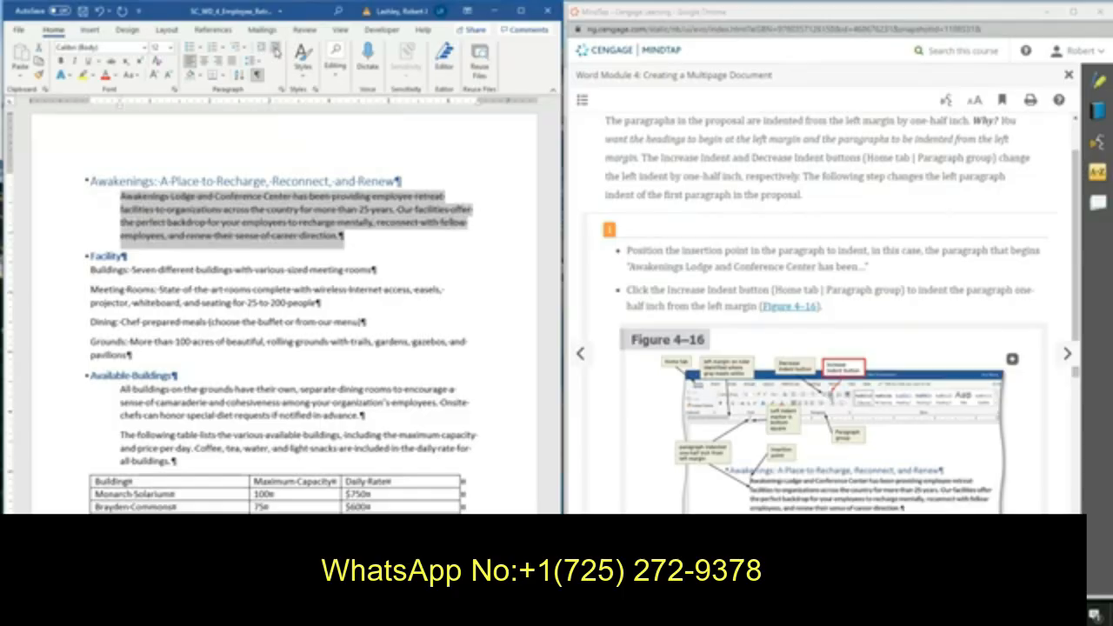
Read the instructions on changing the left indent and inserting a different first page header.
scroll(852, 400, "down", 3)
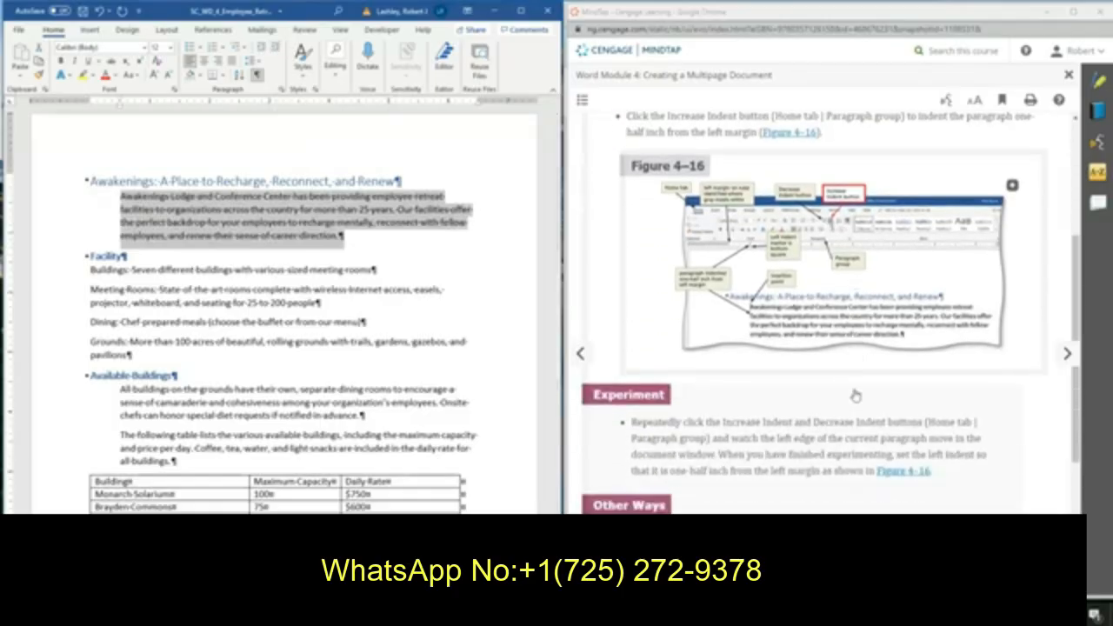
scroll(855, 395, "down", 3)
scroll(855, 396, "up", 2)
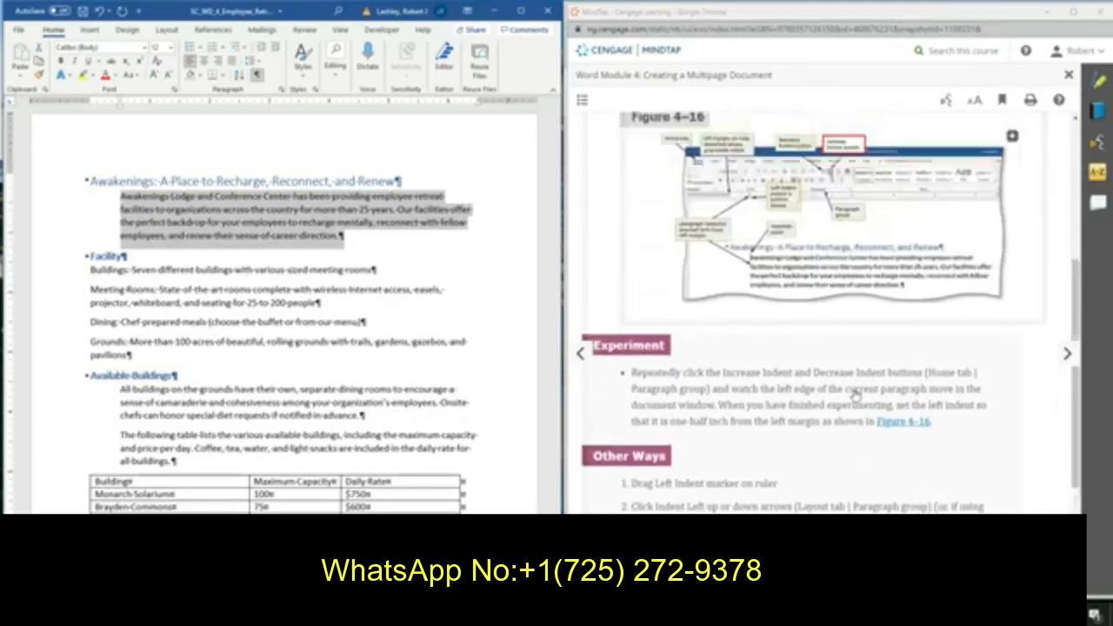
scroll(856, 395, "up", 2)
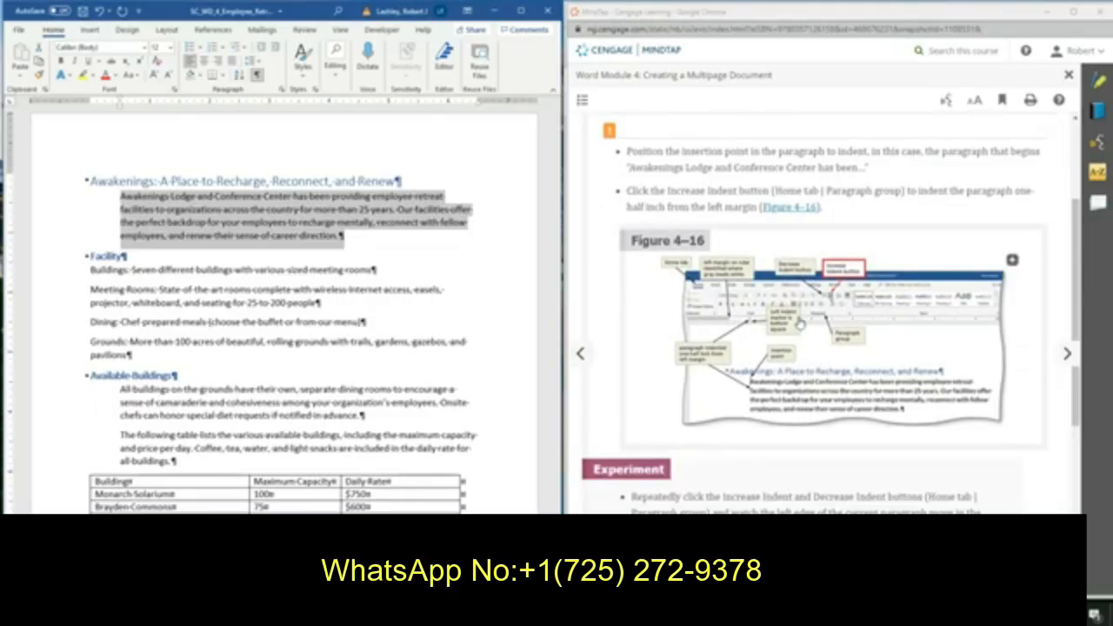
scroll(800, 323, "down", 3)
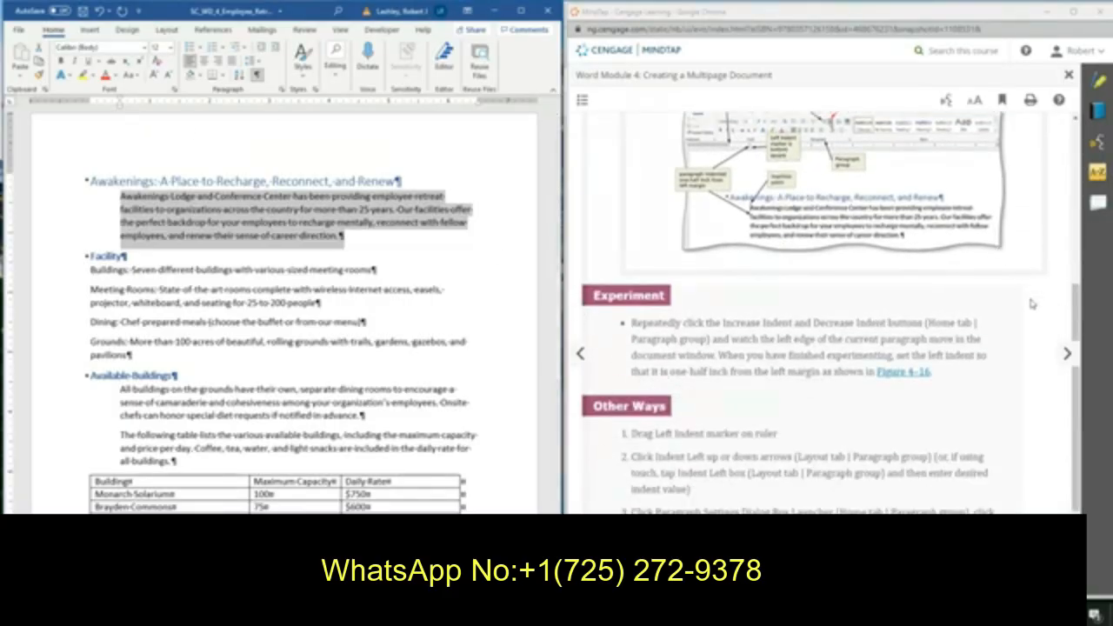
left_click(1067, 353)
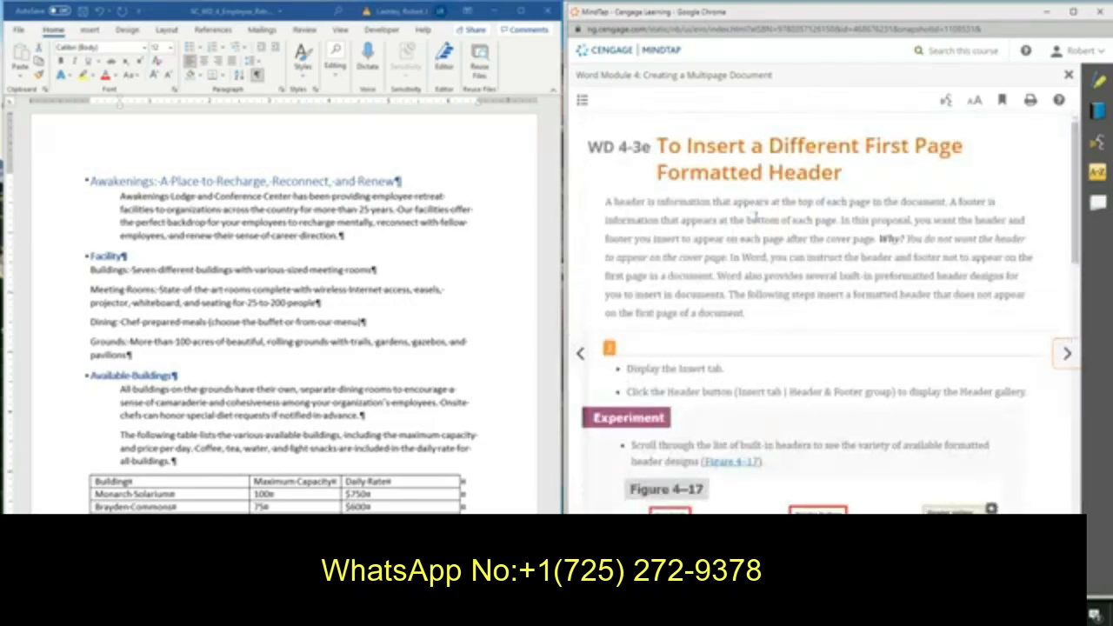
scroll(759, 216, "down", 1)
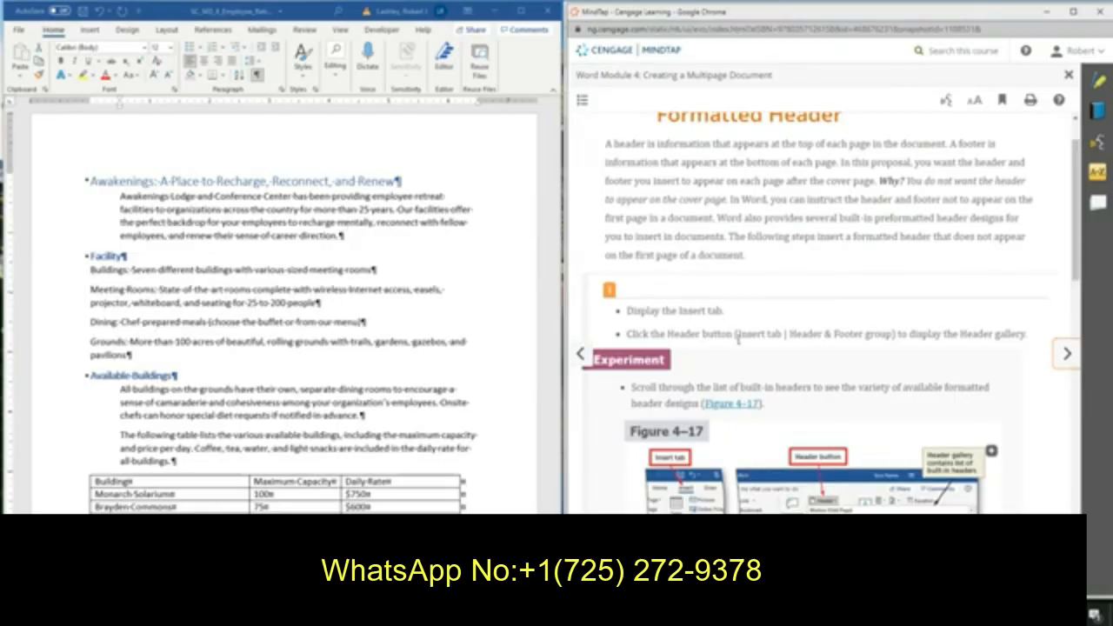
scroll(759, 361, "down", 1)
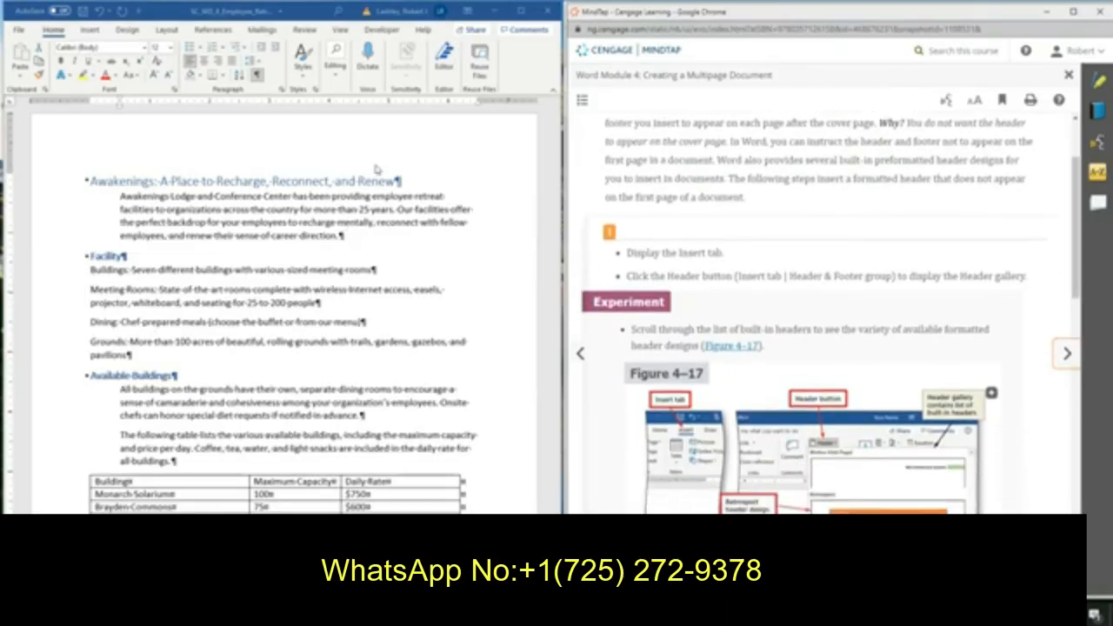
Insert the built-in Retrospect header at the top of the proposal pages.
left_click(87, 30)
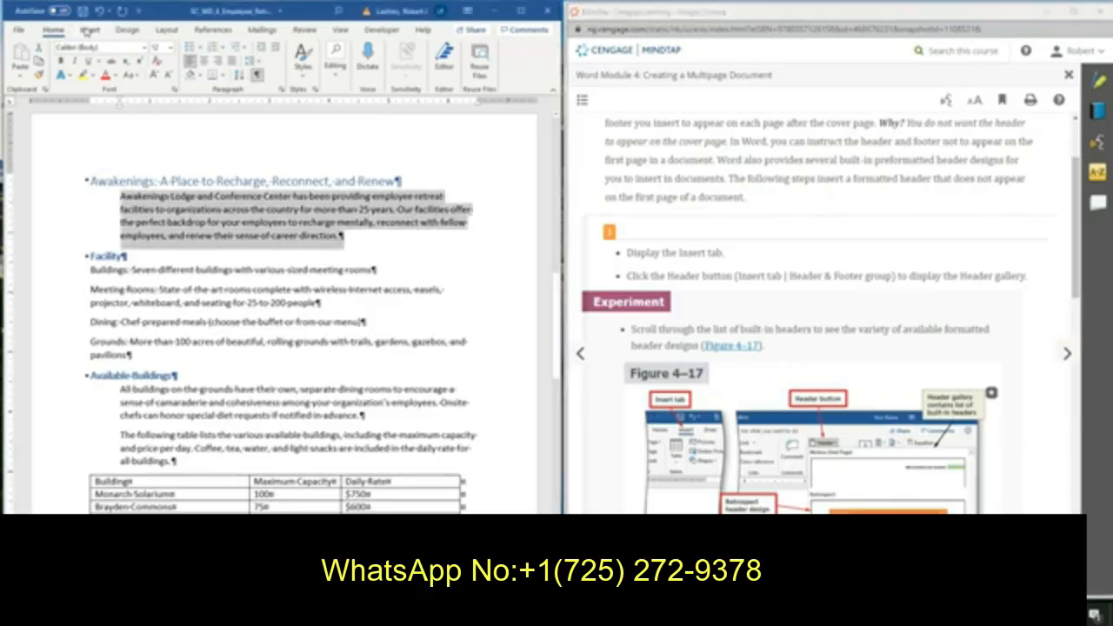
left_click(88, 30)
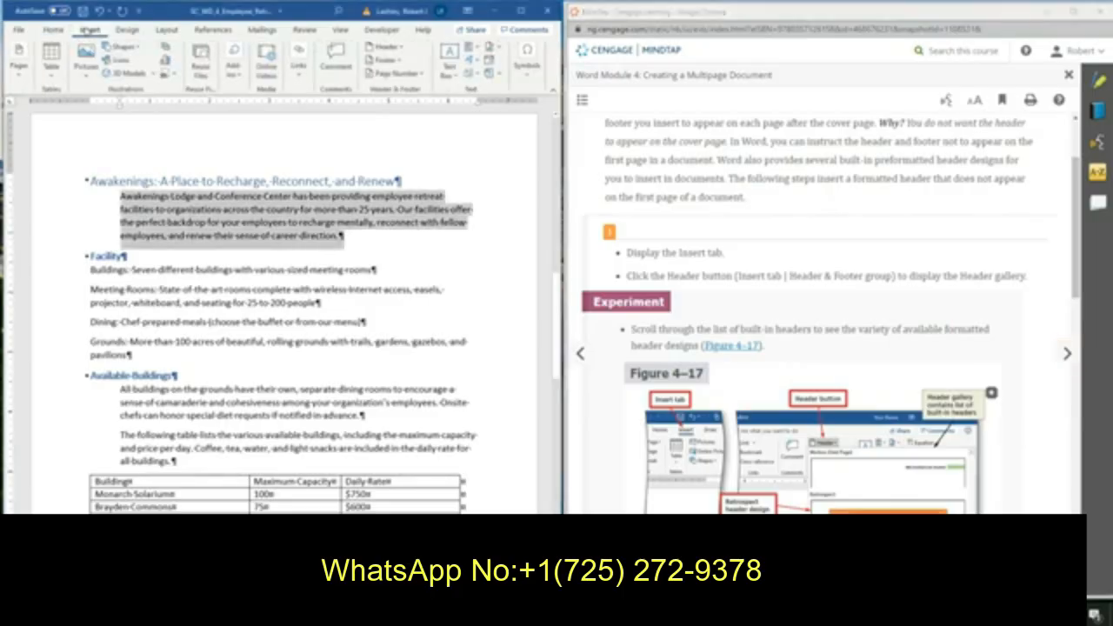
left_click(384, 49)
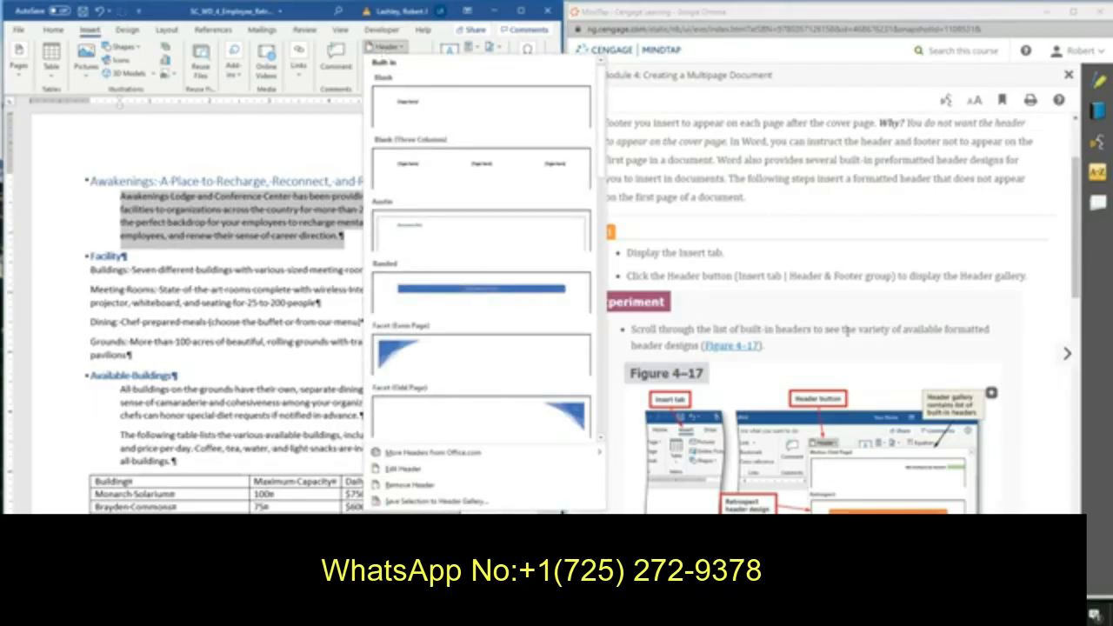
scroll(847, 331, "down", 2)
scroll(847, 331, "down", 3)
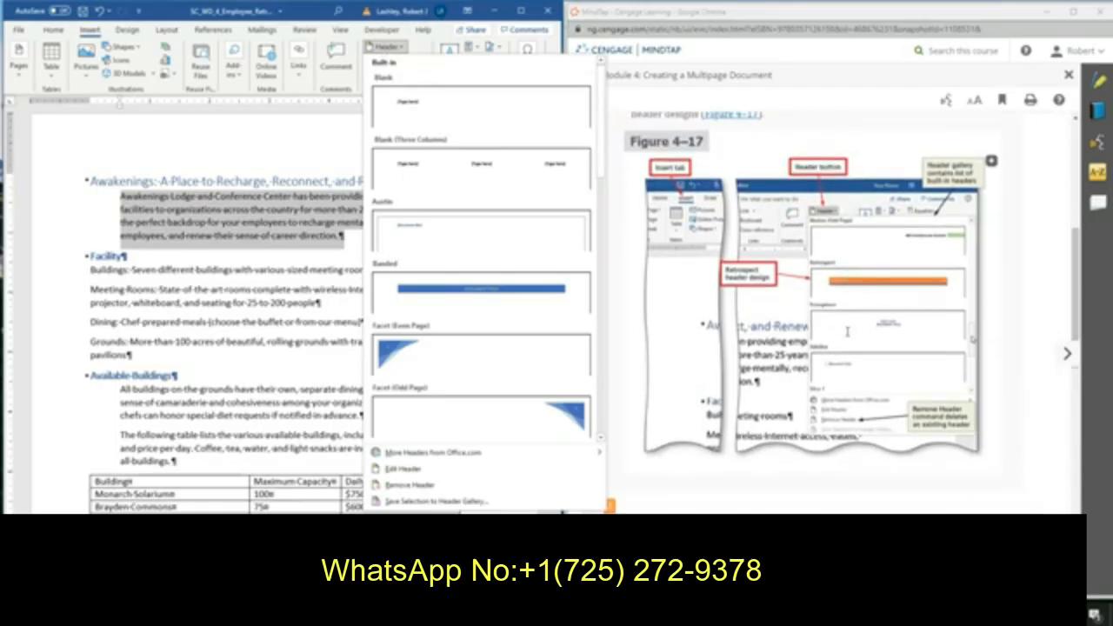
scroll(847, 330, "down", 4)
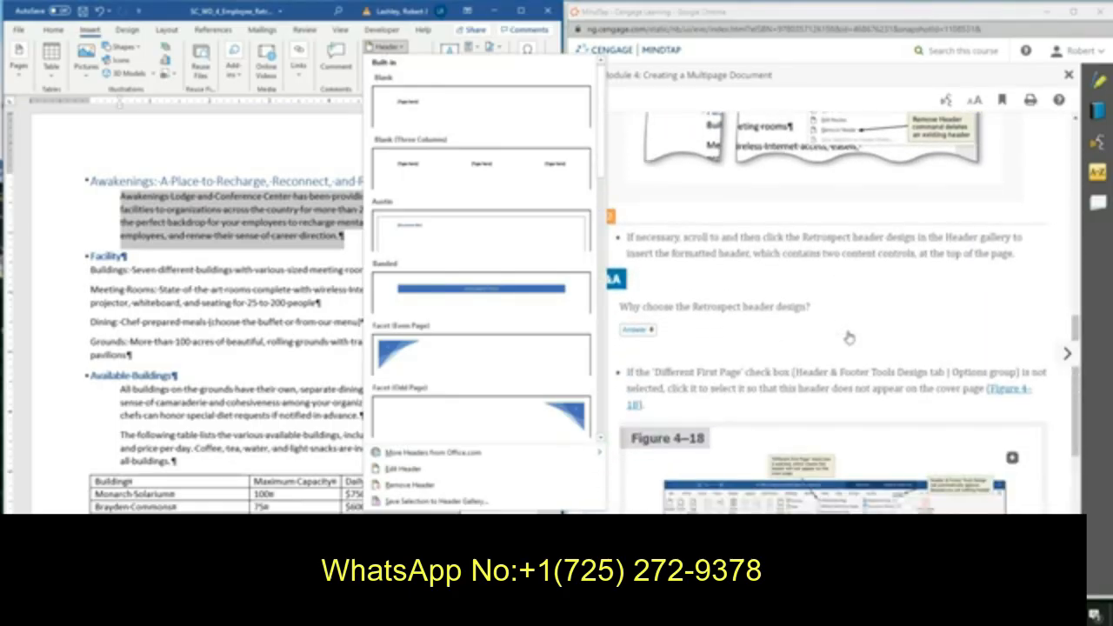
scroll(848, 337, "down", 1)
scroll(849, 338, "down", 1)
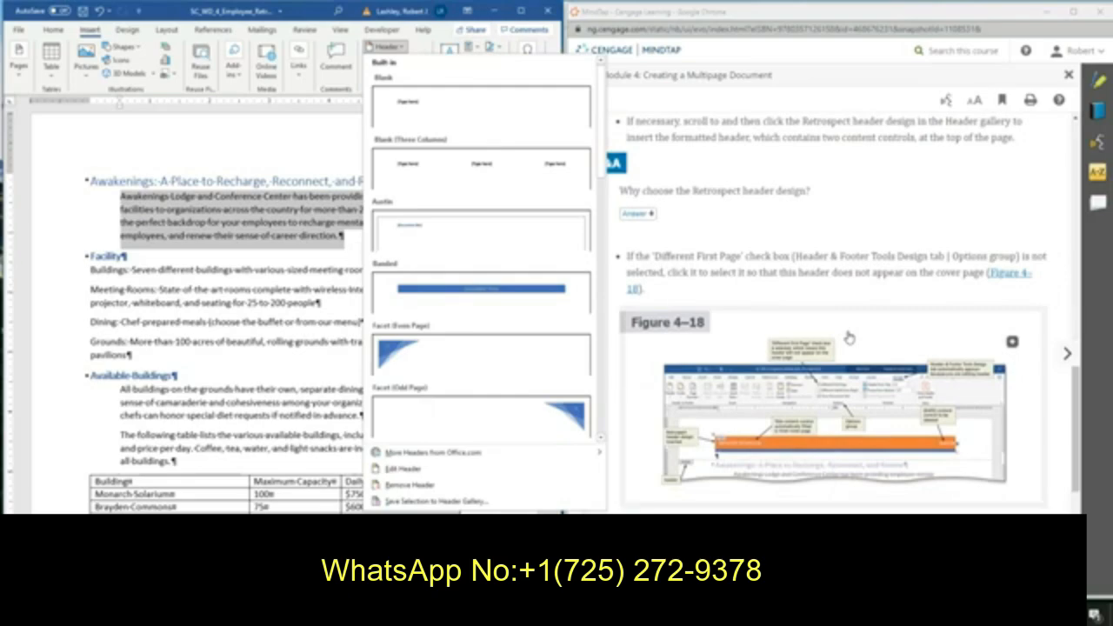
scroll(435, 363, "down", 3)
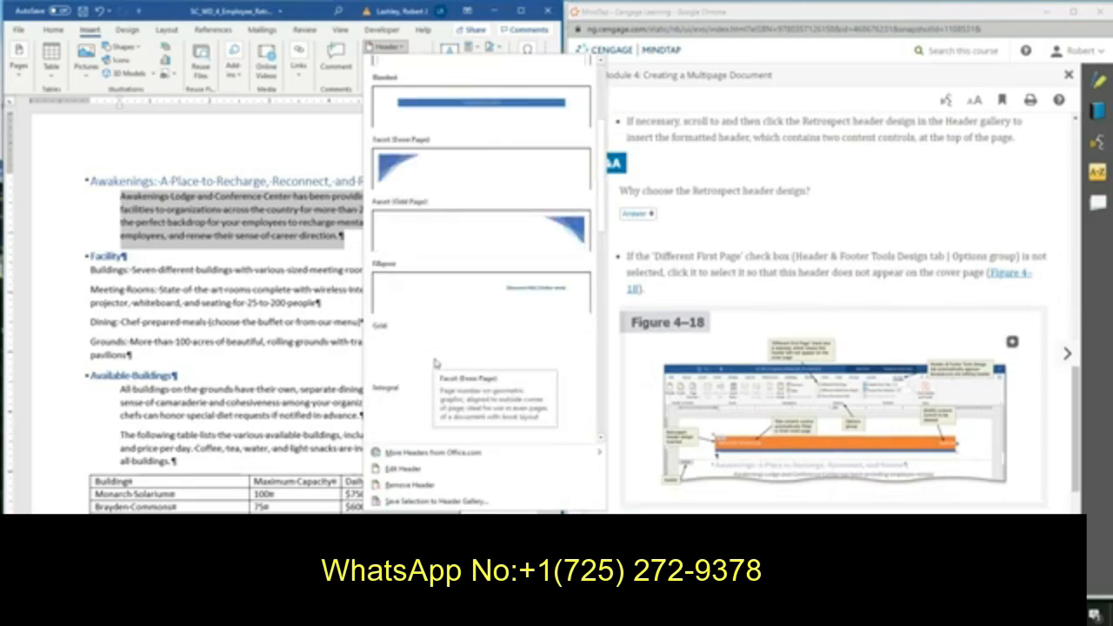
scroll(436, 363, "down", 3)
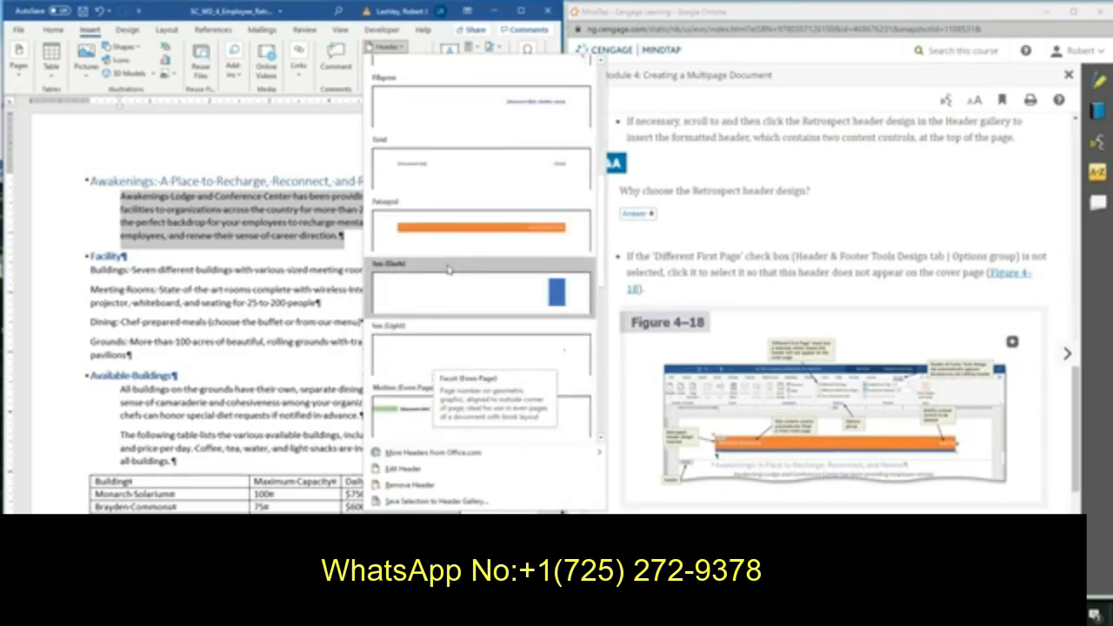
scroll(445, 261, "down", 3)
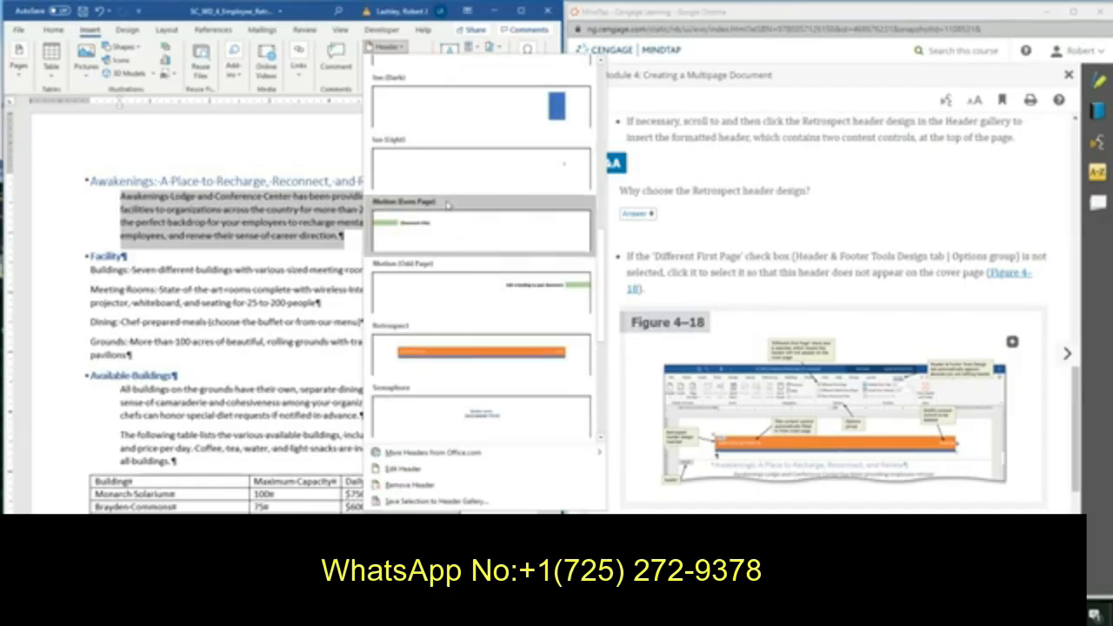
left_click(439, 353)
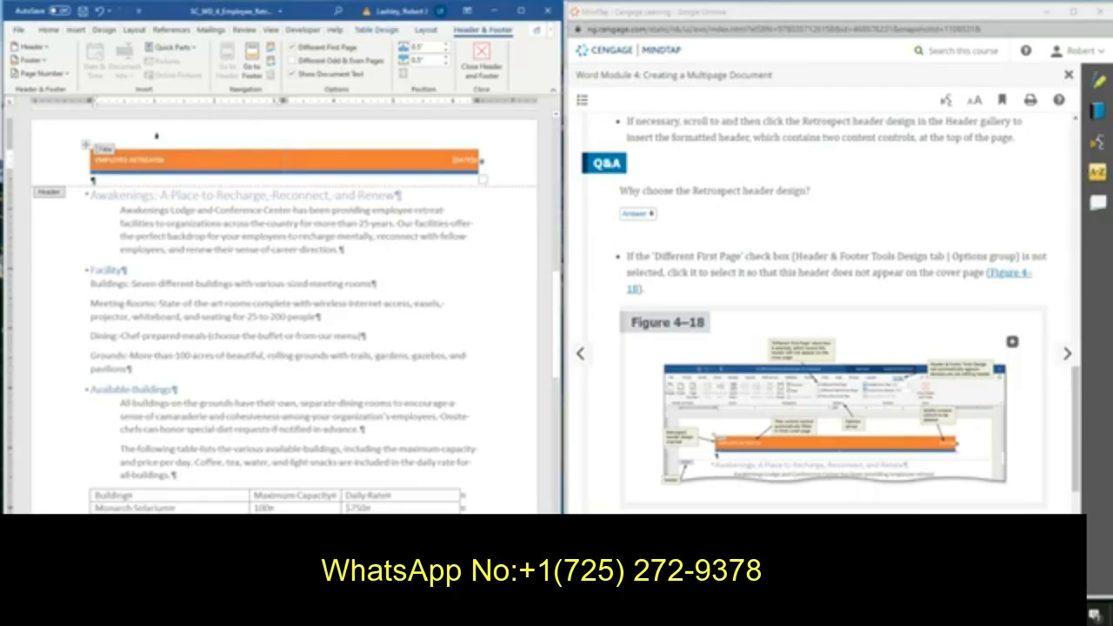
left_click(33, 47)
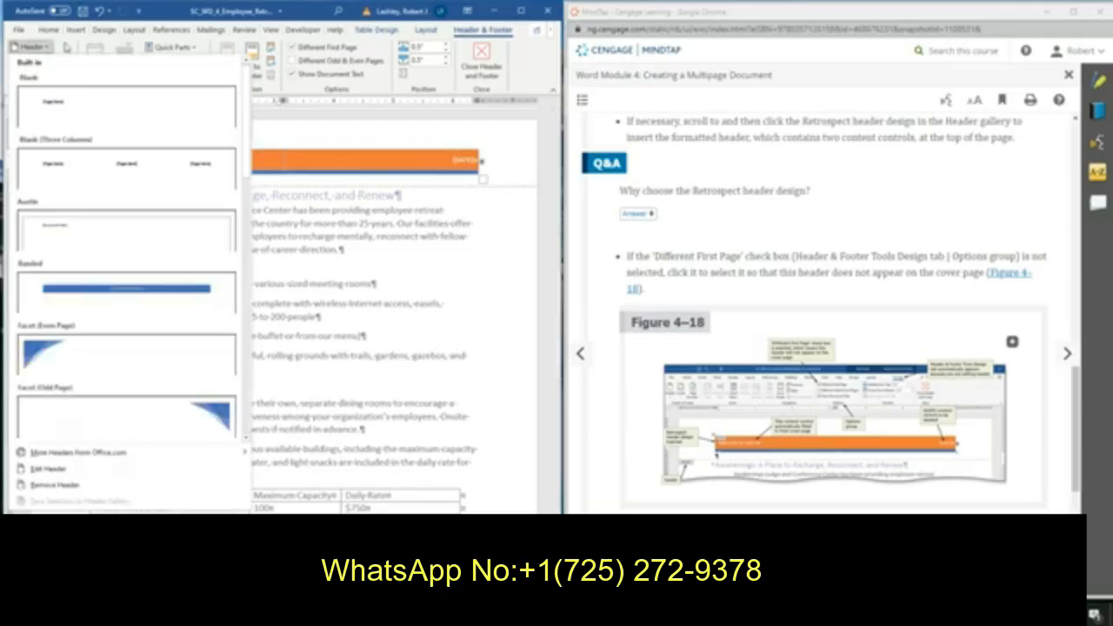
left_click(65, 45)
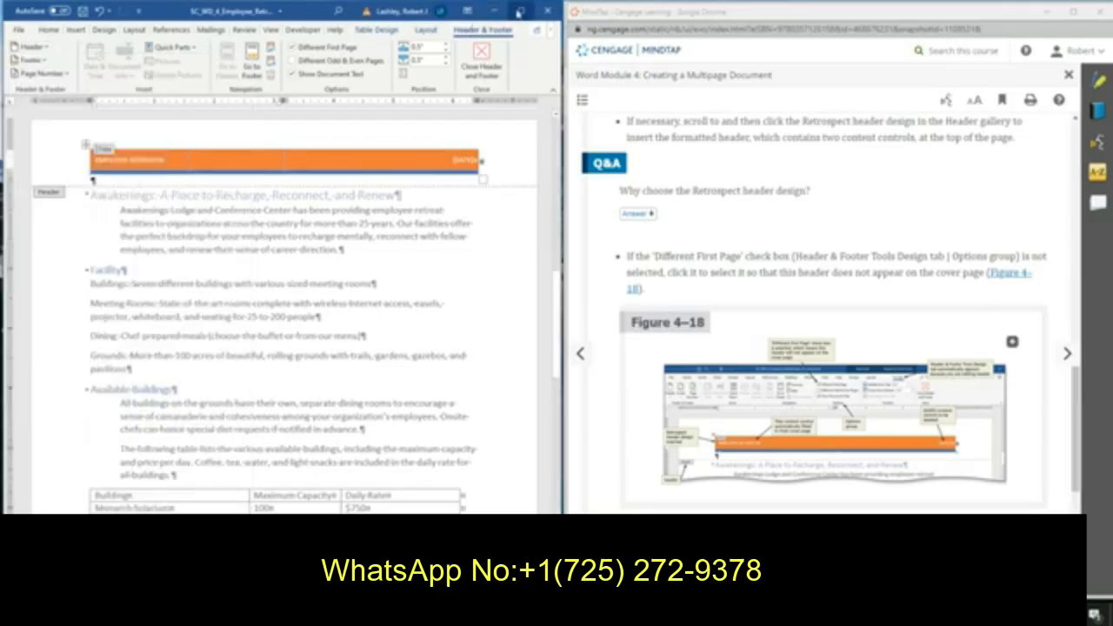
Turn on Different First Page so the Retrospect header is left off the cover page, and check the pages.
left_click(521, 10)
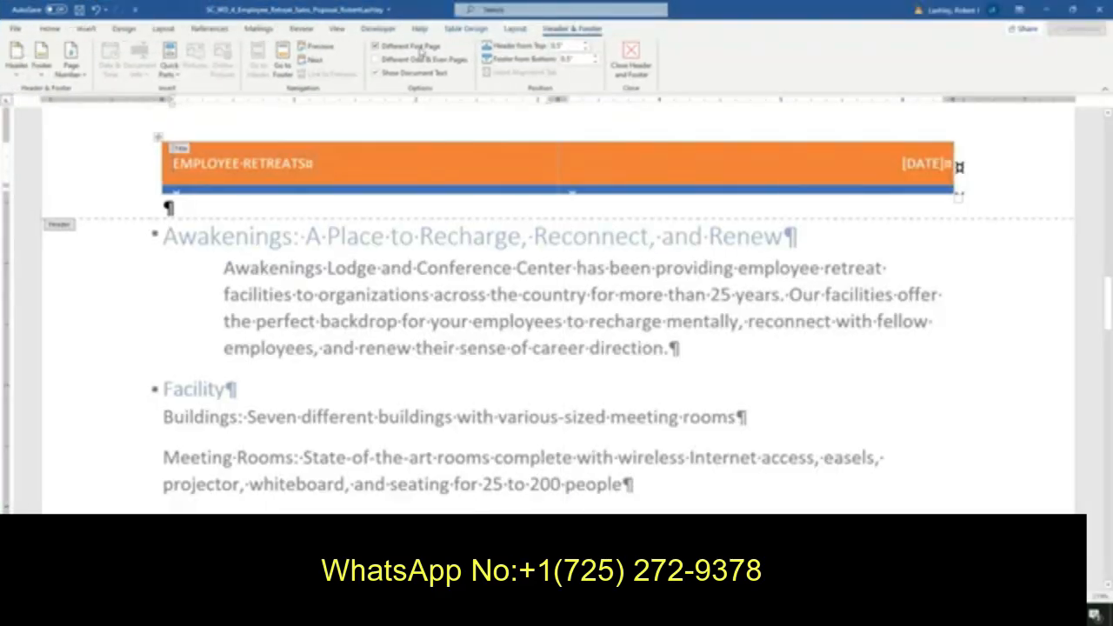
left_click(389, 50)
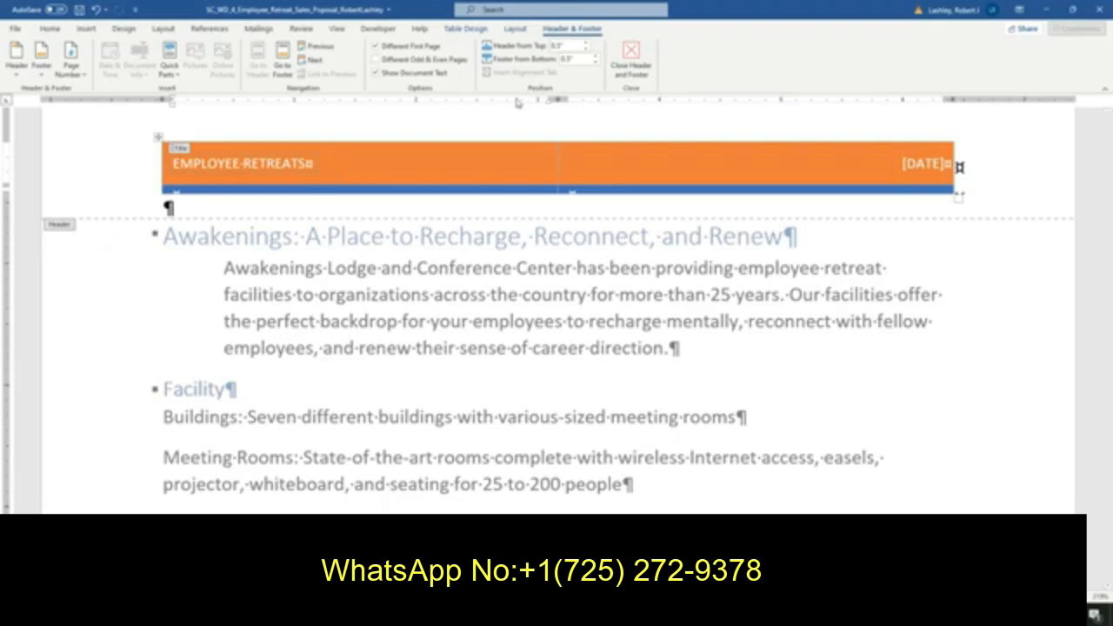
scroll(482, 141, "up", 15)
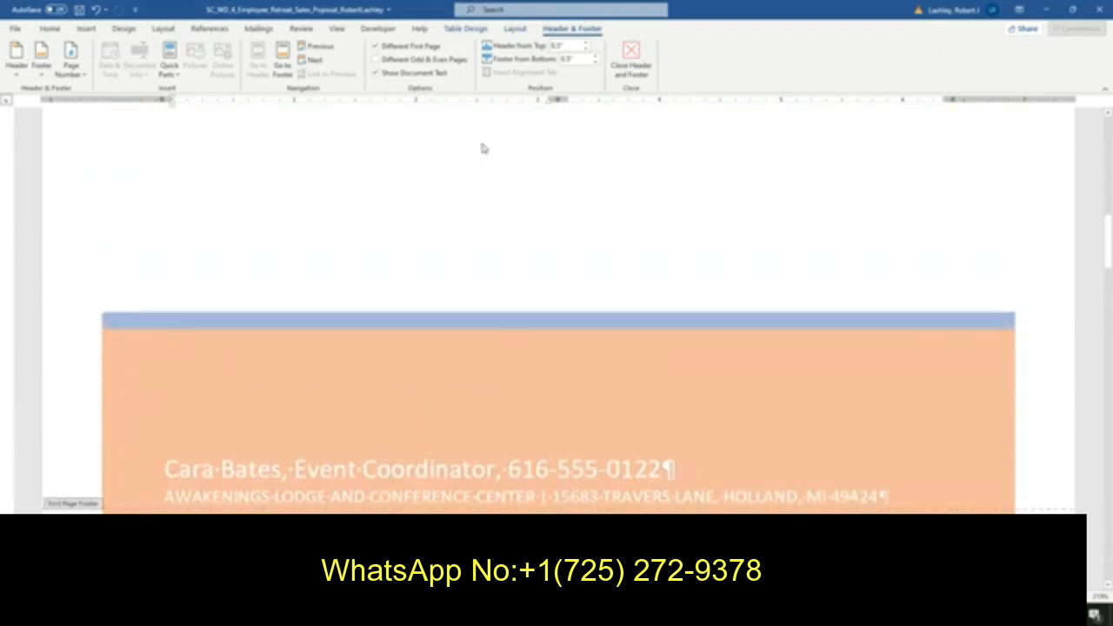
scroll(483, 144, "up", 1)
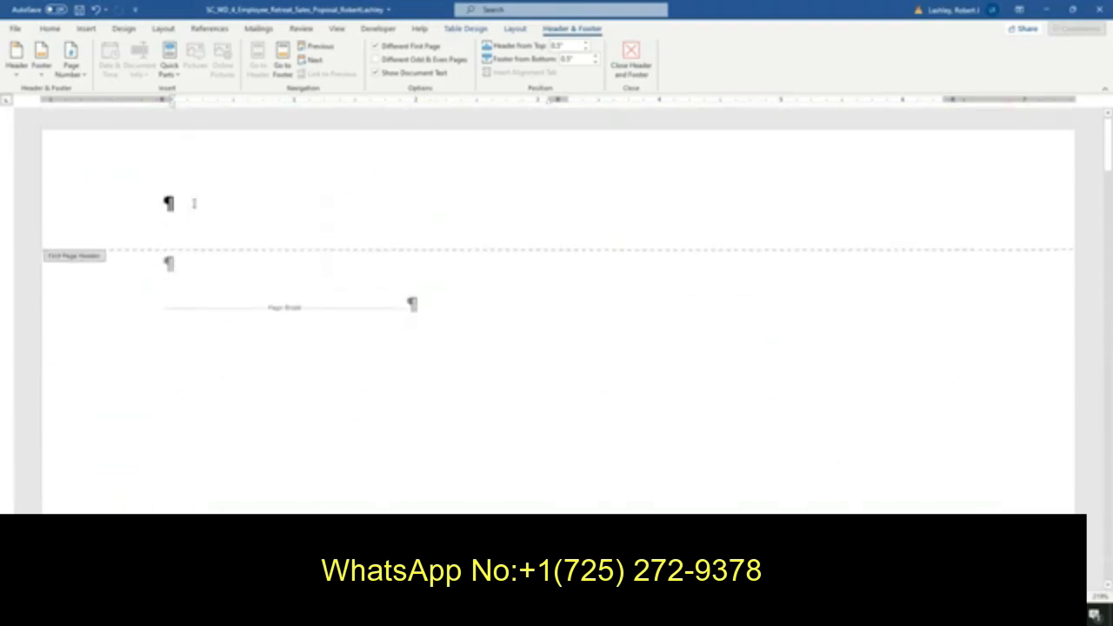
scroll(536, 191, "down", 15)
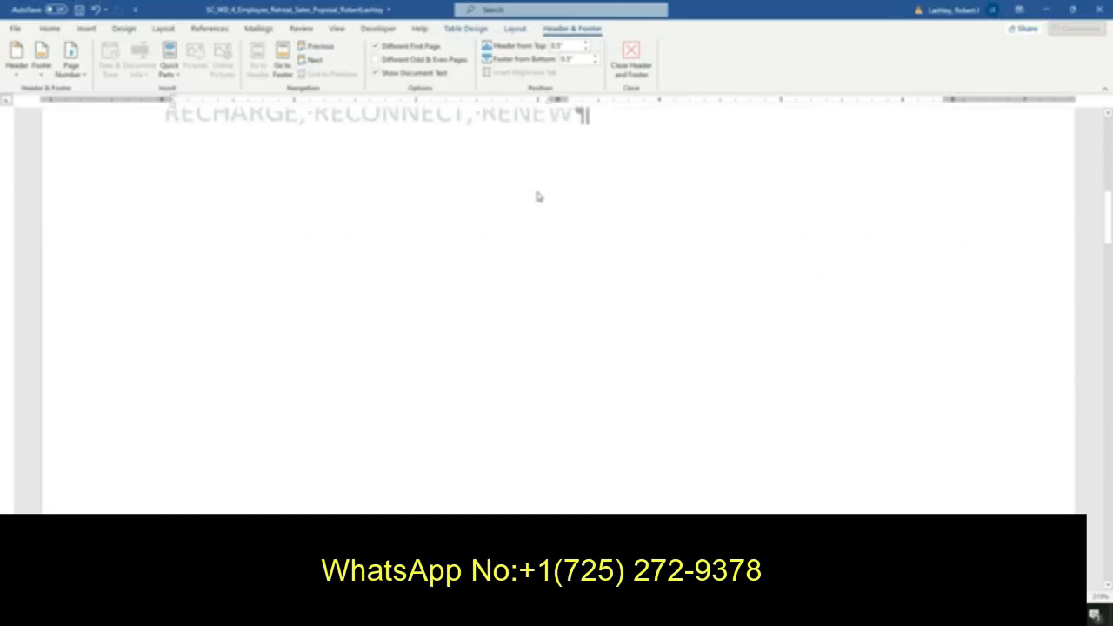
scroll(538, 197, "down", 10)
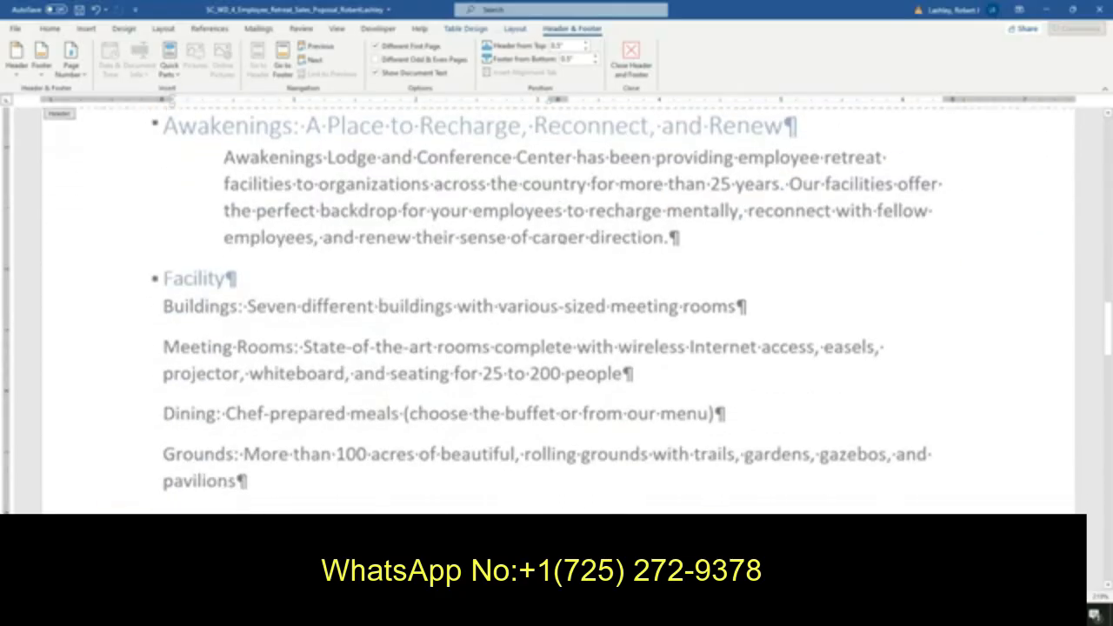
scroll(561, 233, "down", 8)
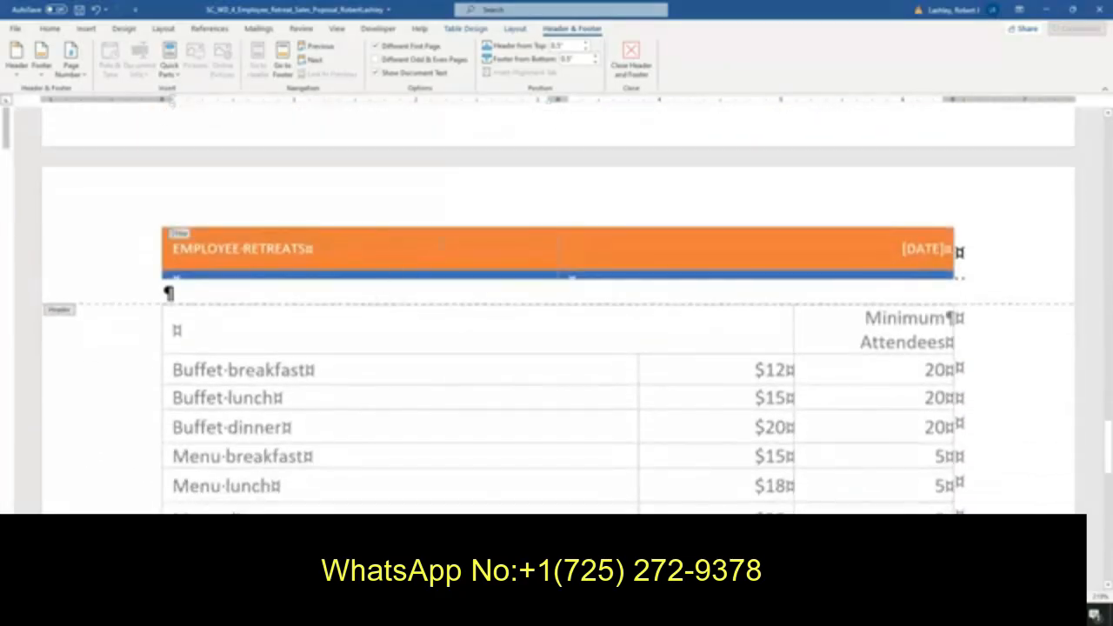
scroll(441, 248, "up", 3)
scroll(441, 248, "up", 12)
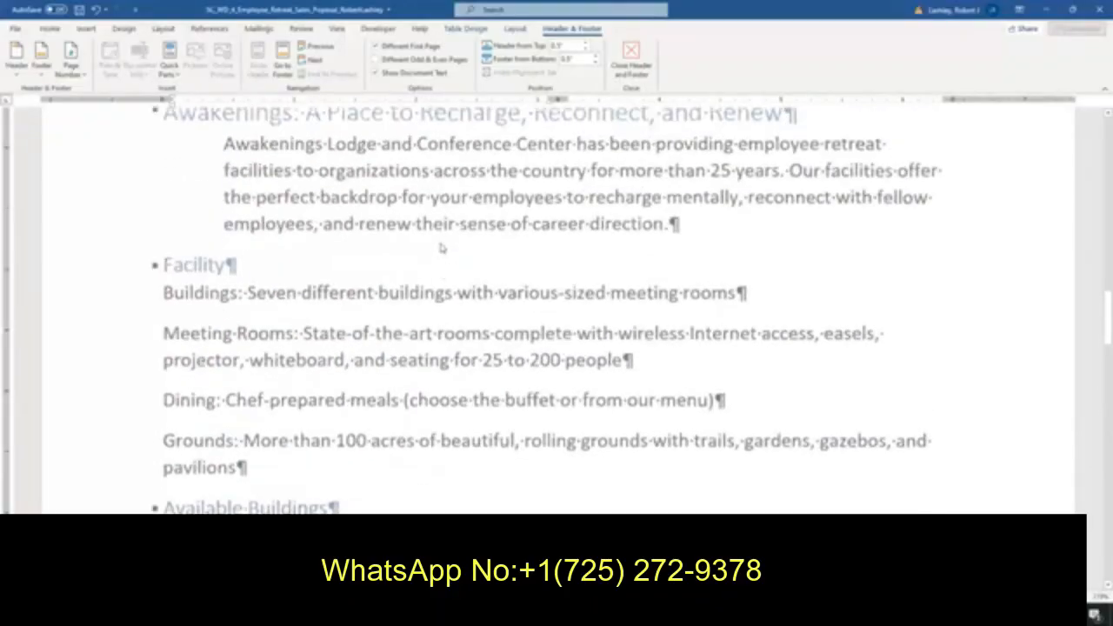
left_click(1073, 9)
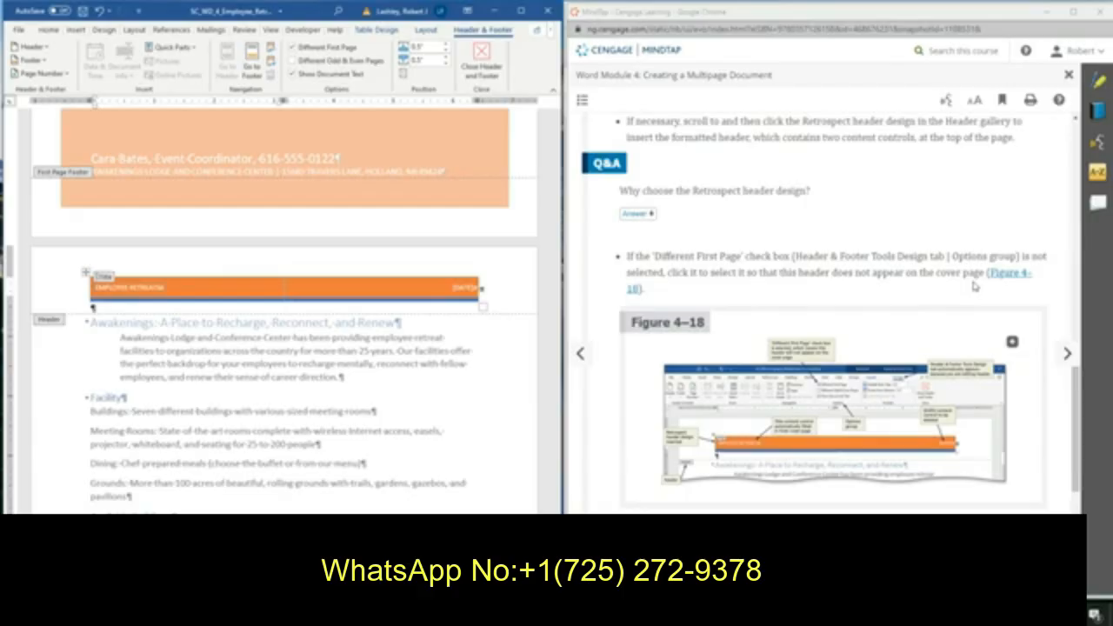
Delete the [DATE] content control from the Retrospect header.
scroll(974, 287, "down", 3)
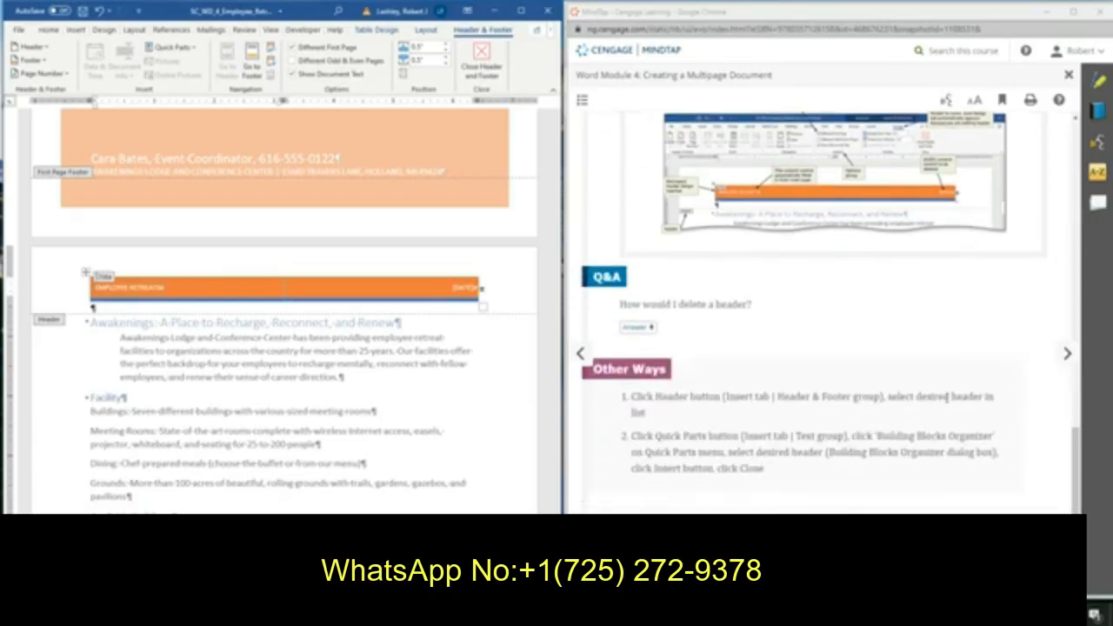
left_click(1067, 353)
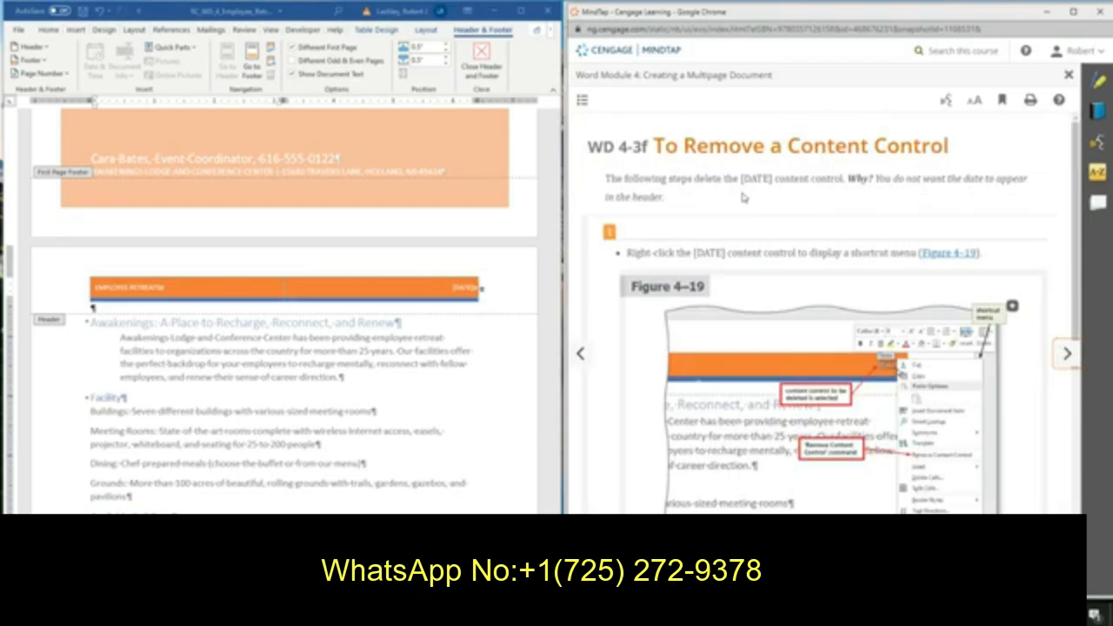
scroll(744, 197, "down", 2)
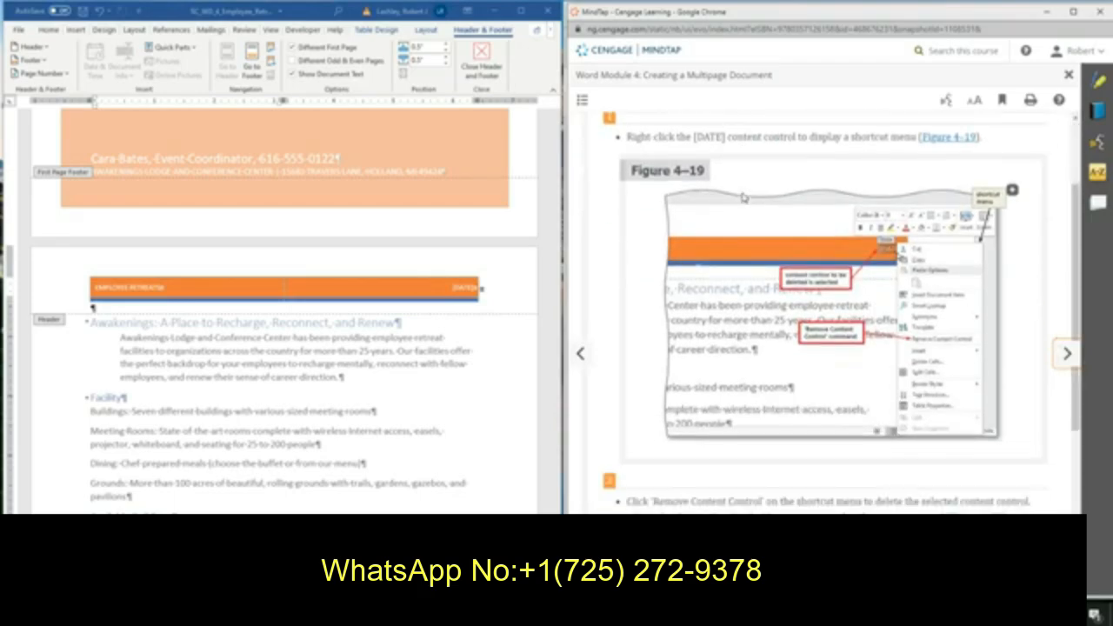
left_click(461, 288)
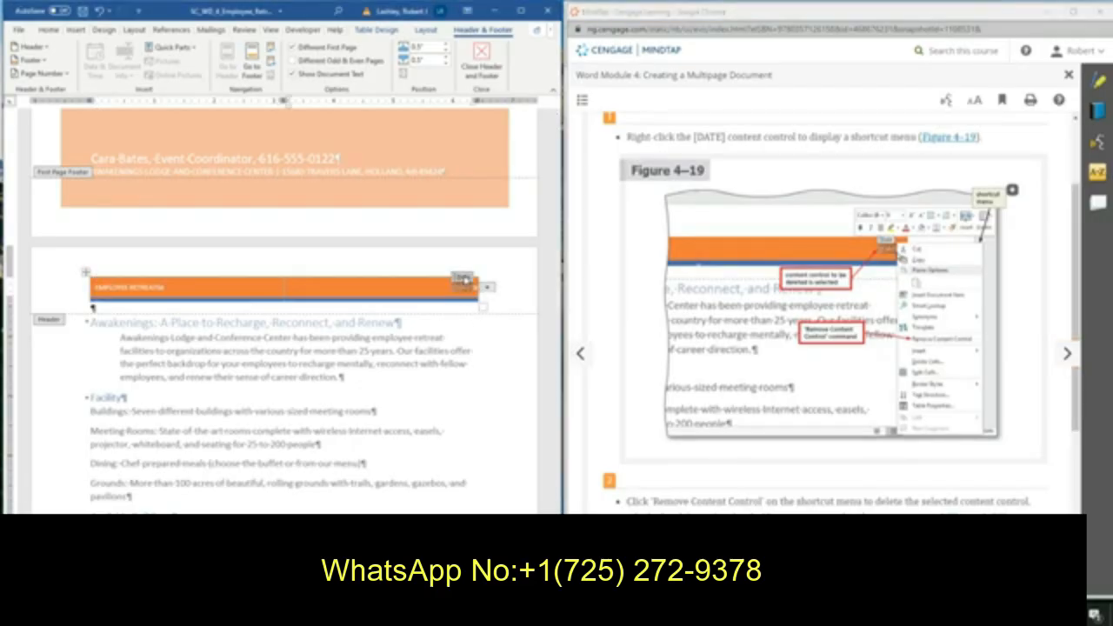
left_click(464, 278)
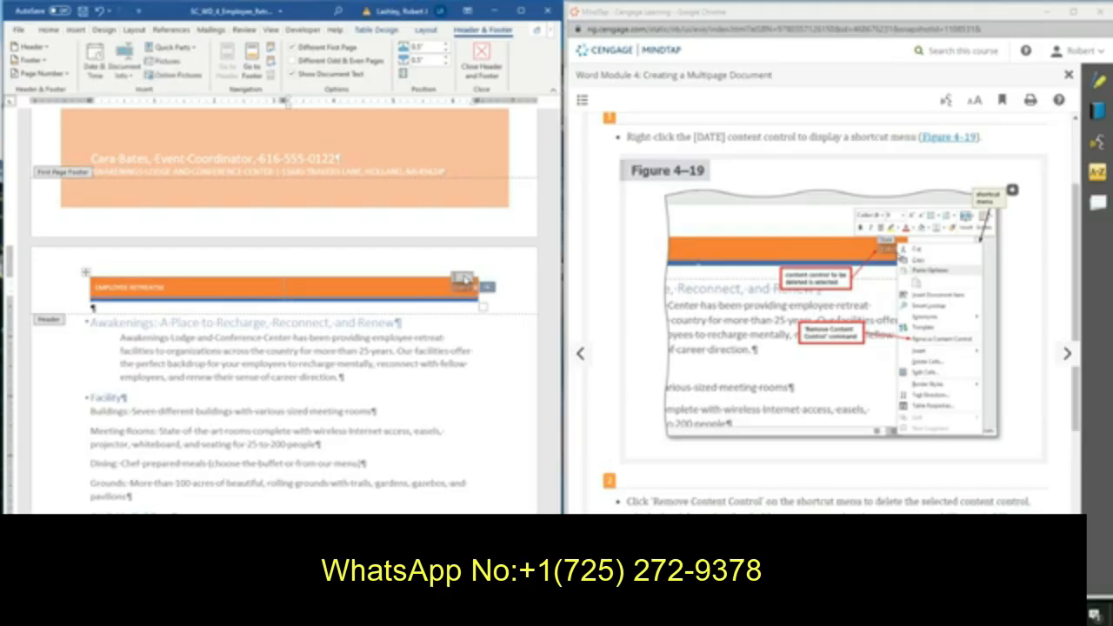
key("Delete")
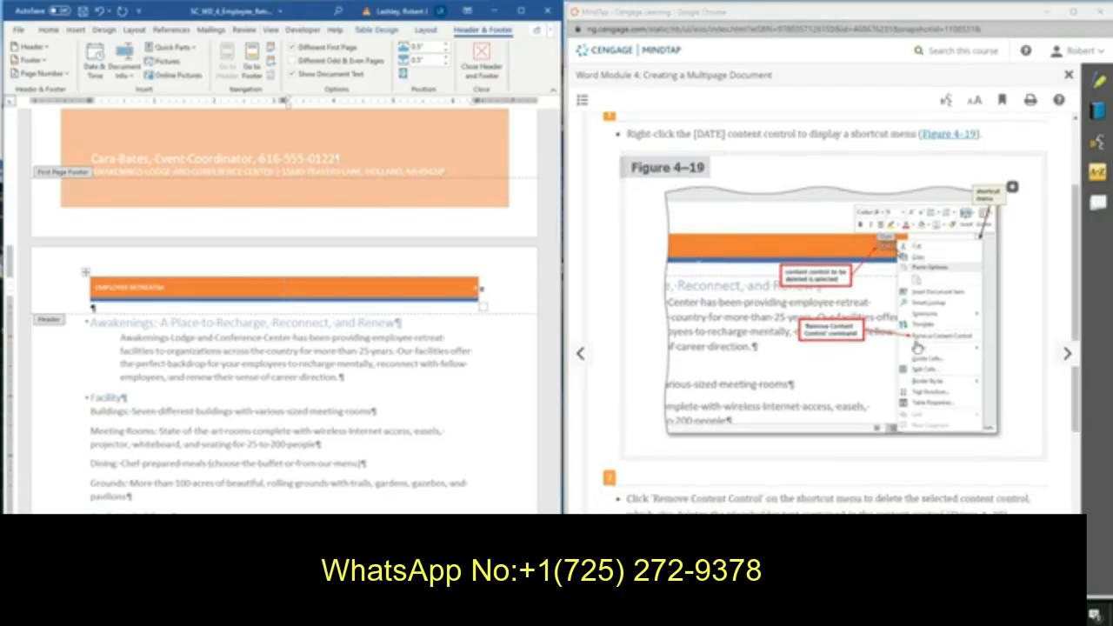
Go to the footer and insert the built-in Retrospect footer on the proposal pages.
scroll(917, 348, "down", 3)
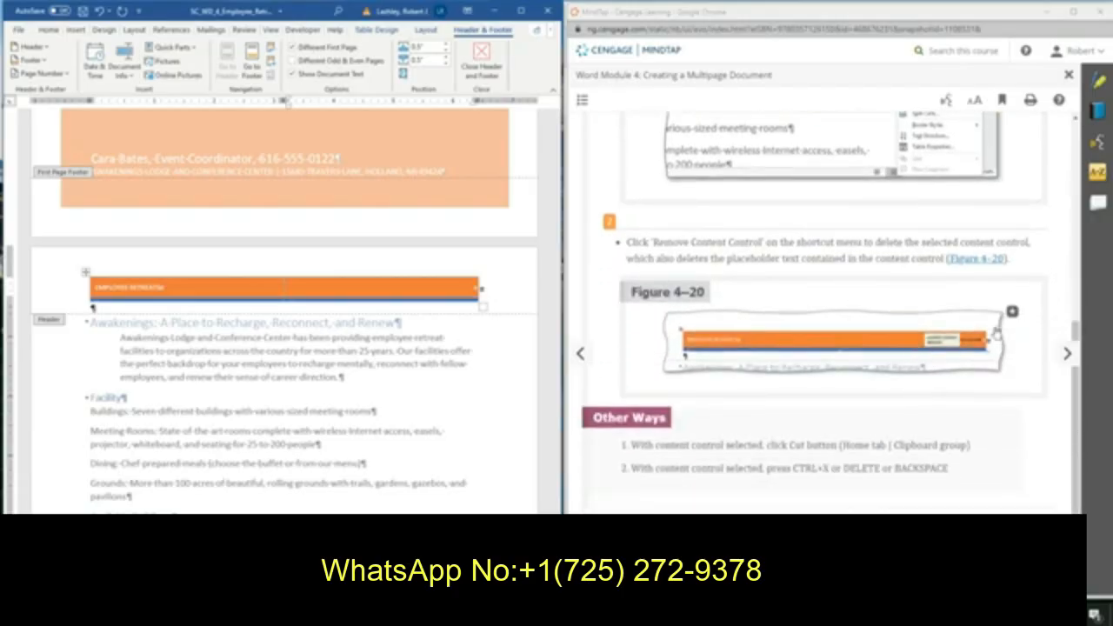
left_click(1067, 353)
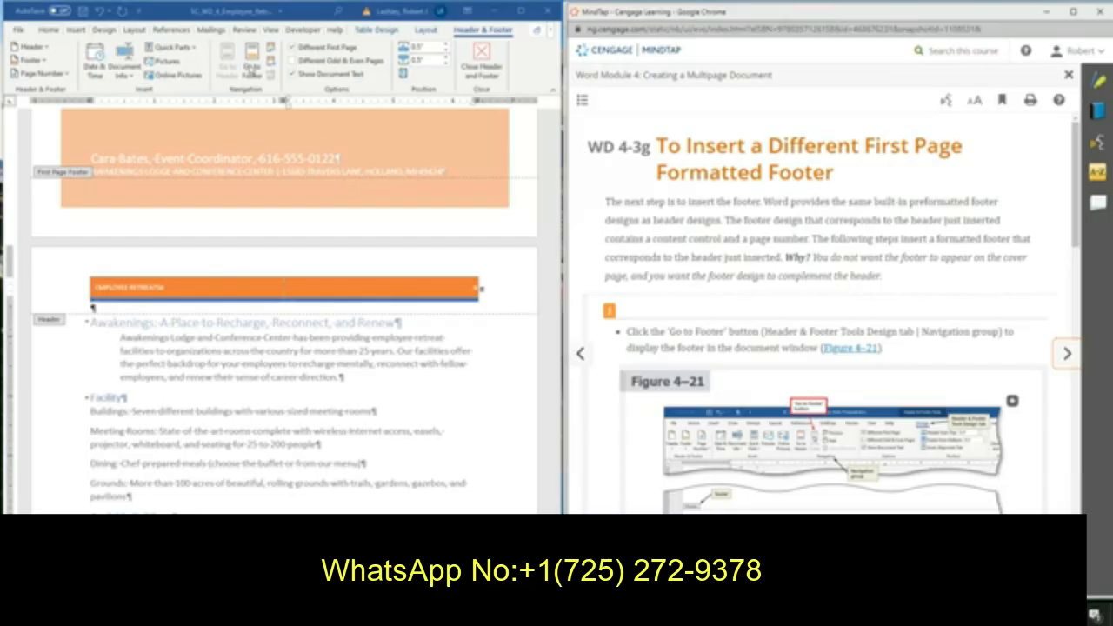
left_click(252, 73)
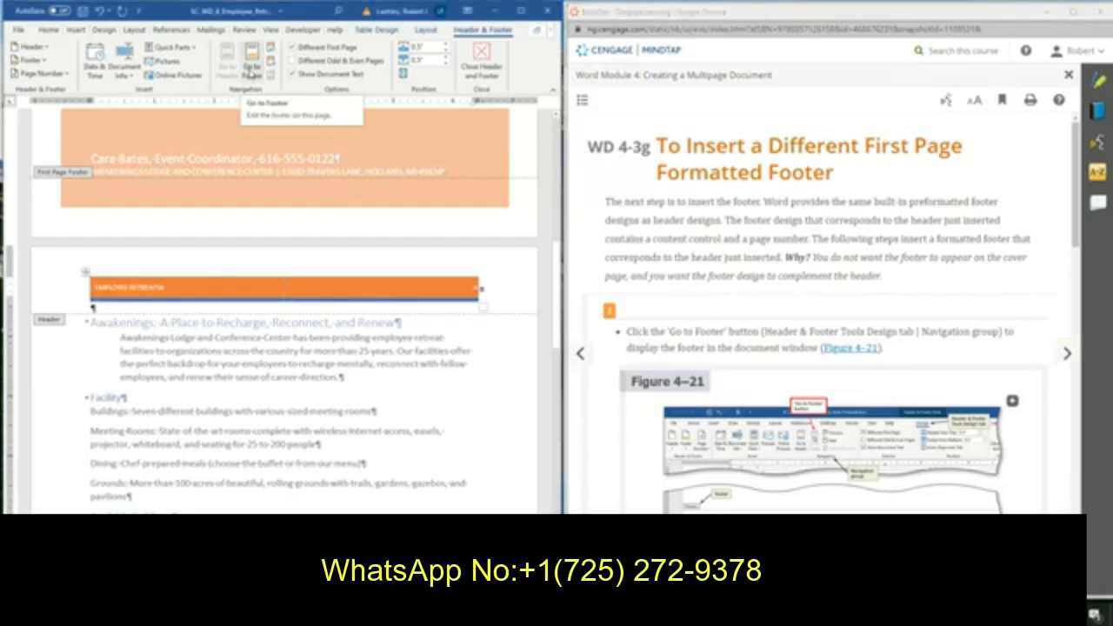
left_click(252, 73)
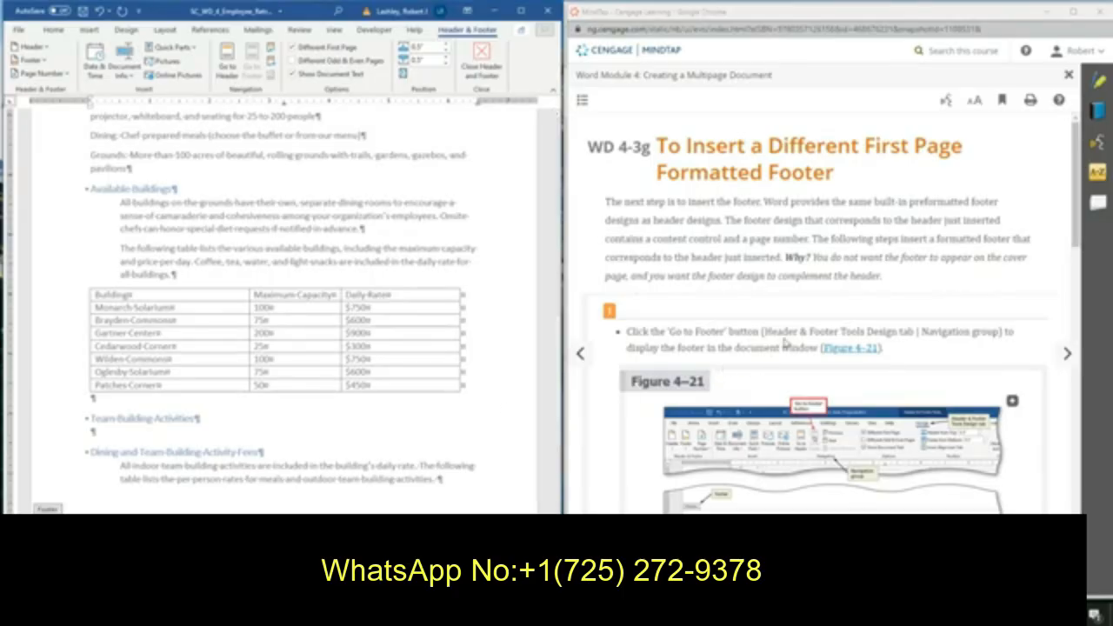
scroll(826, 376, "down", 5)
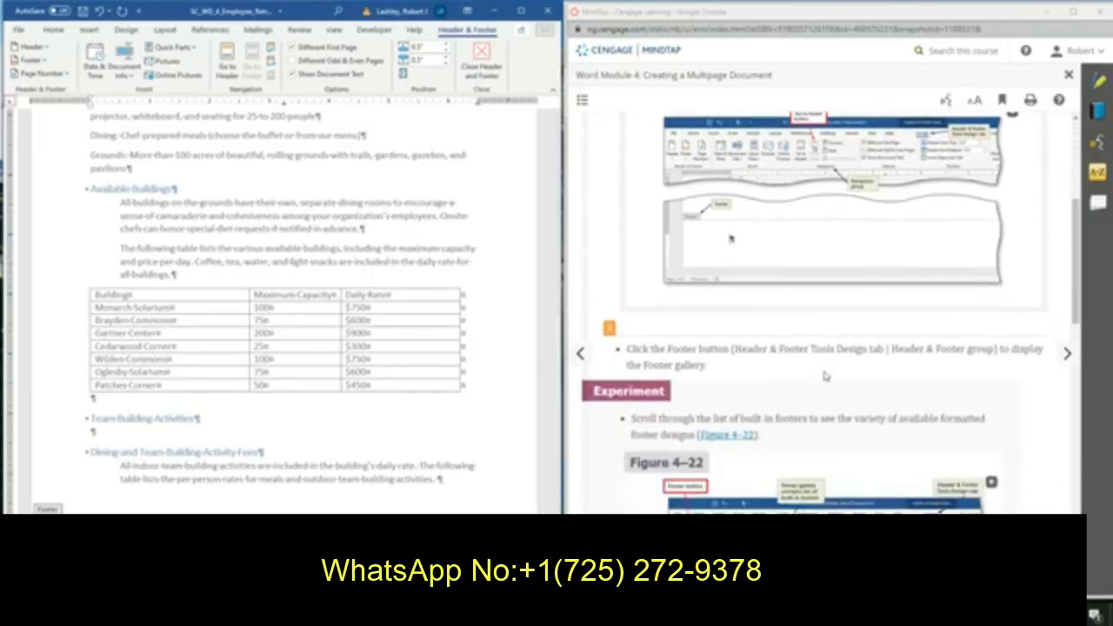
scroll(821, 364, "down", 1)
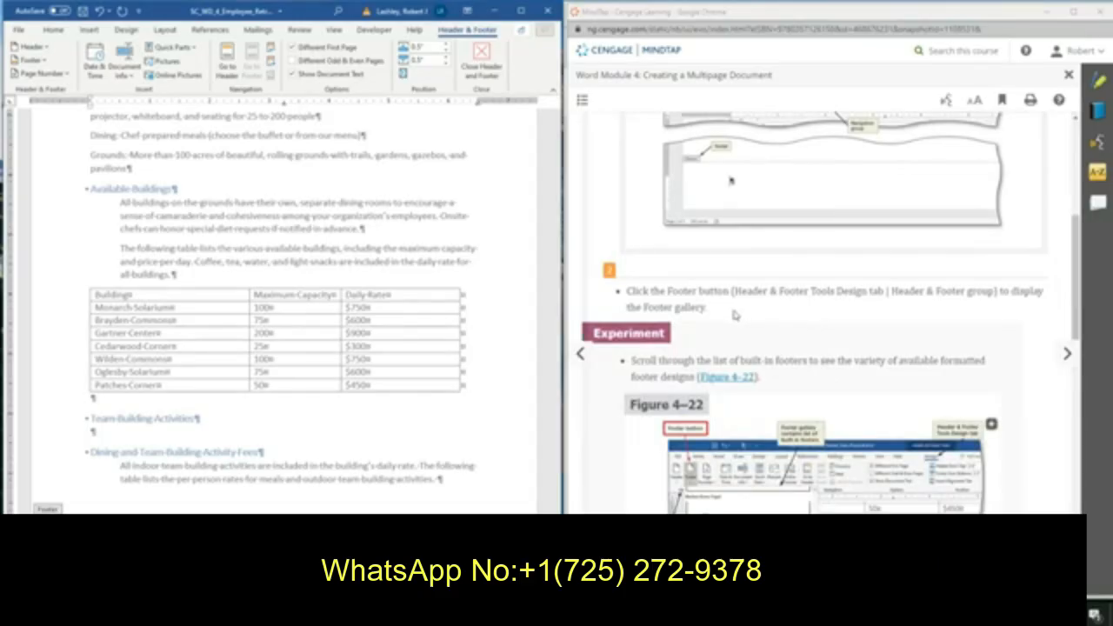
left_click(30, 60)
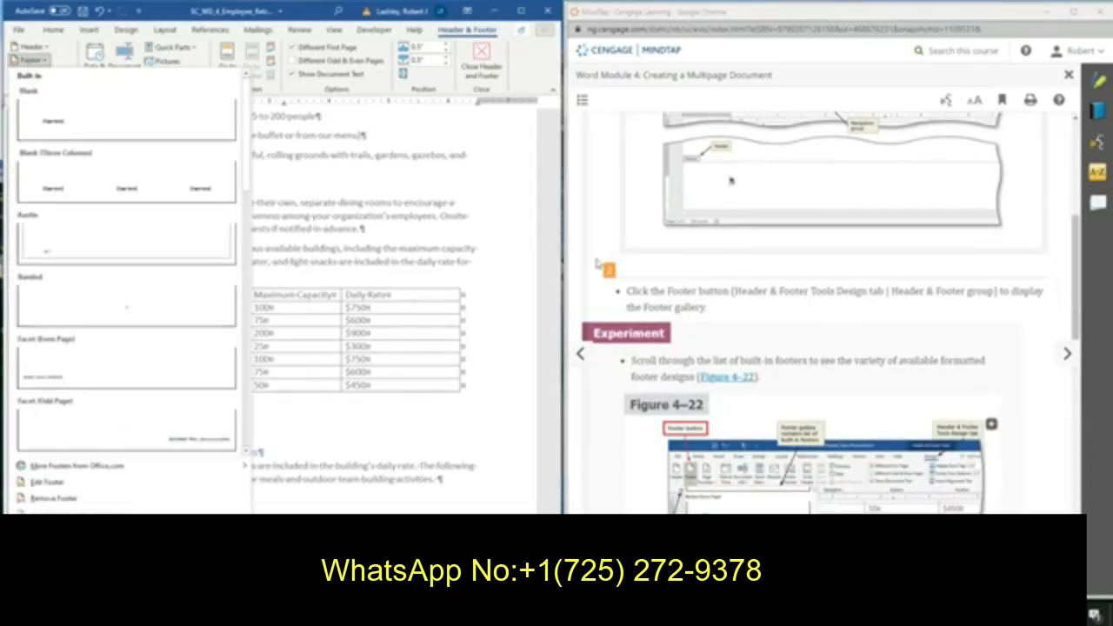
scroll(896, 339, "down", 4)
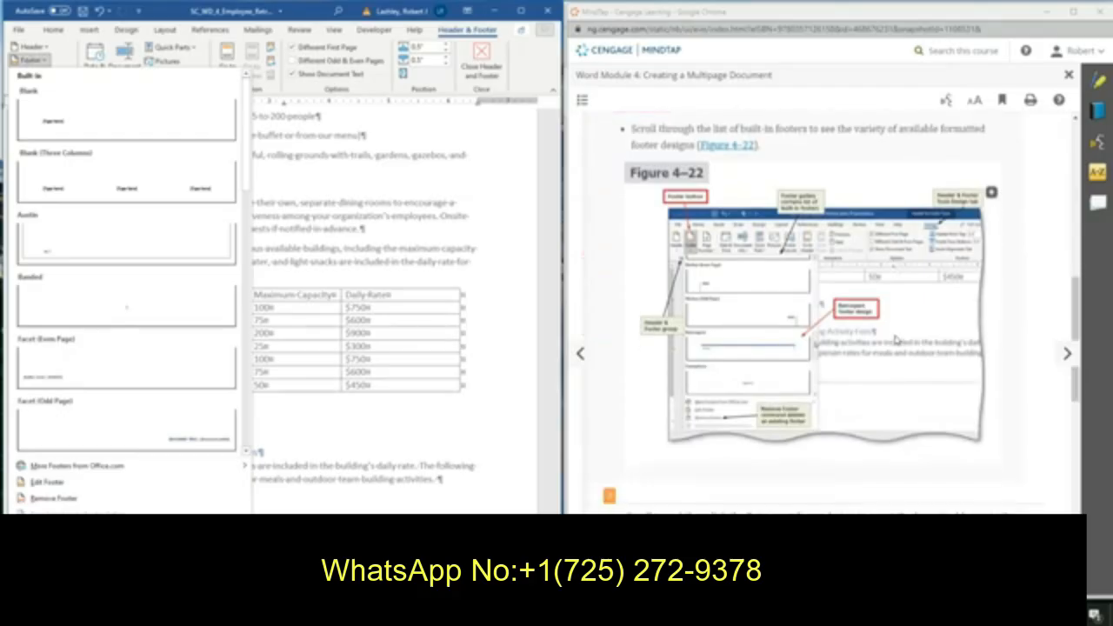
scroll(896, 341, "down", 1)
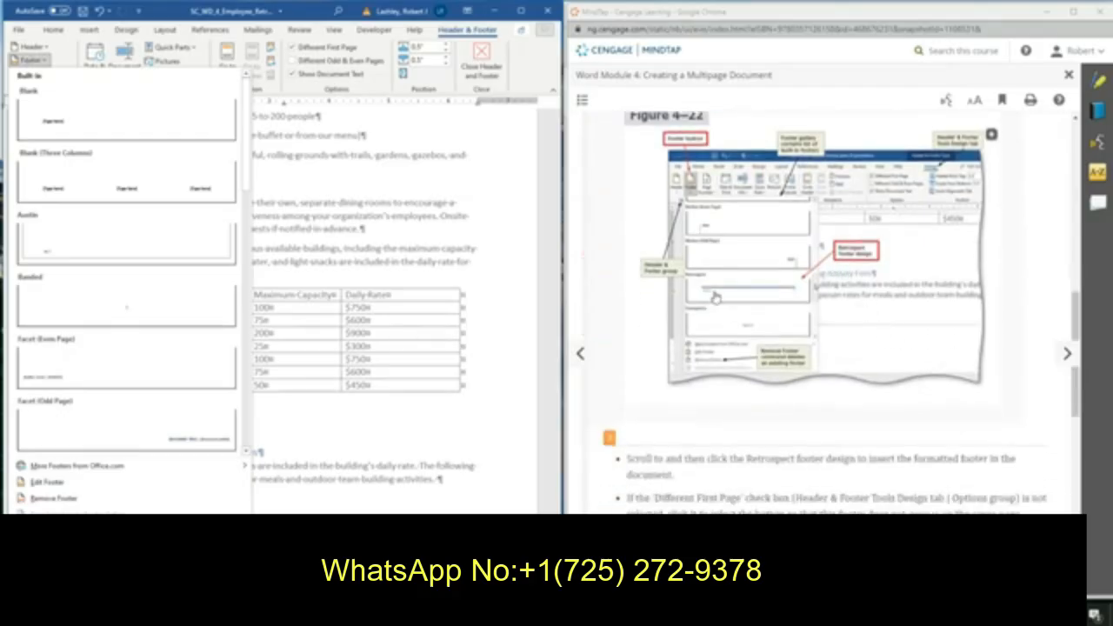
scroll(774, 365, "down", 1)
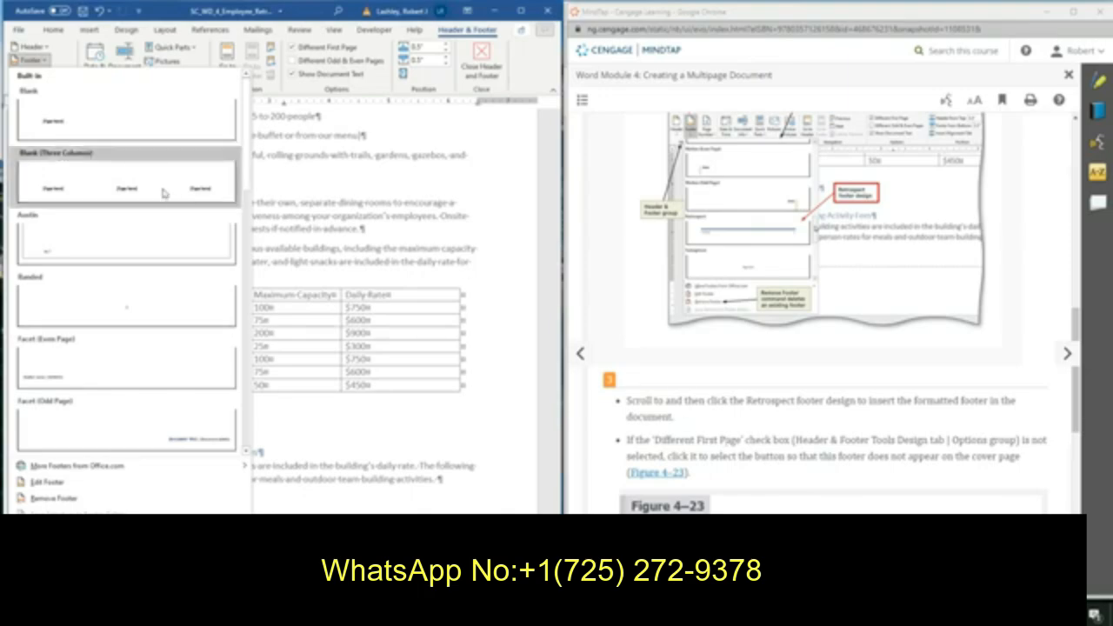
scroll(56, 374, "down", 7)
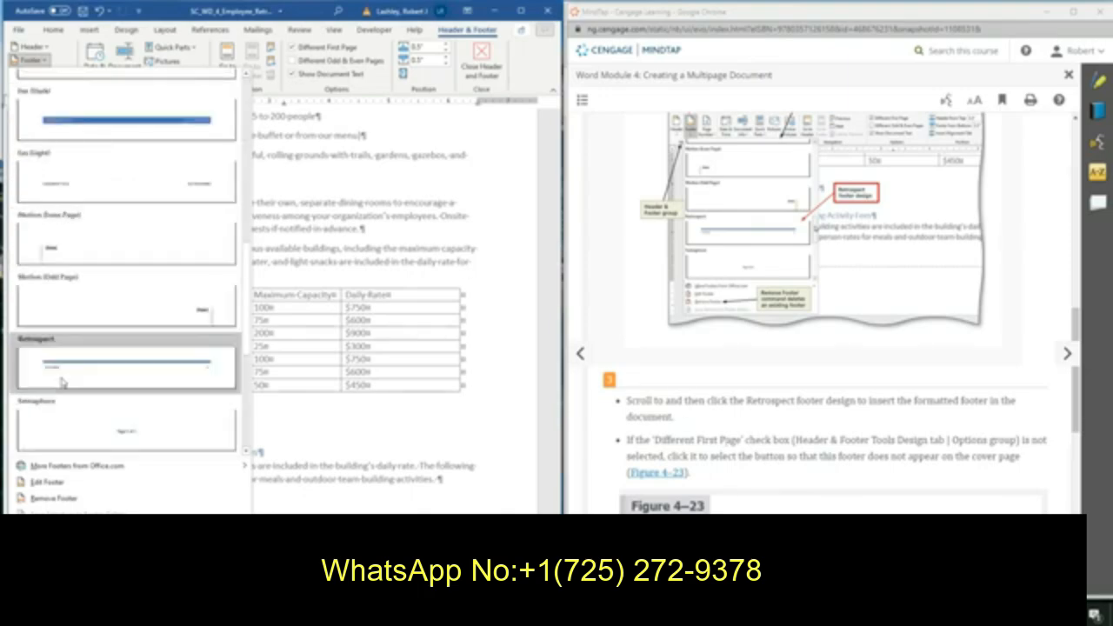
left_click(117, 370)
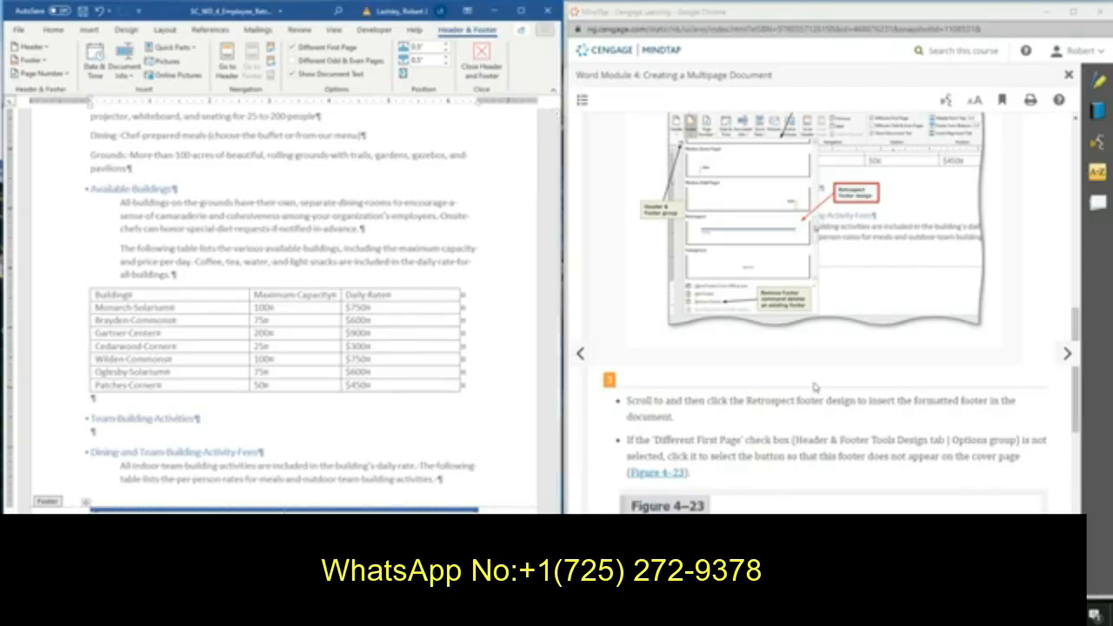
Read the tutorial's instructions for inserting the footer and formatting page numbers.
scroll(830, 398, "down", 2)
scroll(828, 398, "down", 1)
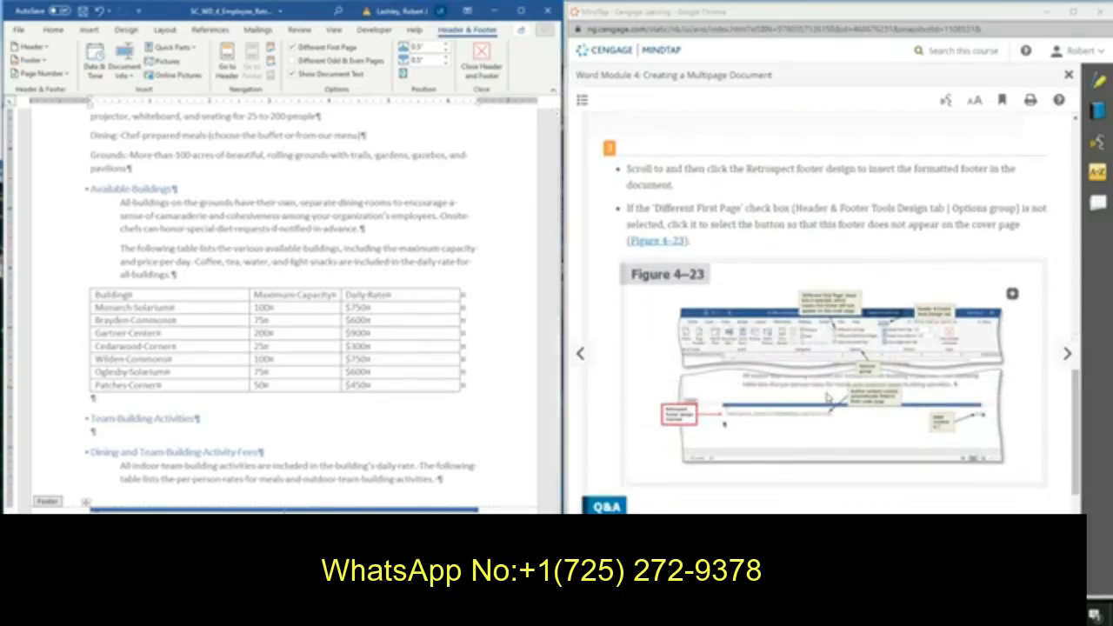
scroll(828, 397, "down", 1)
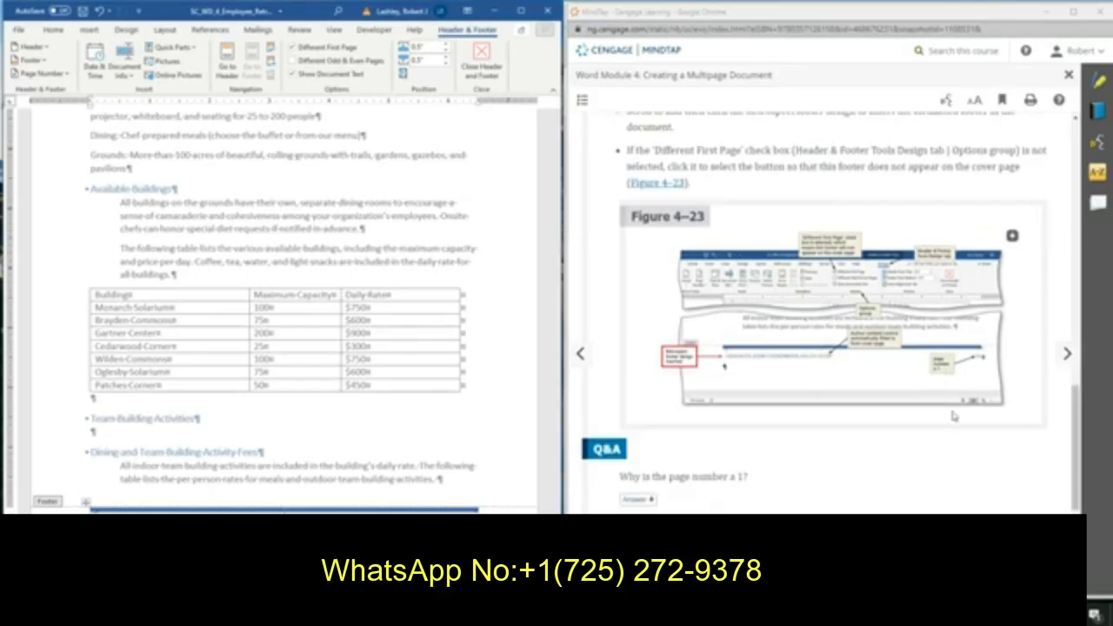
scroll(953, 416, "down", 3)
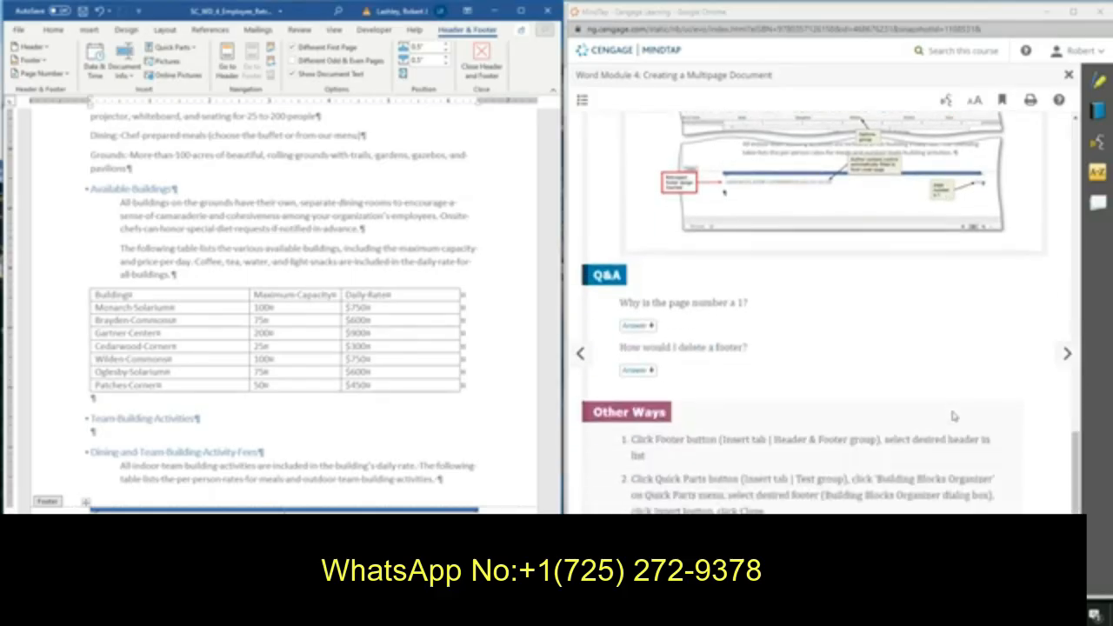
left_click(1066, 354)
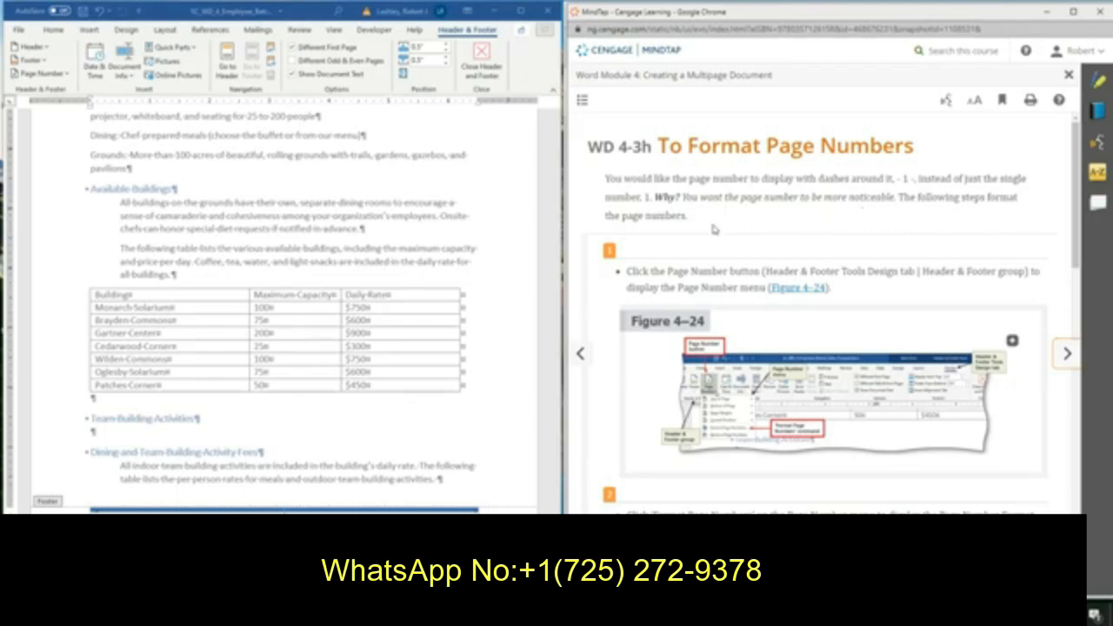
scroll(713, 229, "down", 1)
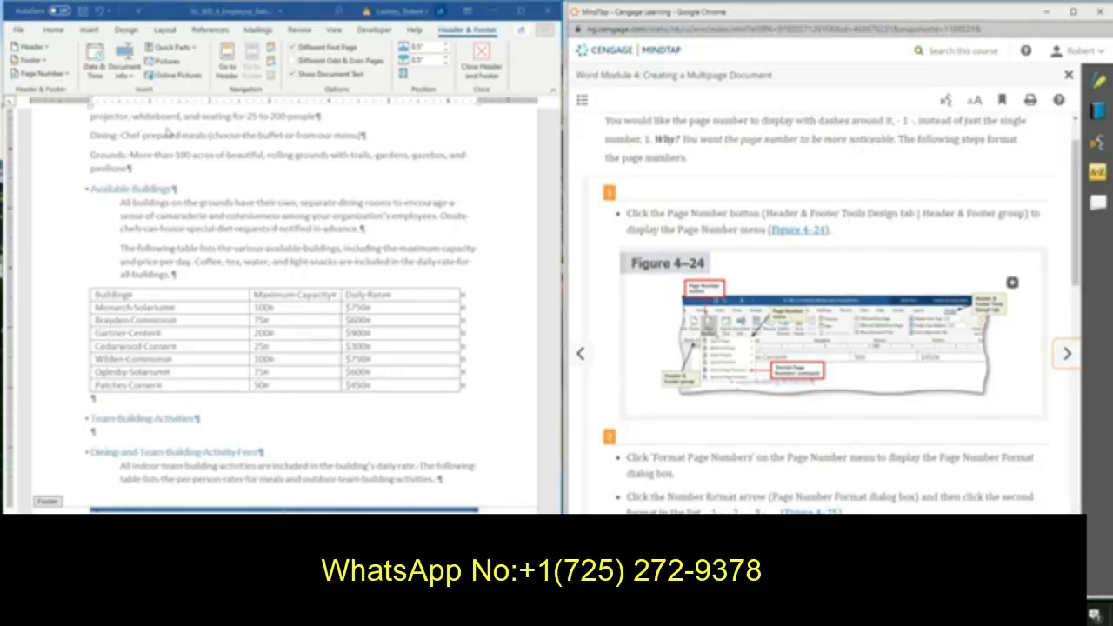
Format the footer page numbers with the dashed - 1 - number format.
left_click(52, 77)
left_click(52, 76)
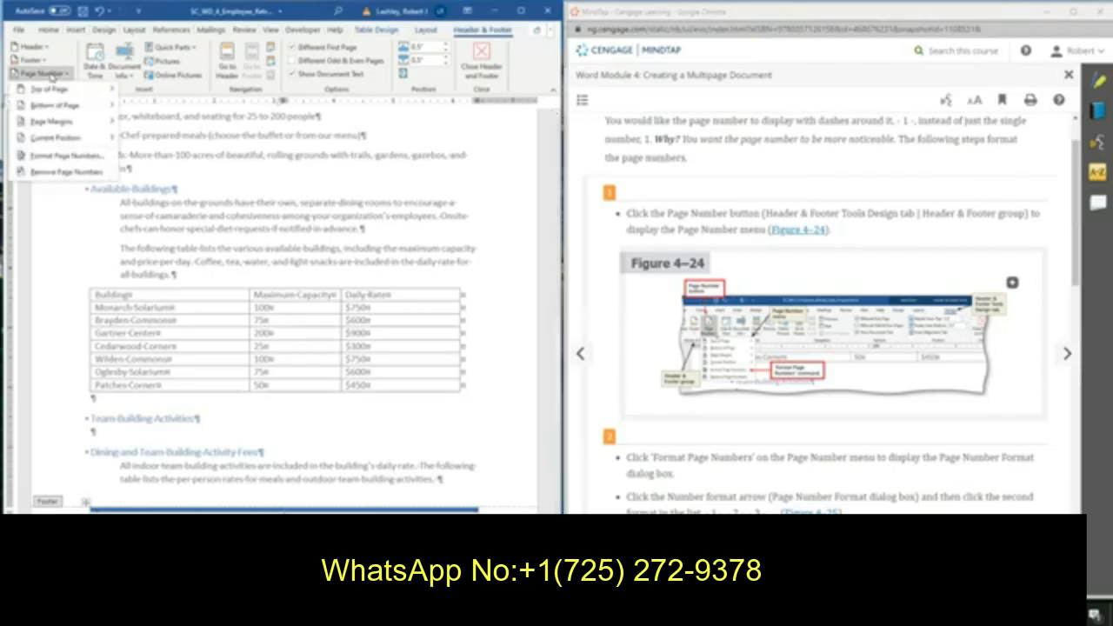
left_click(63, 158)
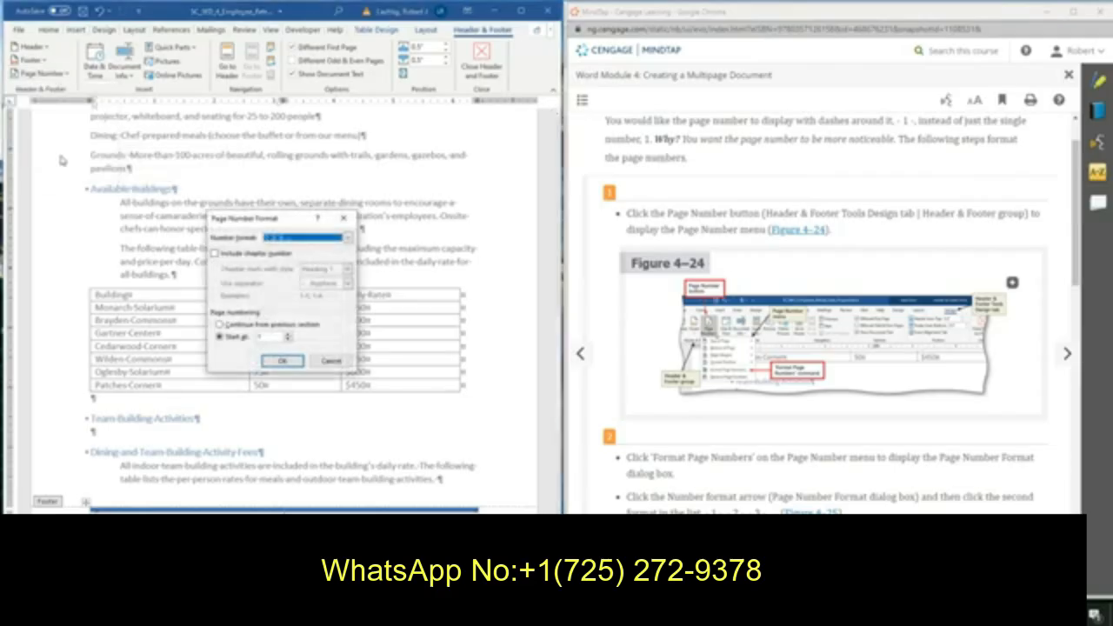
scroll(835, 304, "down", 3)
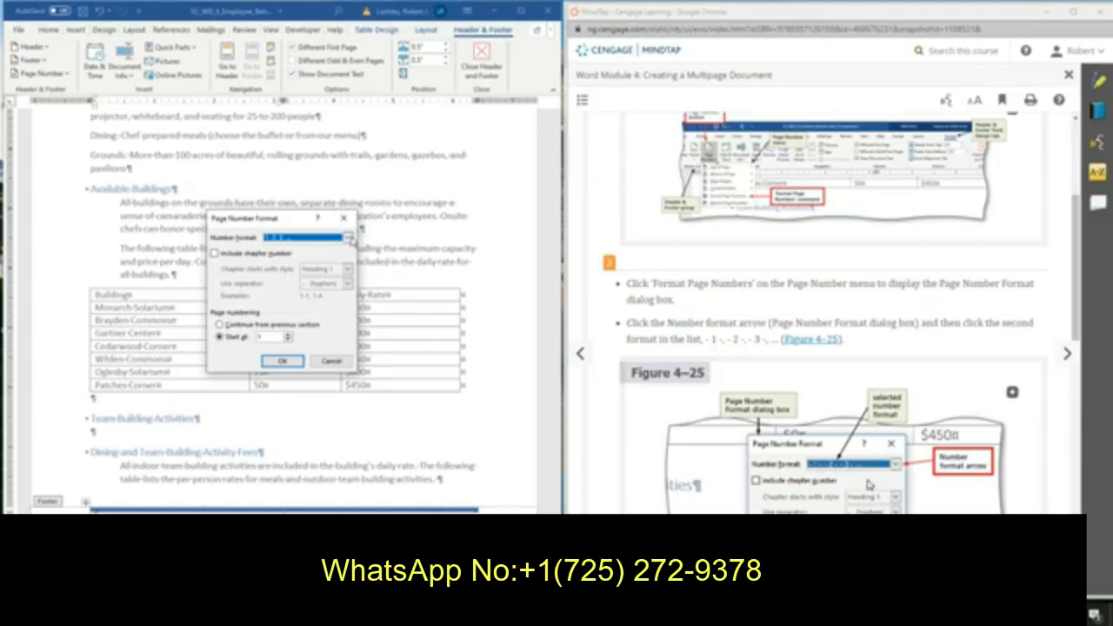
left_click(348, 238)
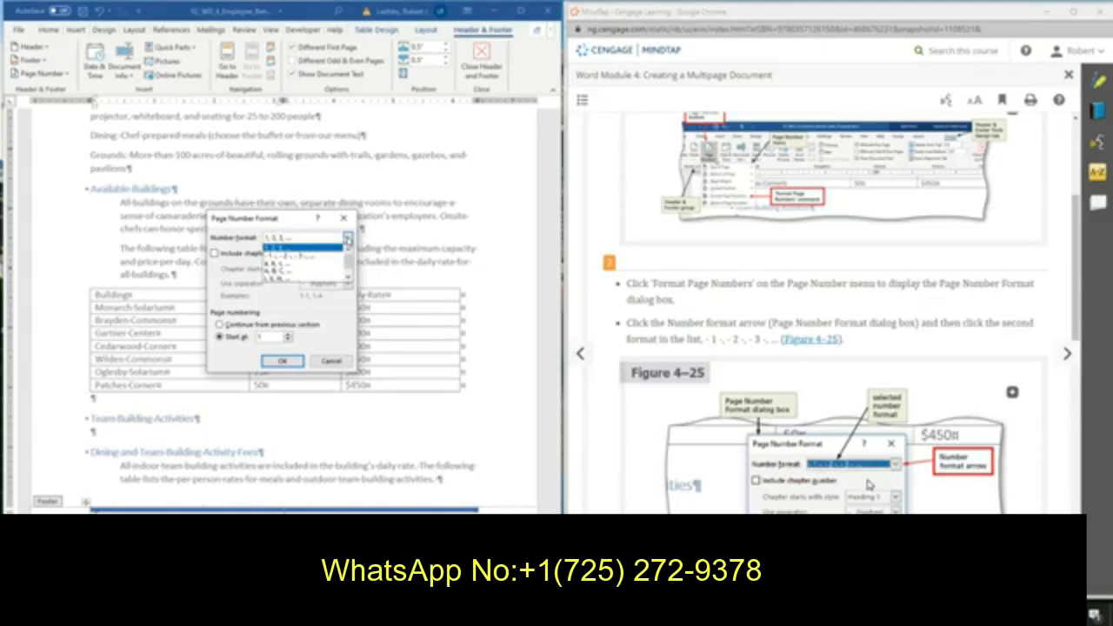
left_click(325, 256)
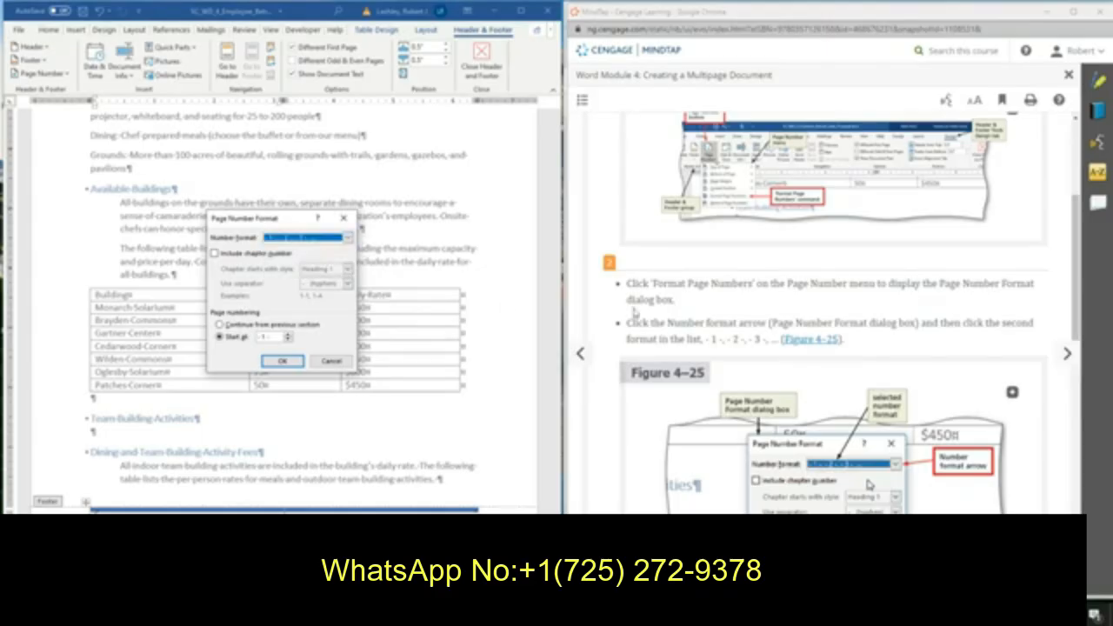
scroll(859, 366, "down", 3)
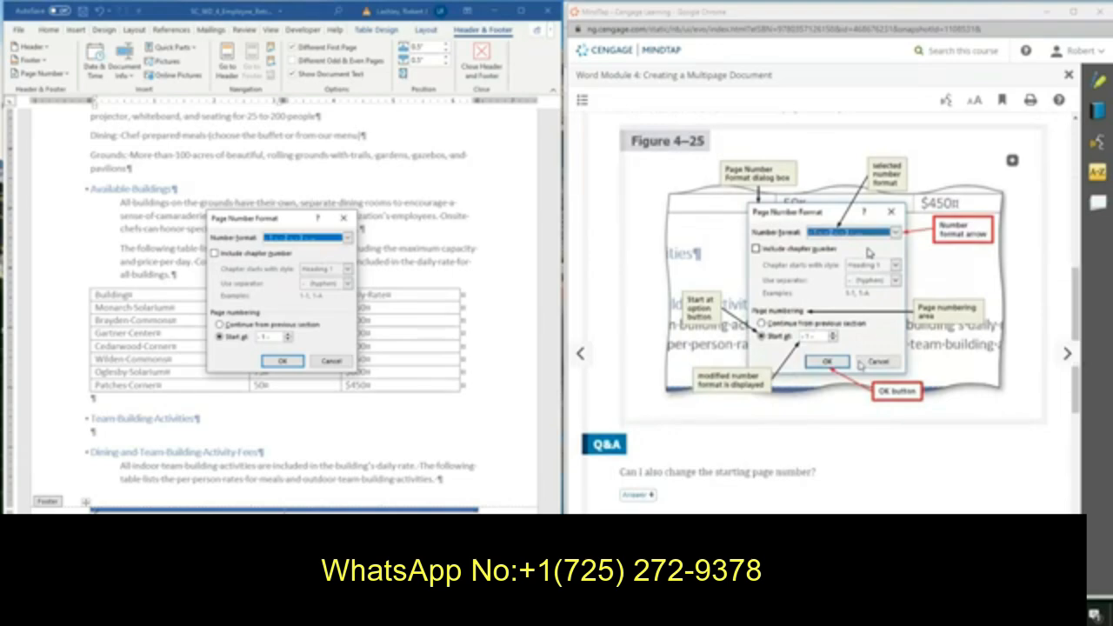
scroll(855, 354, "down", 2)
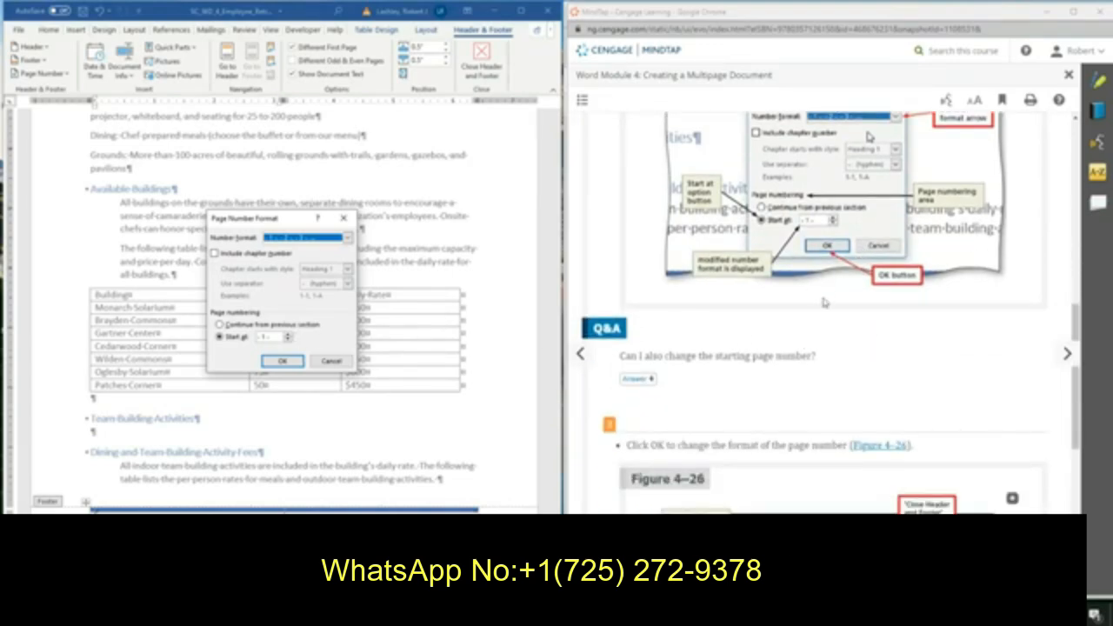
scroll(826, 328, "down", 2)
scroll(824, 329, "down", 1)
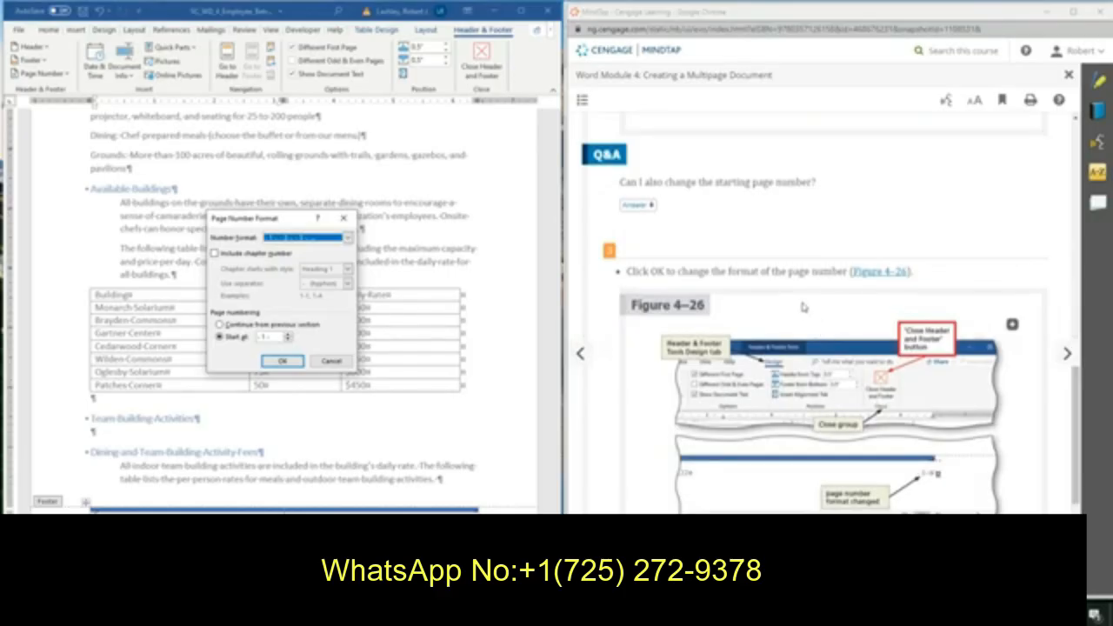
scroll(823, 327, "down", 2)
left_click(282, 361)
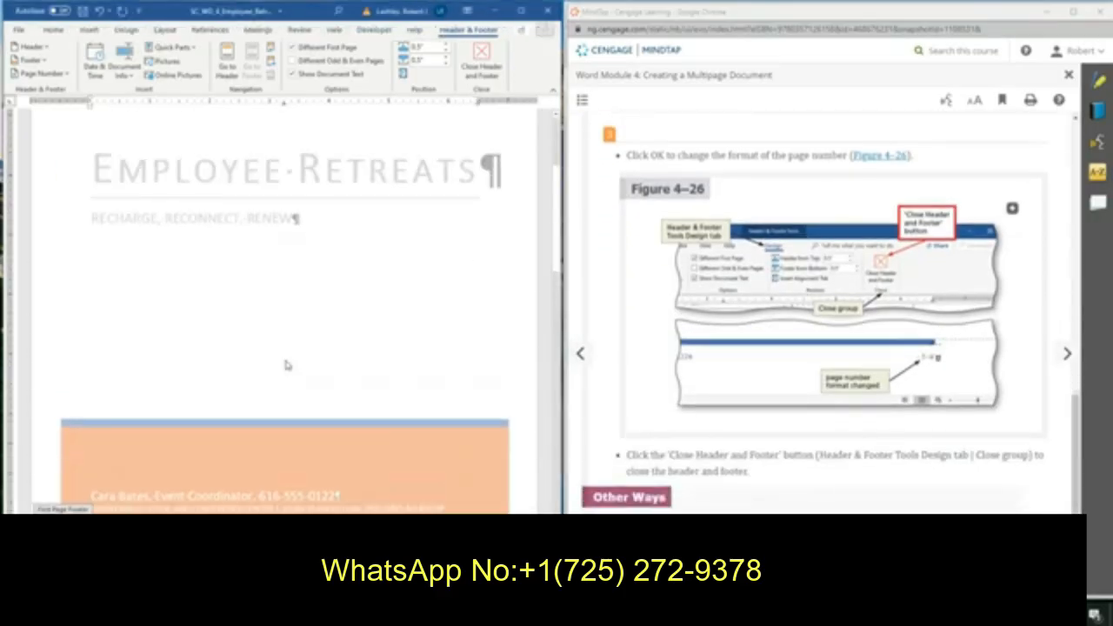
Check the footers on the cover and proposal pages, then close the header and footer.
scroll(402, 353, "down", 10)
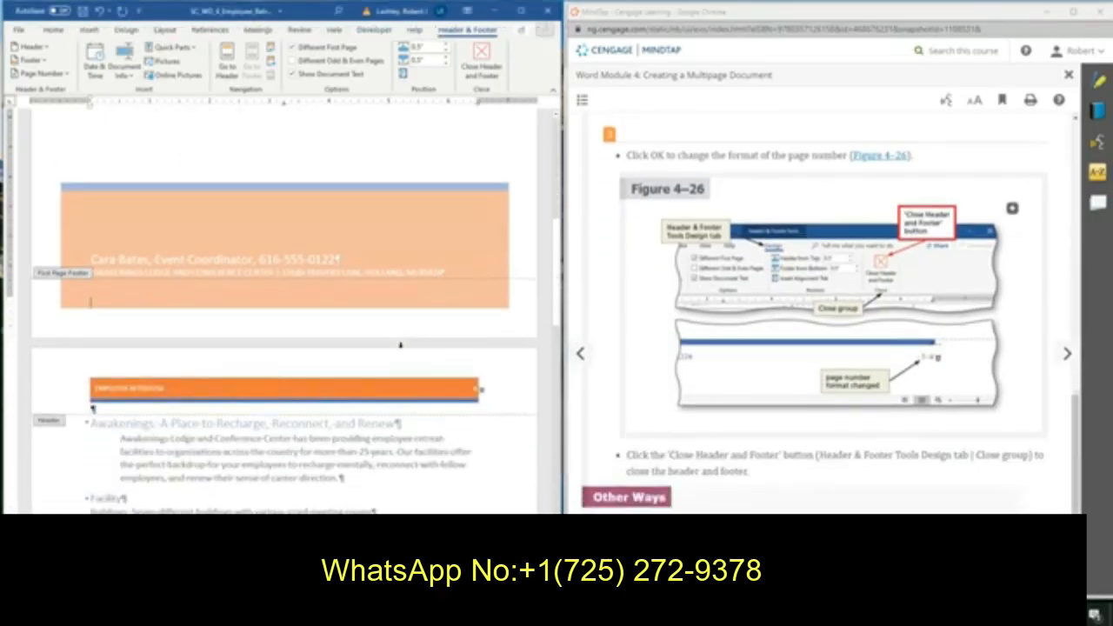
scroll(402, 352, "down", 6)
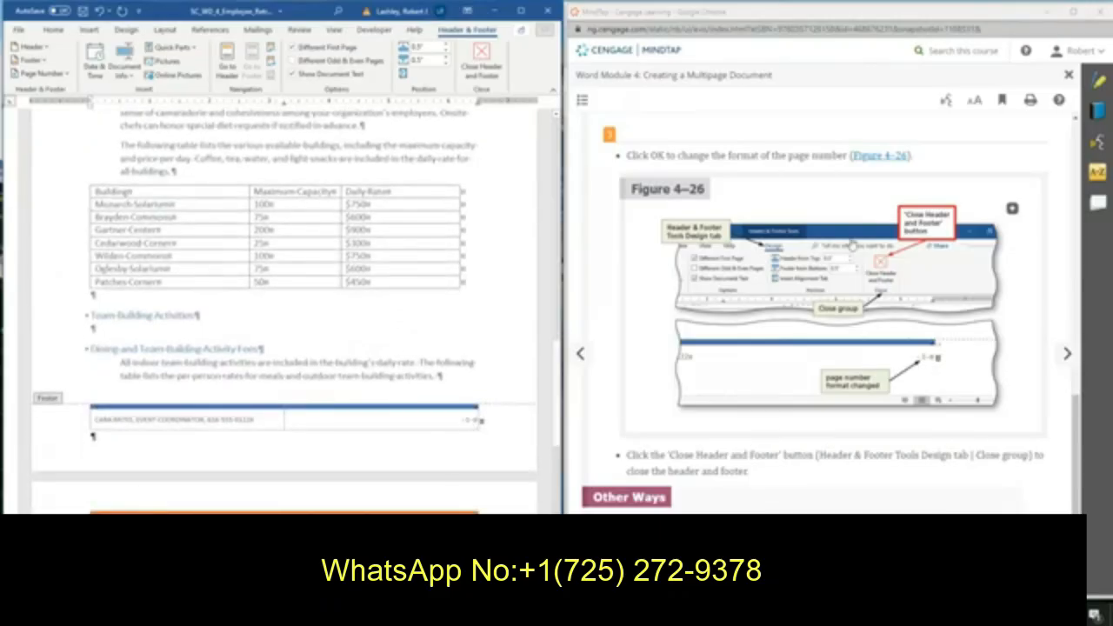
scroll(853, 334, "down", 1)
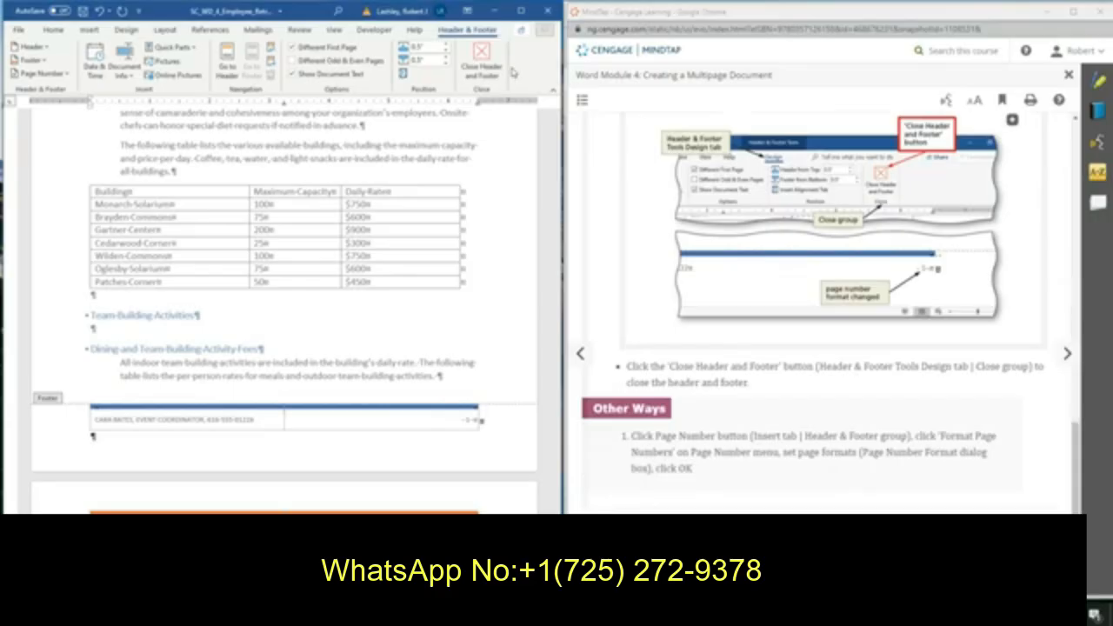
left_click(482, 63)
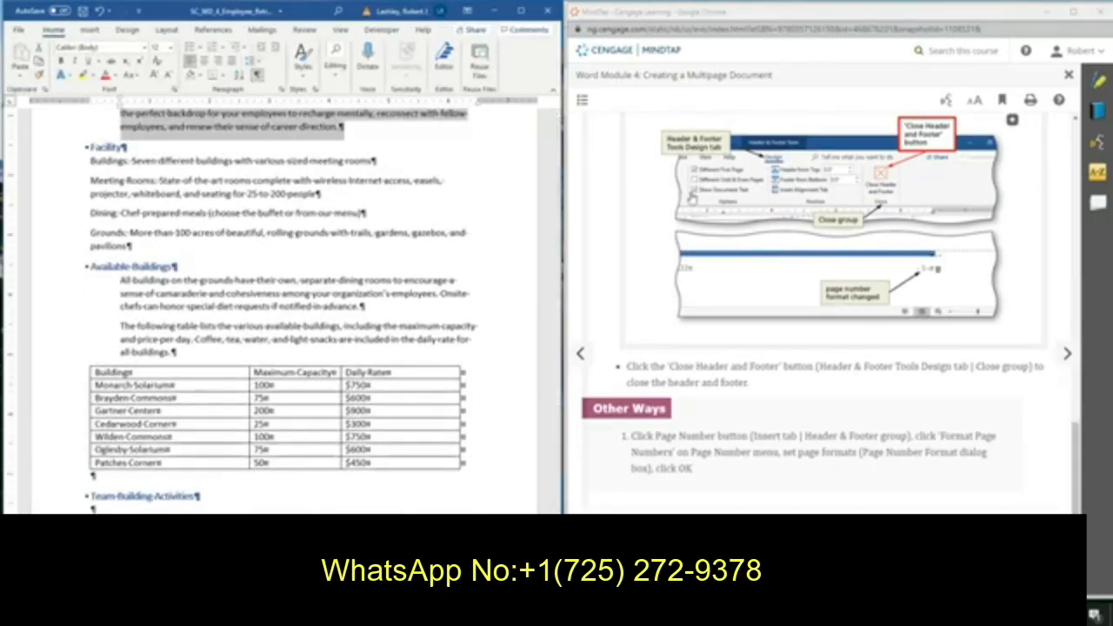
Select the closing line 'Choose Awakenings for Your Next Employee Retreat!' and set its font color to Orange, Accent 2.
left_click(1068, 356)
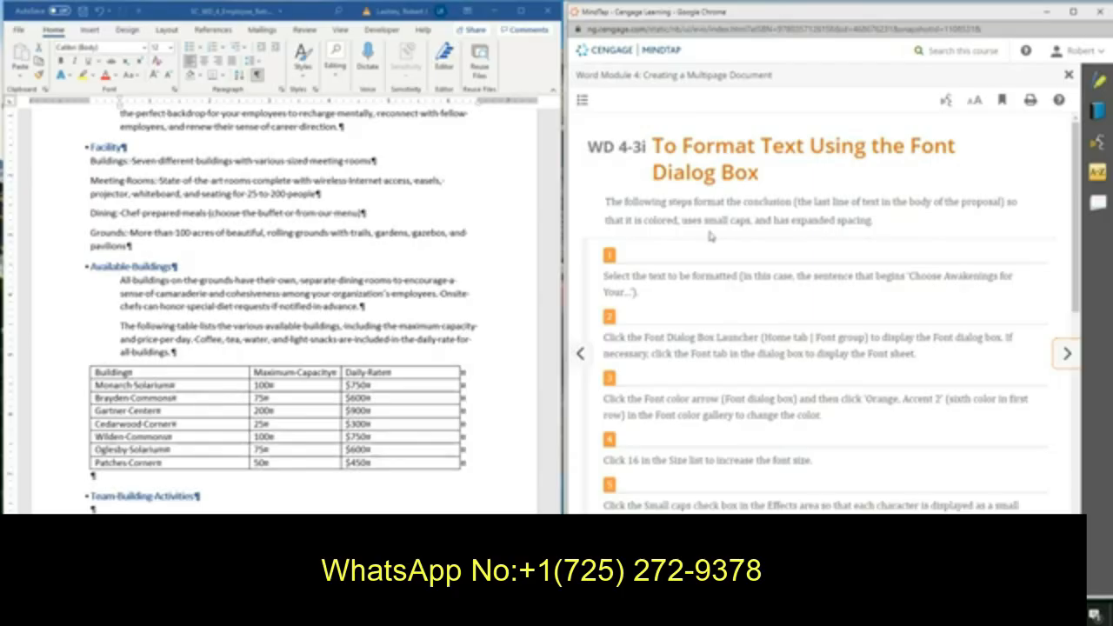
scroll(741, 234, "down", 3)
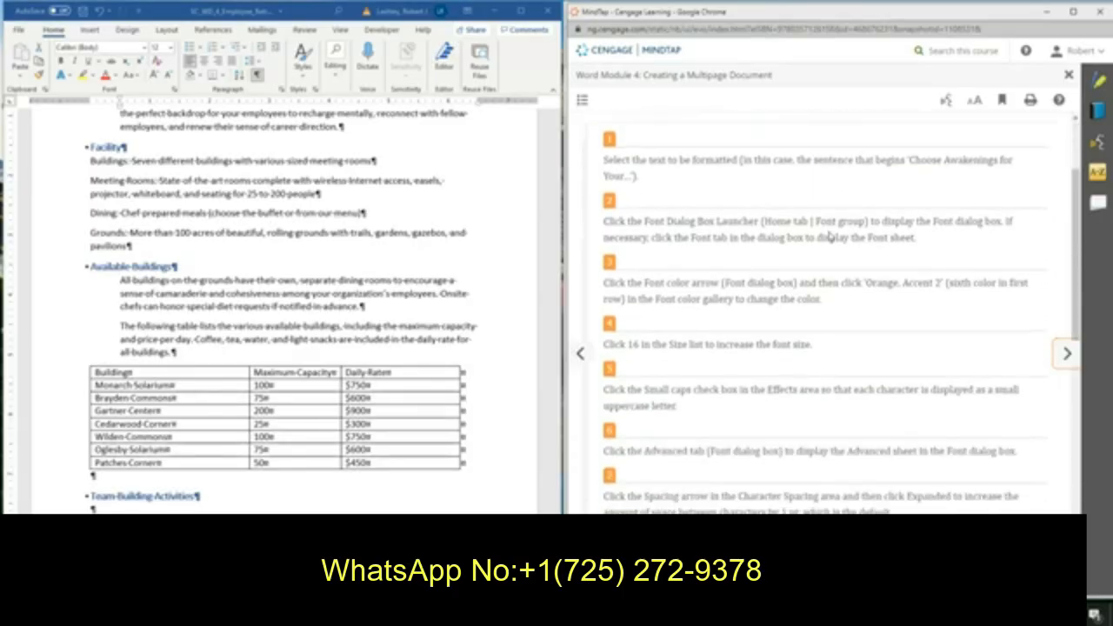
scroll(325, 278, "down", 3)
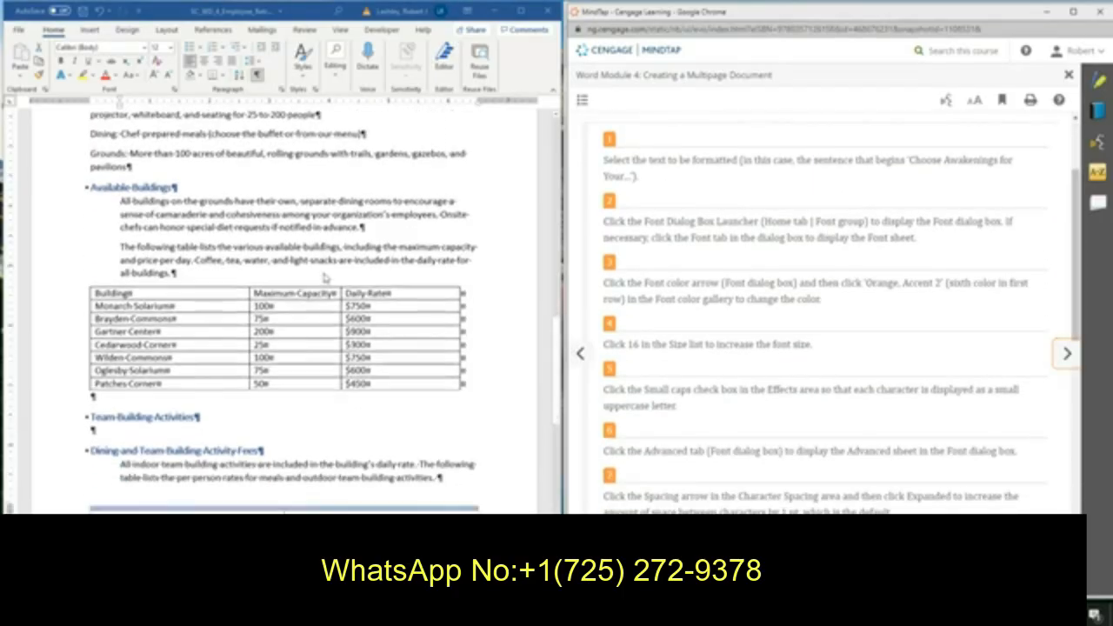
scroll(325, 278, "down", 9)
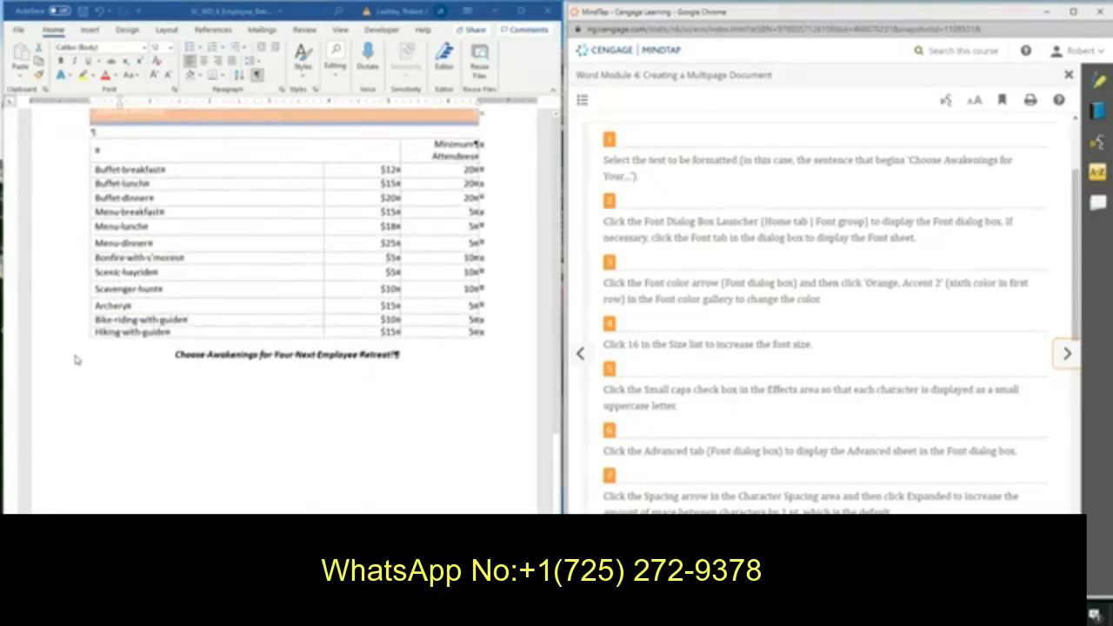
left_click(41, 359)
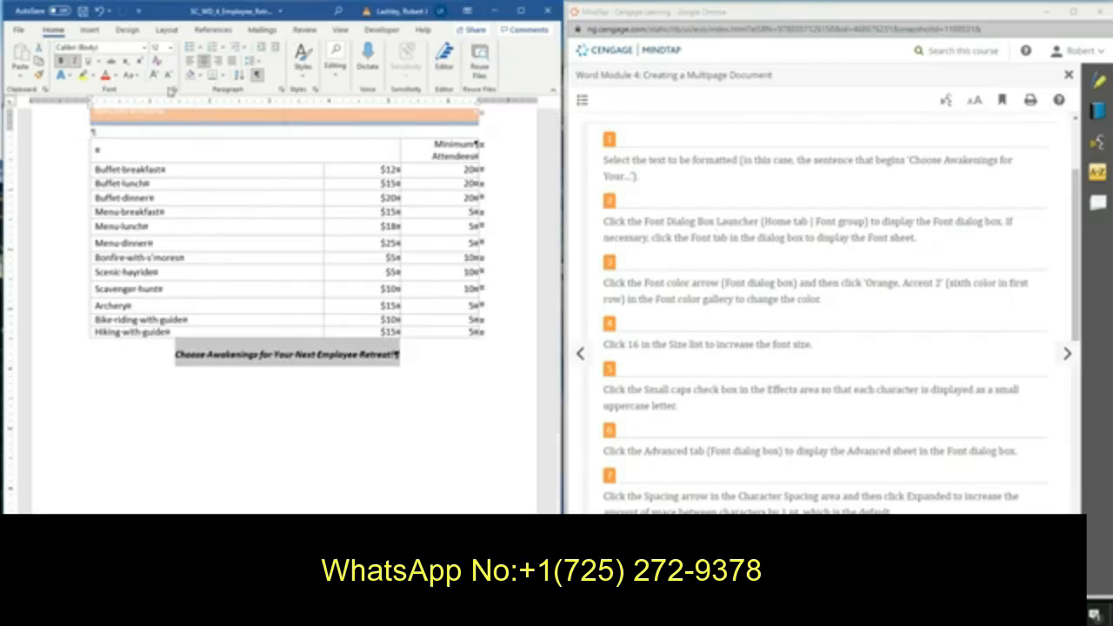
left_click(175, 91)
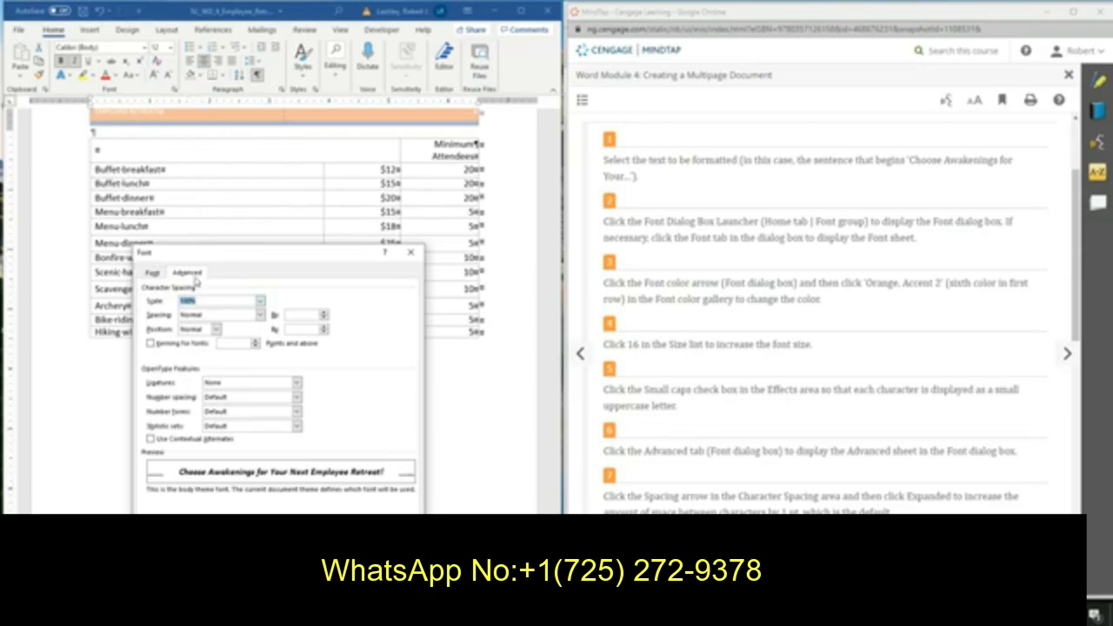
left_click(153, 273)
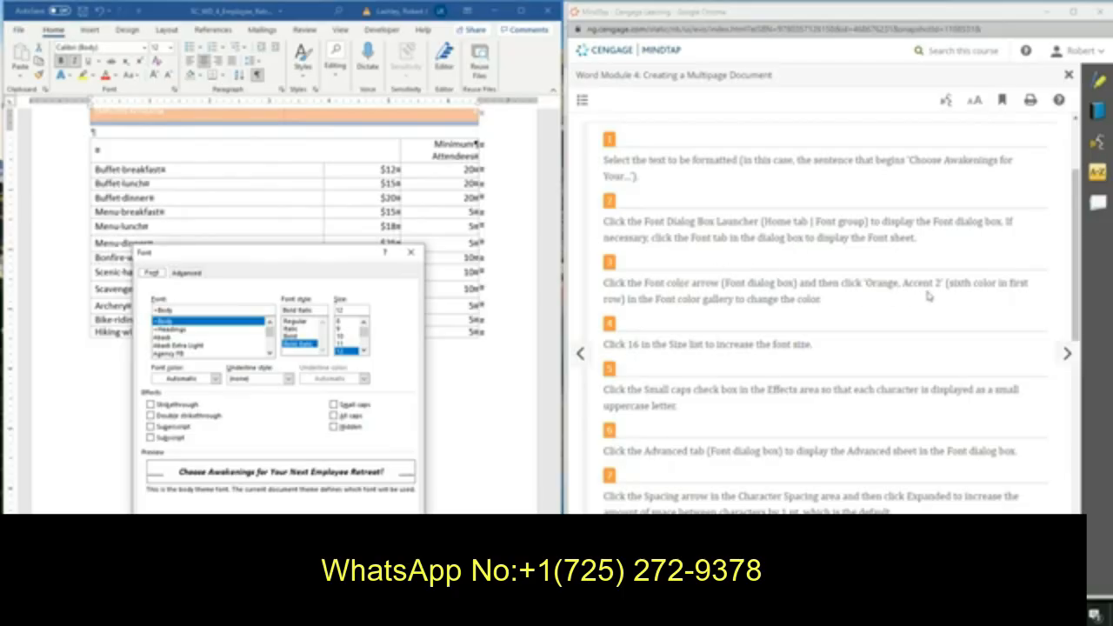
left_click(215, 379)
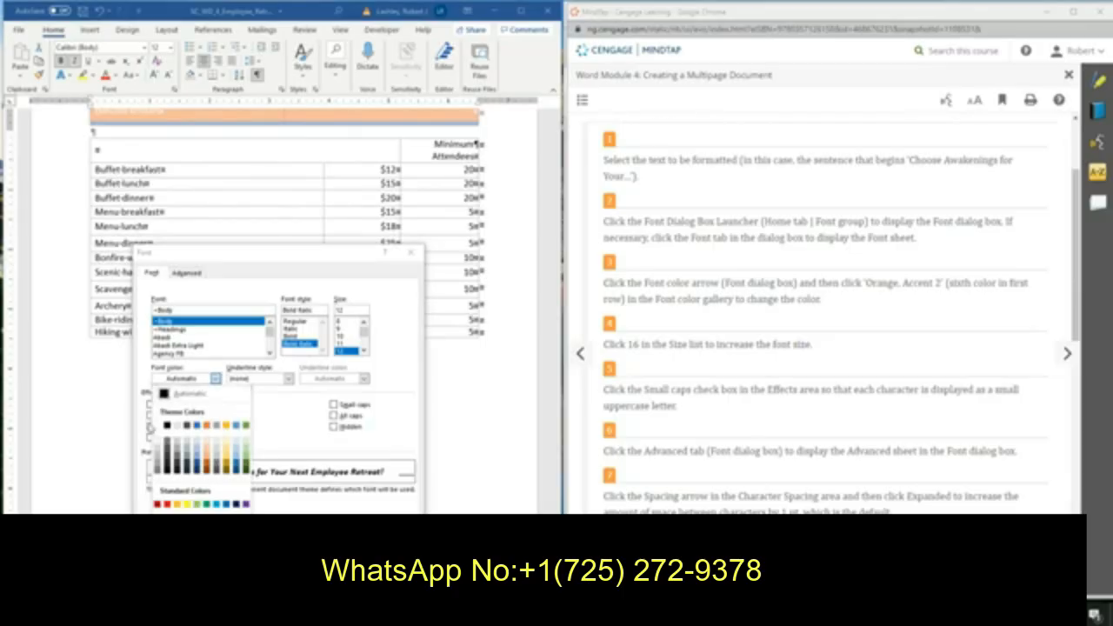
left_click(206, 426)
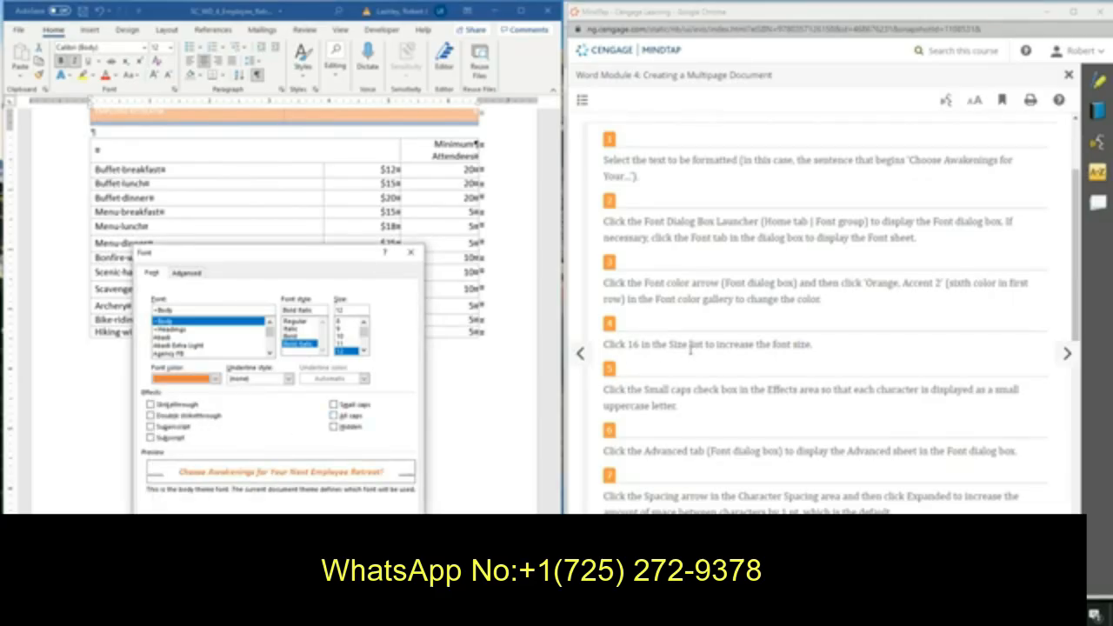
Set the closing line's font size to 16 and apply Small caps.
left_click(364, 350)
left_click(364, 351)
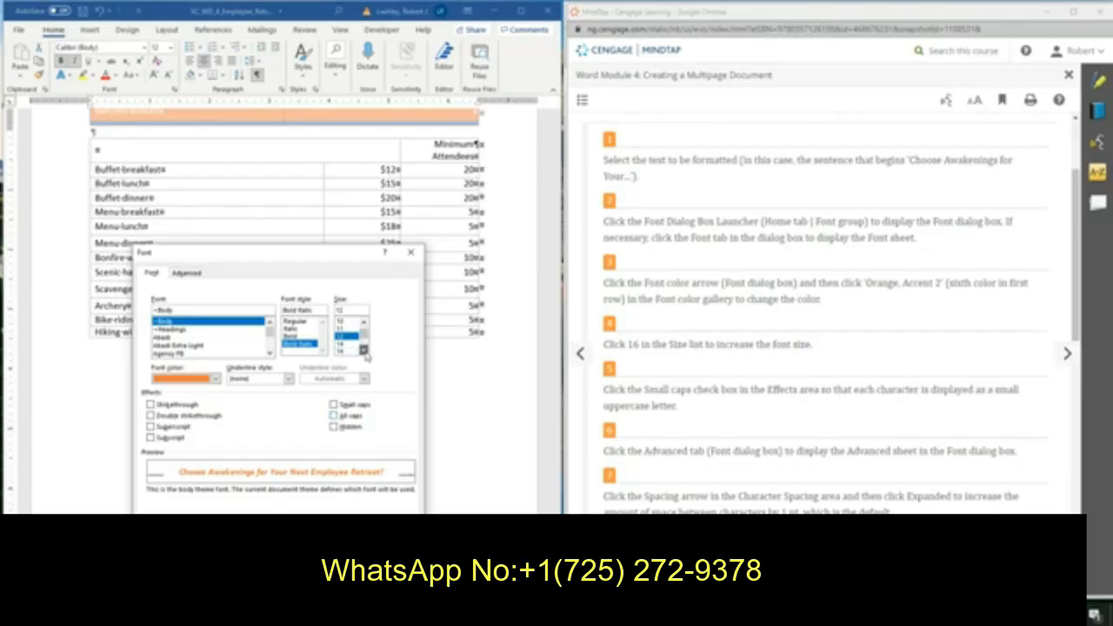
left_click(346, 350)
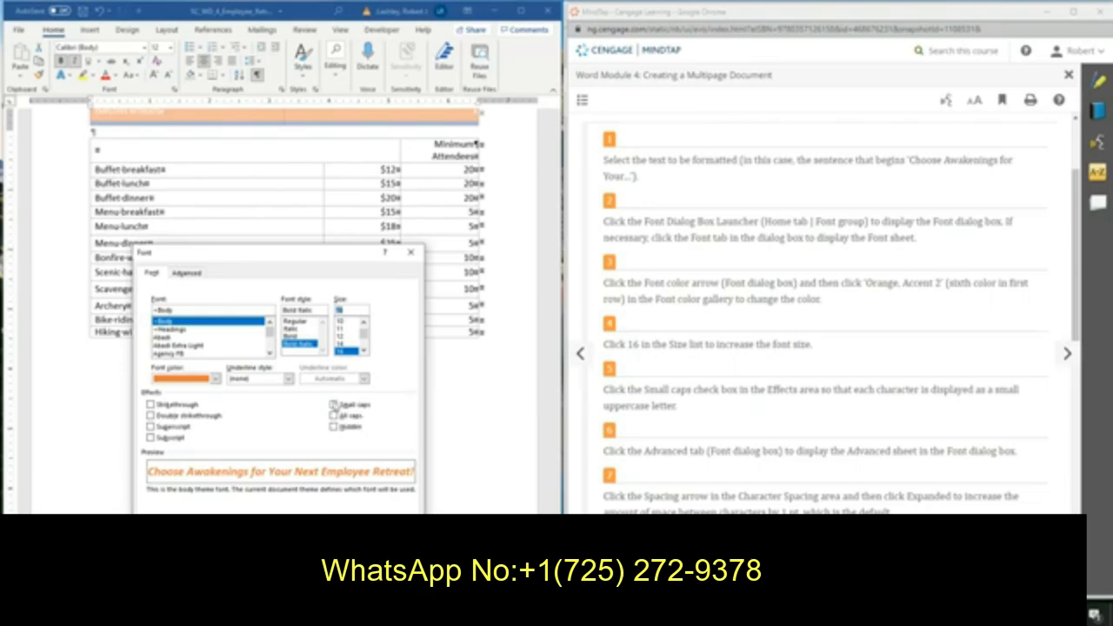
left_click(334, 404)
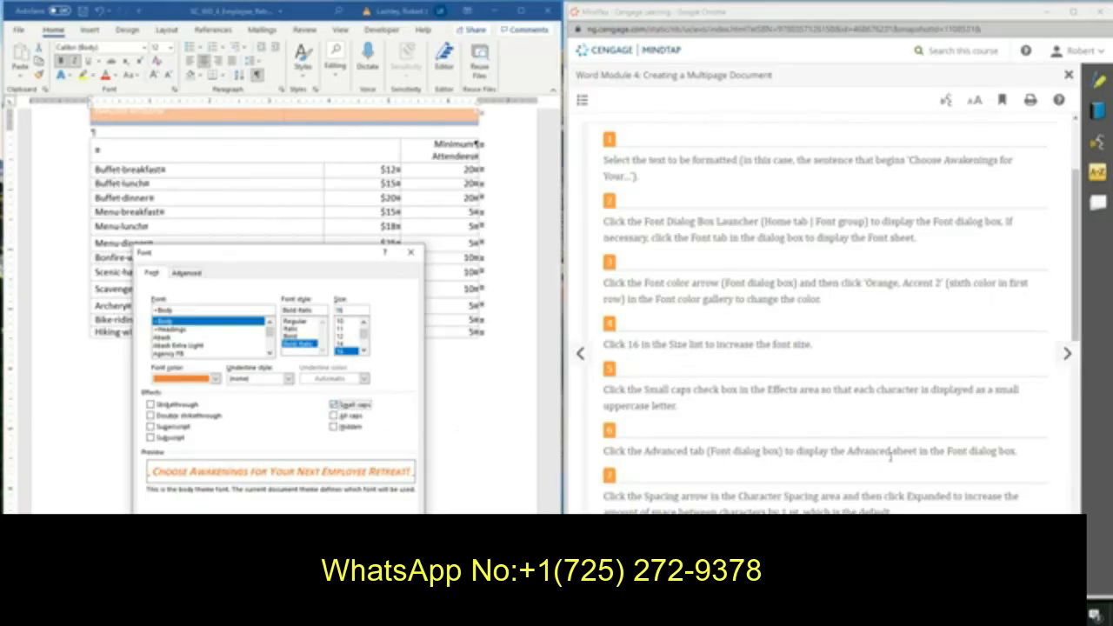
Expand the closing line's character spacing by 2 pt and apply the font changes.
scroll(901, 461, "down", 3)
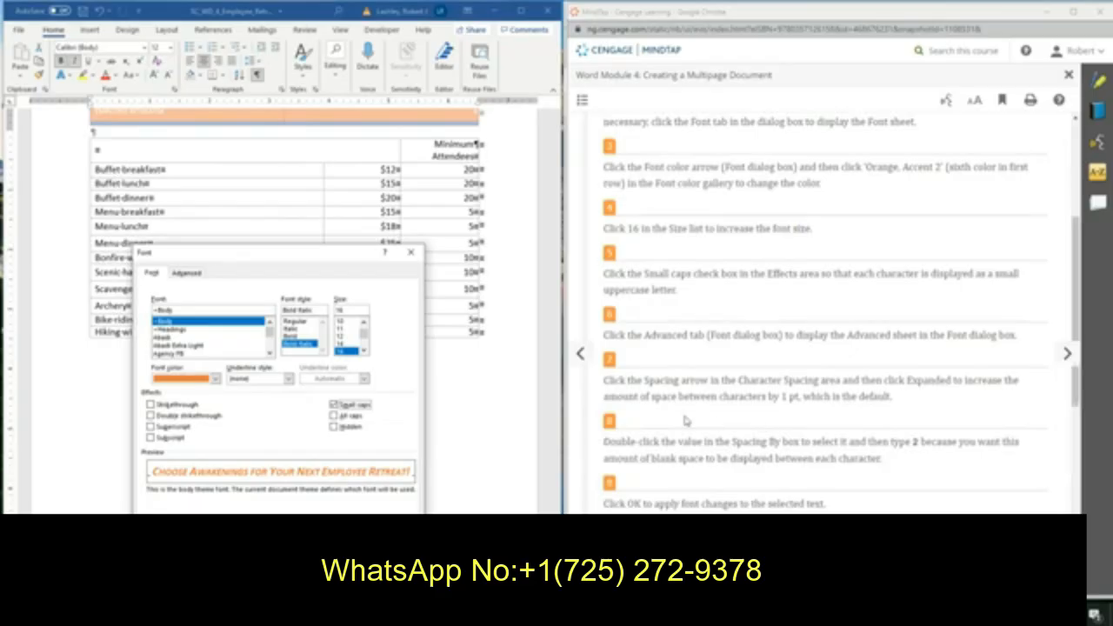
left_click(190, 273)
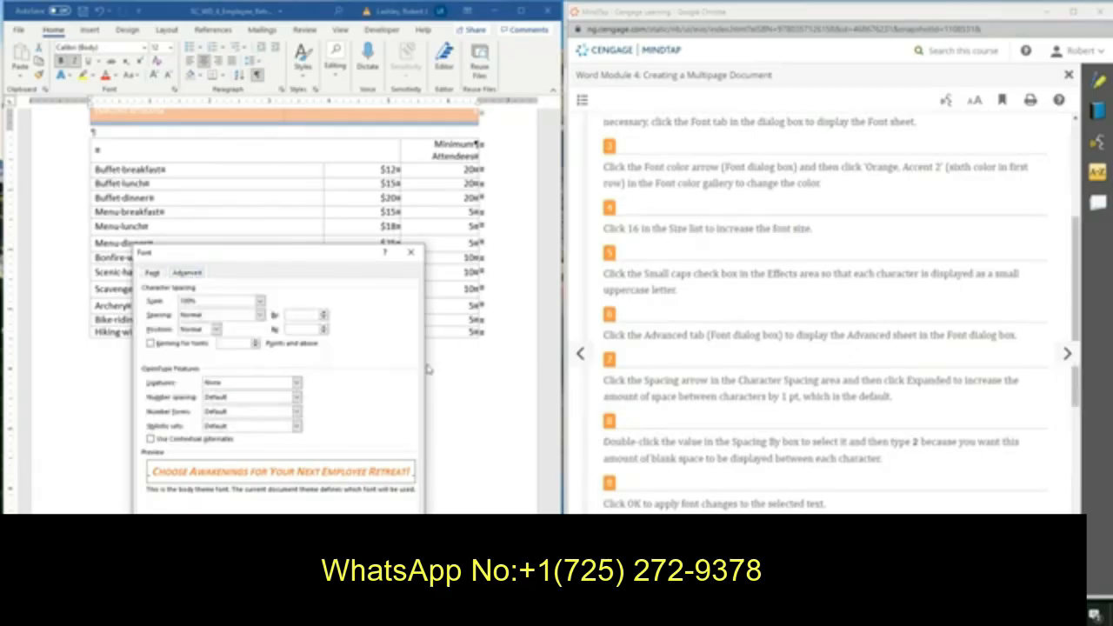
left_click(259, 314)
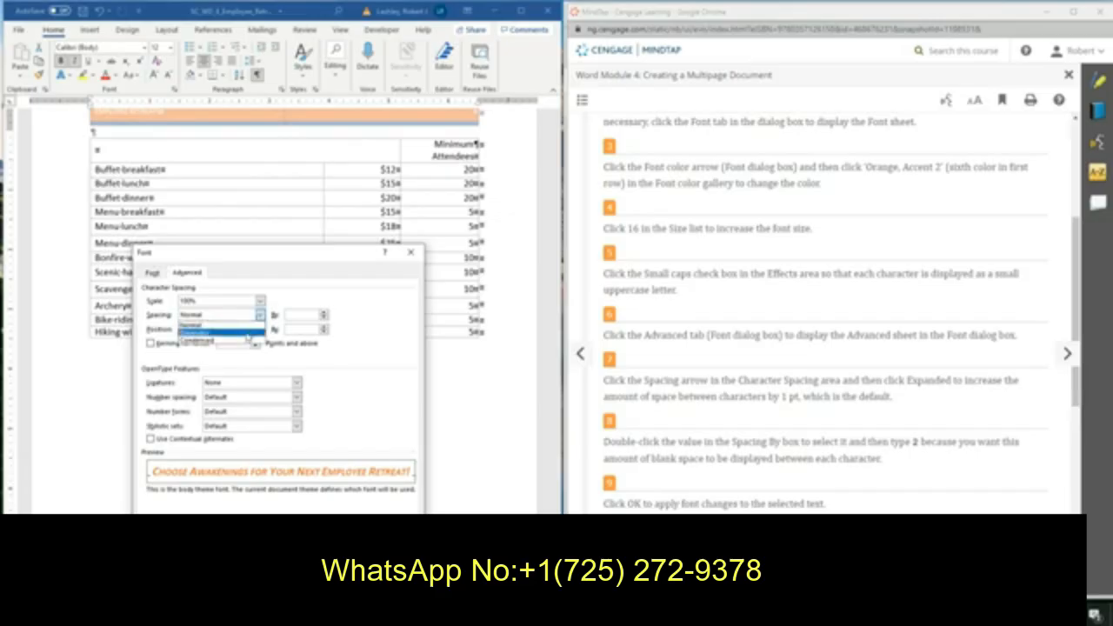
left_click(248, 337)
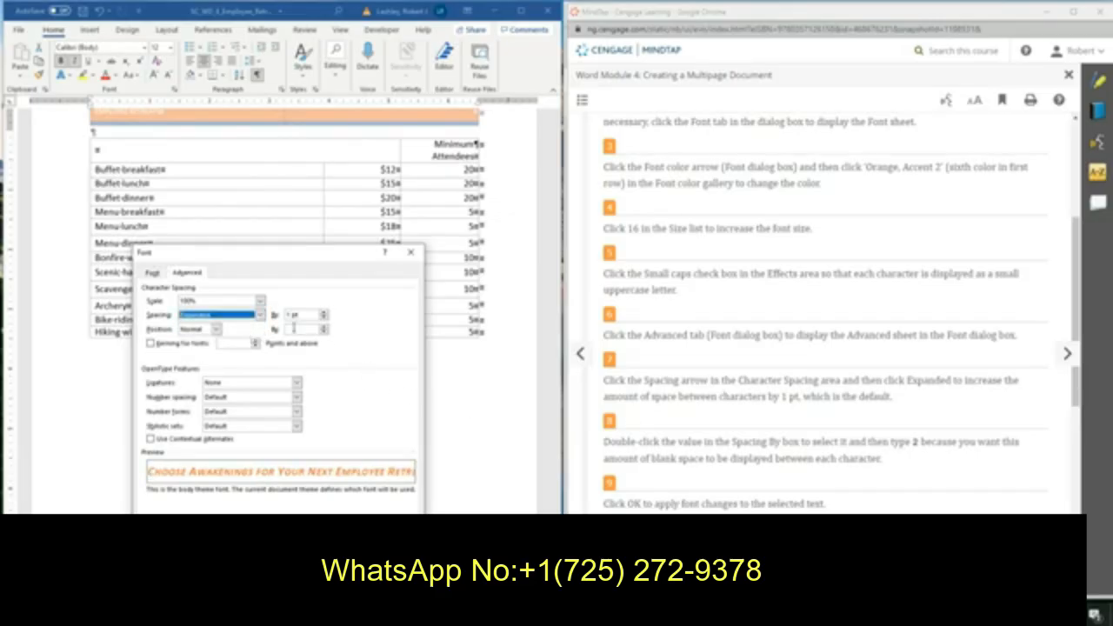
double_click(288, 315)
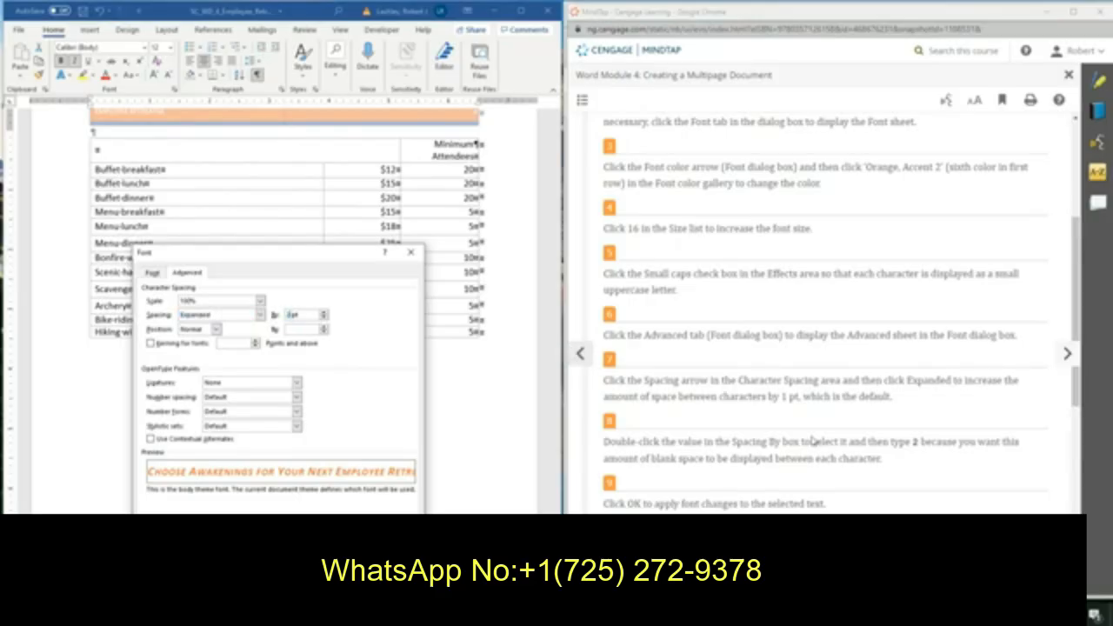
scroll(883, 454, "down", 1)
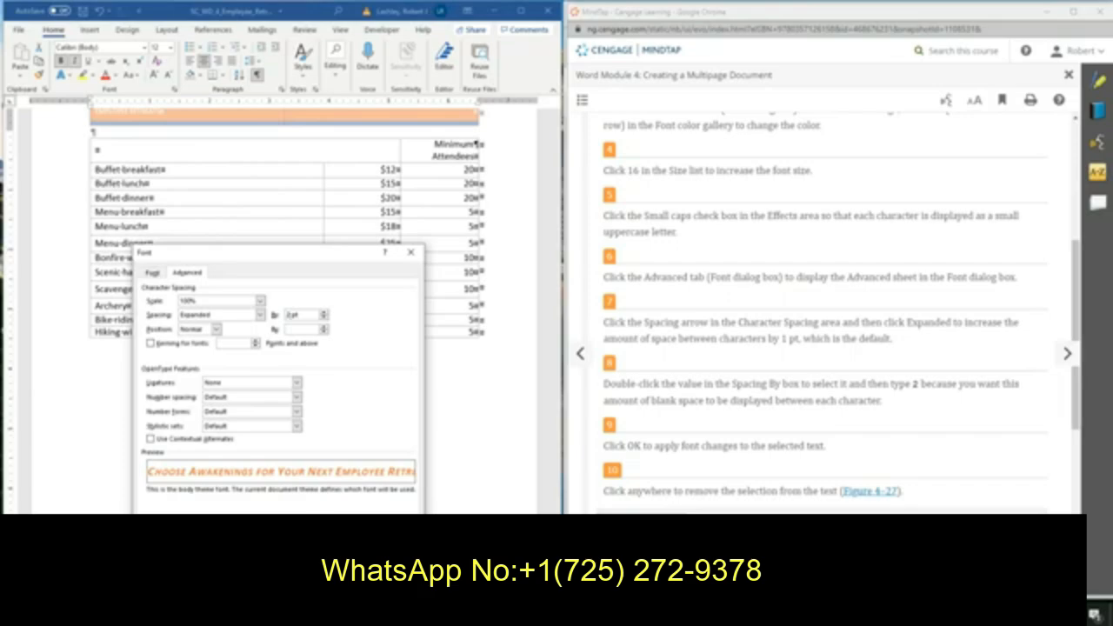
left_click(333, 548)
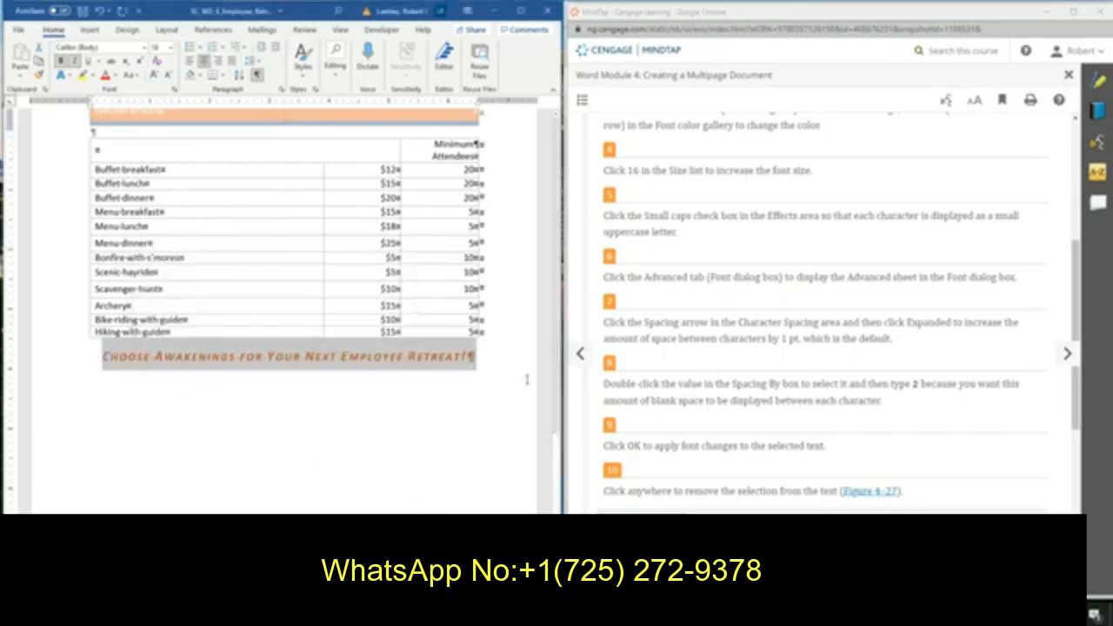
Save the sales proposal and advance the instructions to the Editing and Formatting Lists section.
scroll(793, 439, "down", 4)
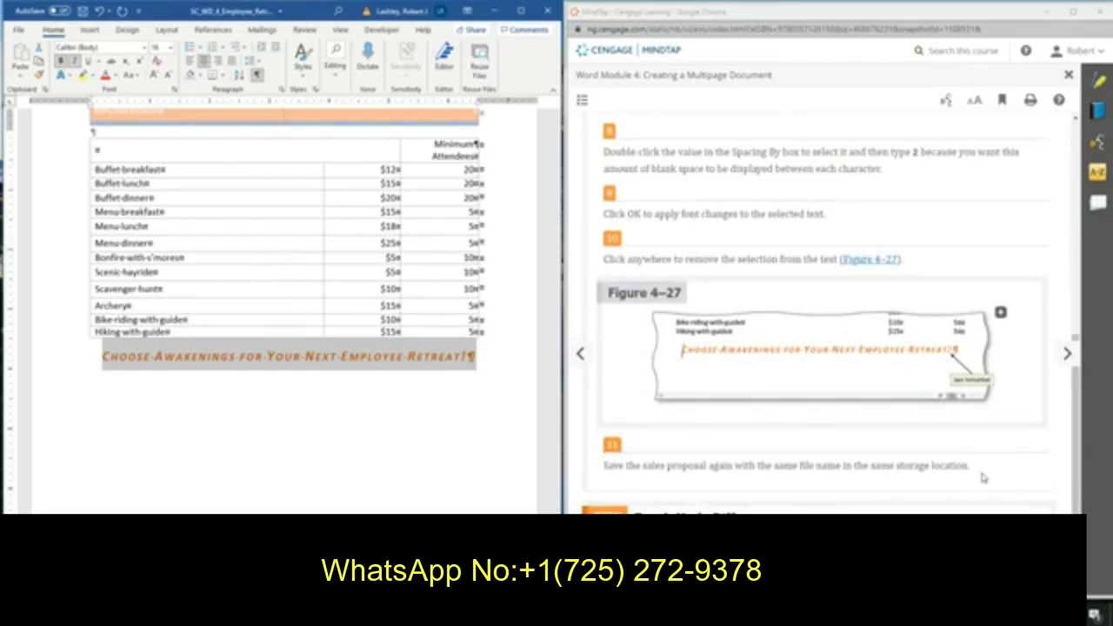
left_click(85, 10)
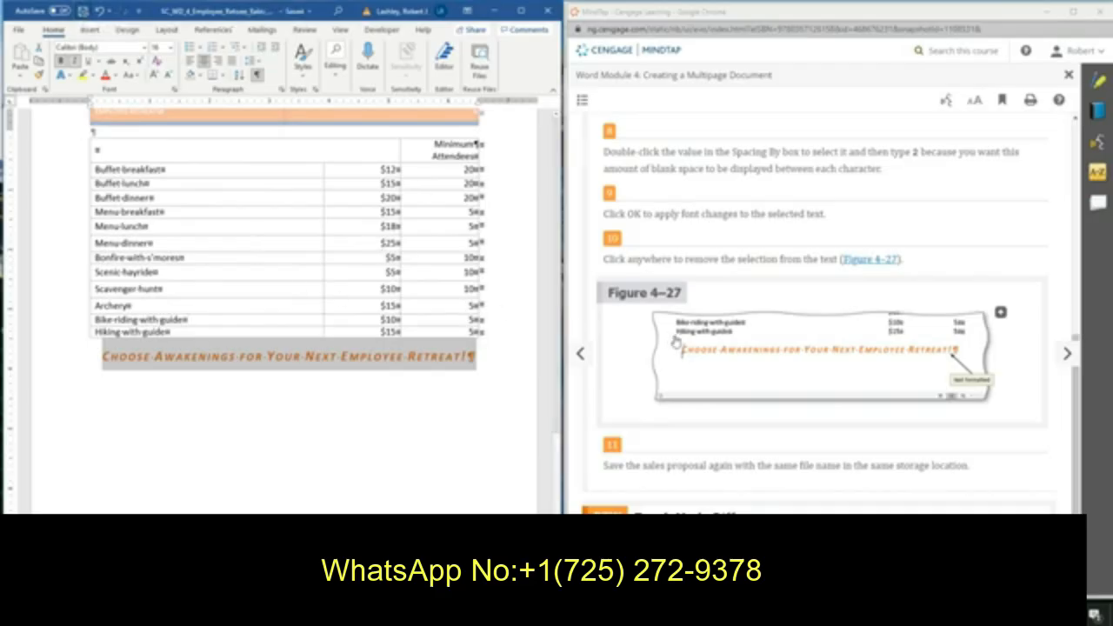
scroll(777, 364, "down", 2)
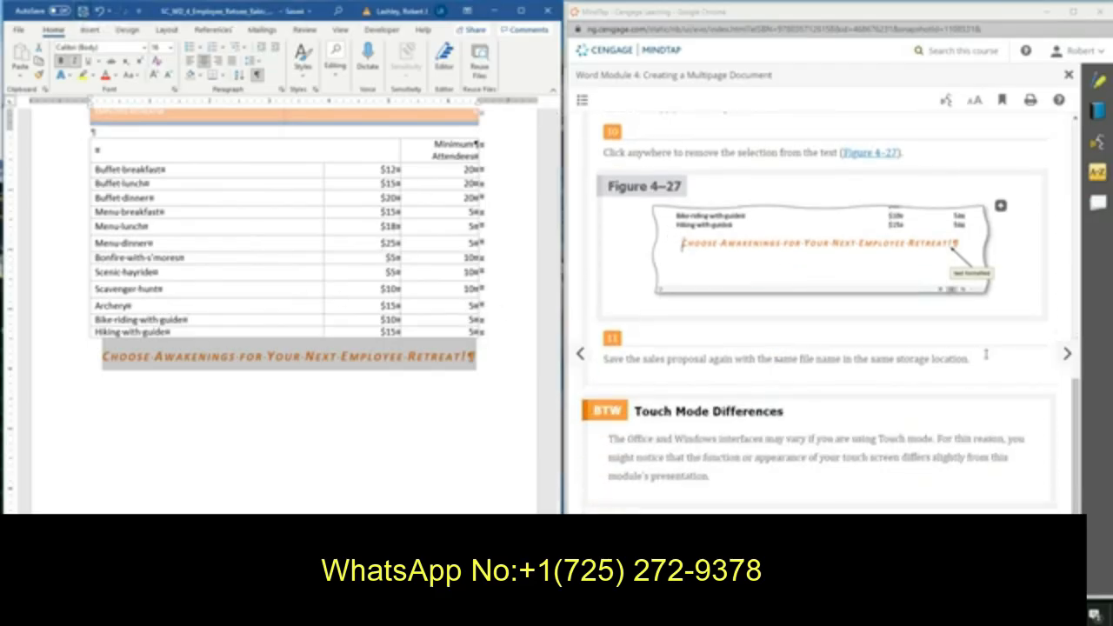
left_click(1067, 356)
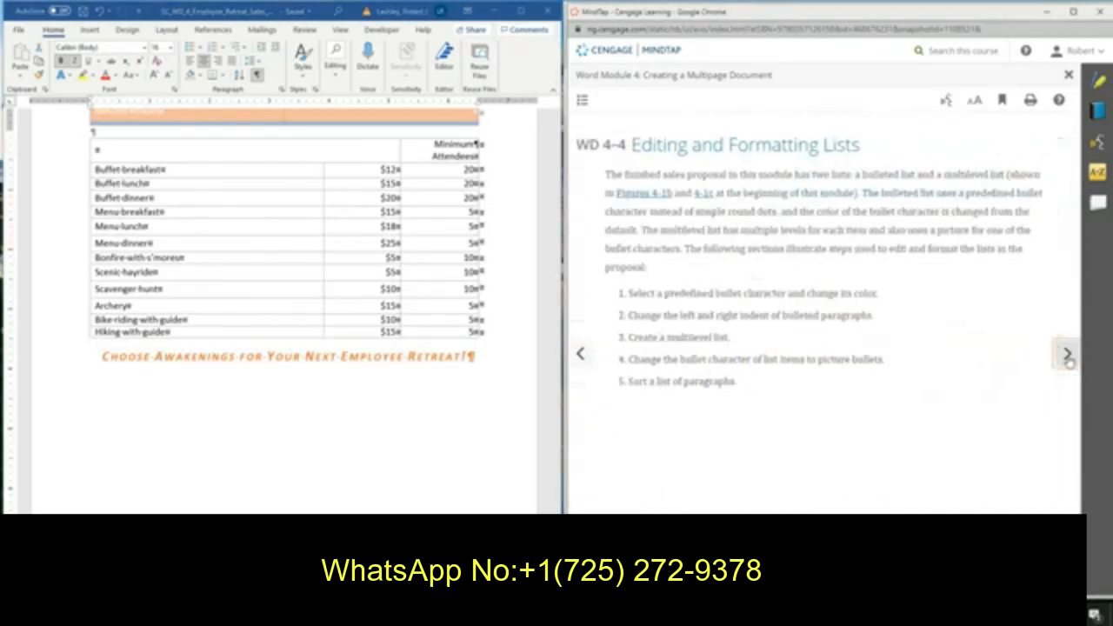
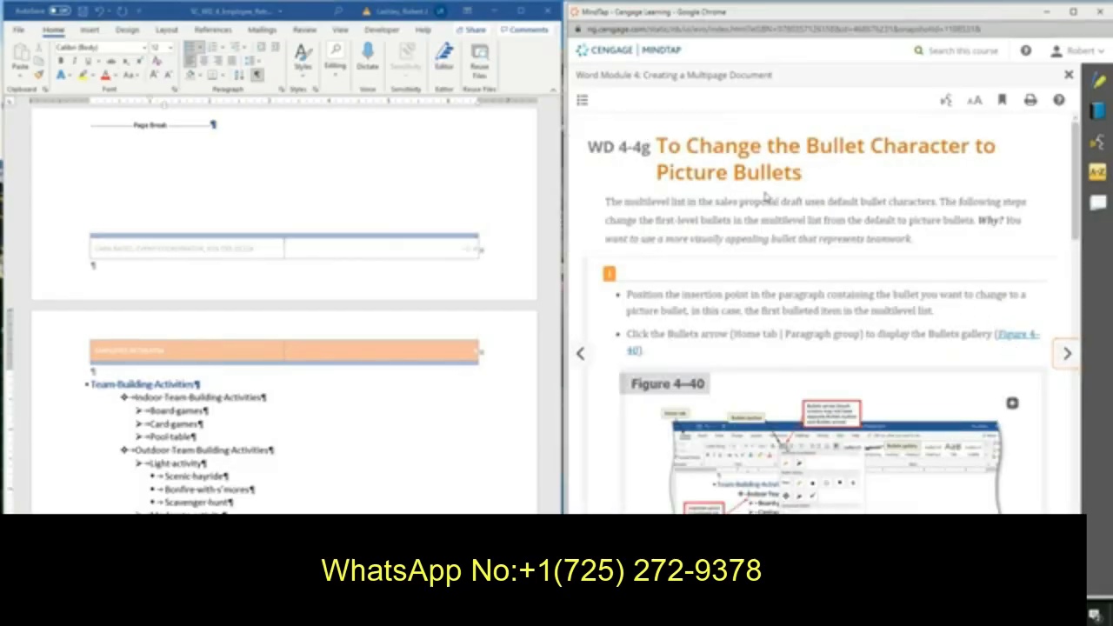
Place the insertion point in the first-level 'Indoor Team-Building Activities' item and start defining a new bullet.
scroll(765, 196, "down", 3)
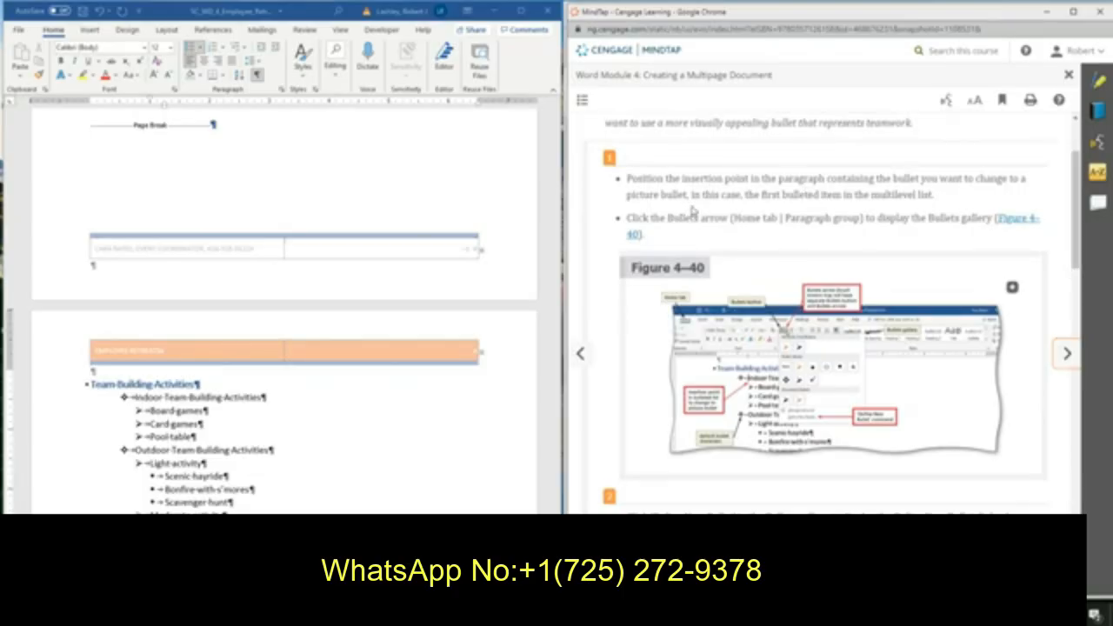
left_click(127, 399)
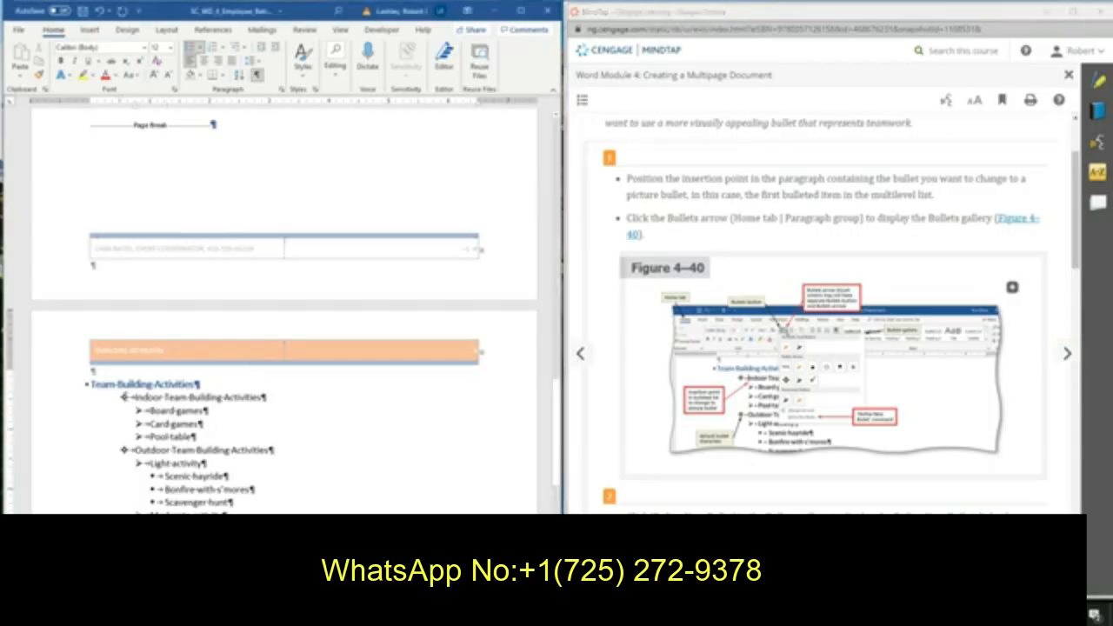
left_click(124, 397)
left_click(137, 397)
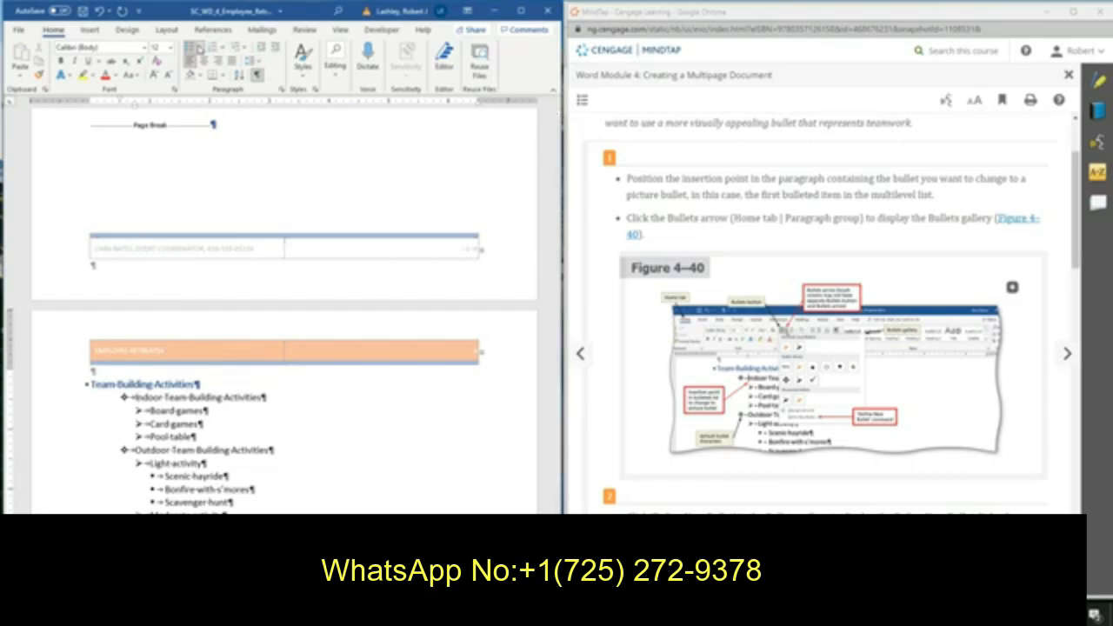
scroll(869, 190, "down", 3)
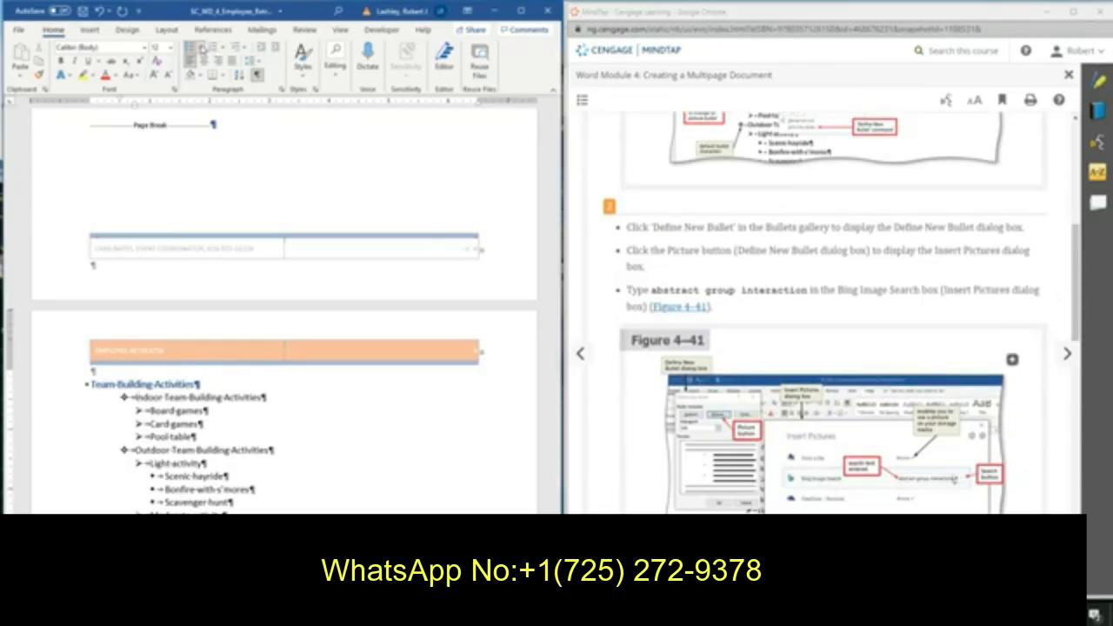
left_click(200, 48)
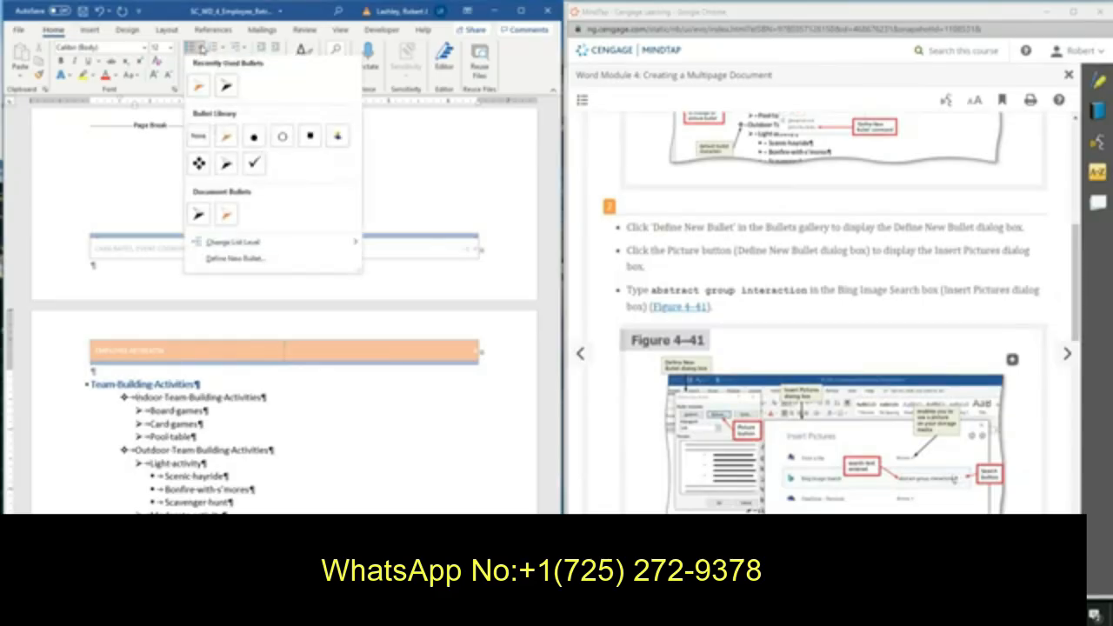
left_click(244, 260)
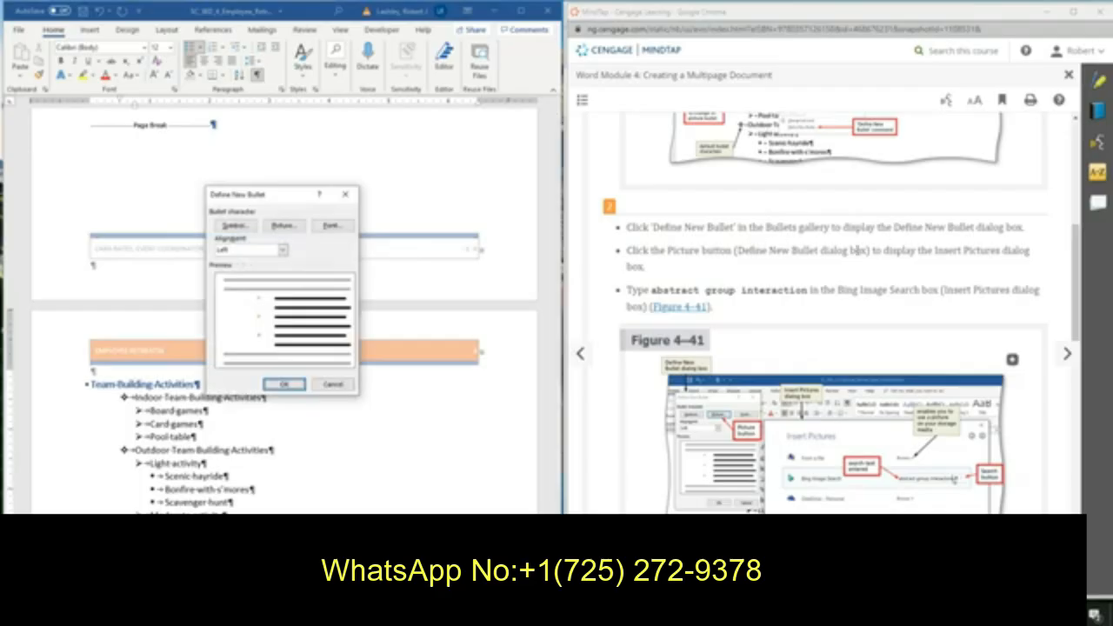
Try searching Bing images for 'abstract group interaction' as the new bullet picture.
scroll(854, 252, "down", 1)
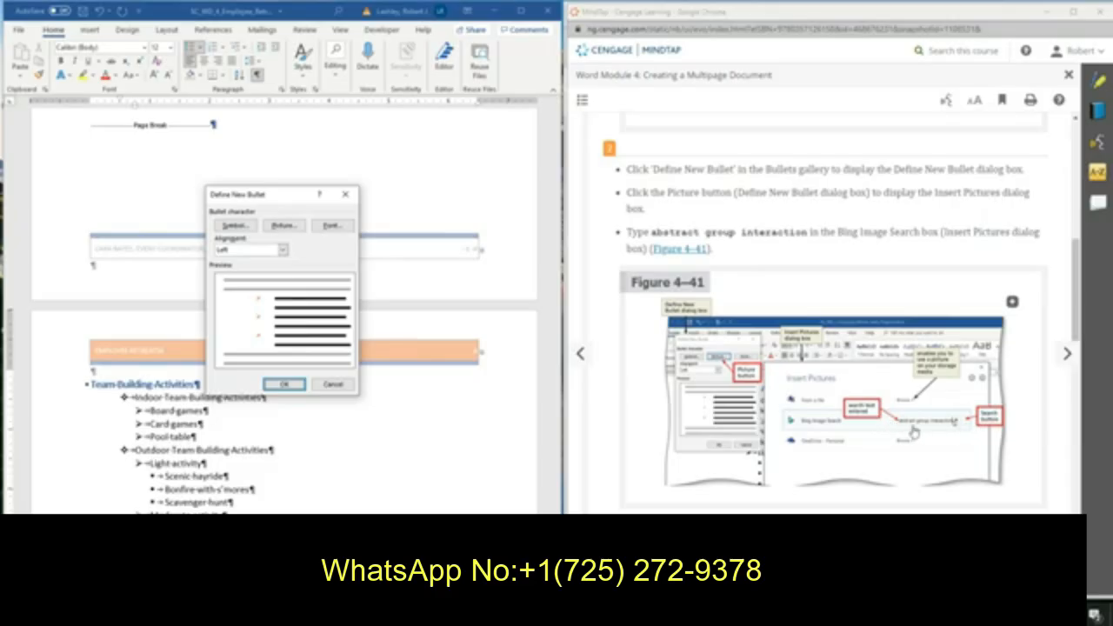
left_click(279, 228)
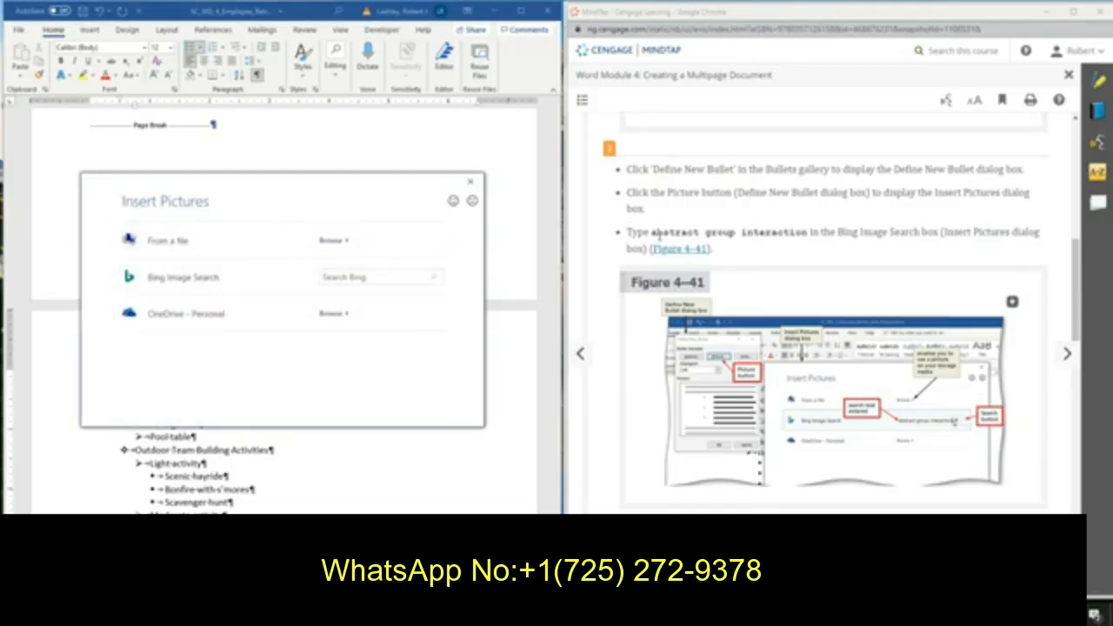
left_click_drag(652, 232, 811, 232)
key("ctrl+c")
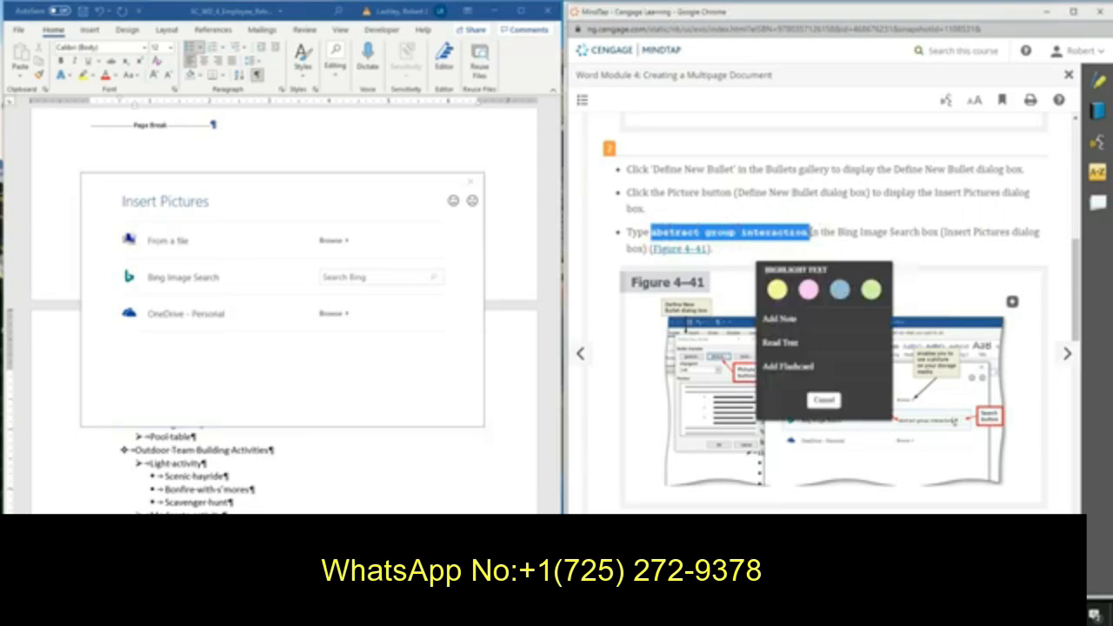
left_click(348, 278)
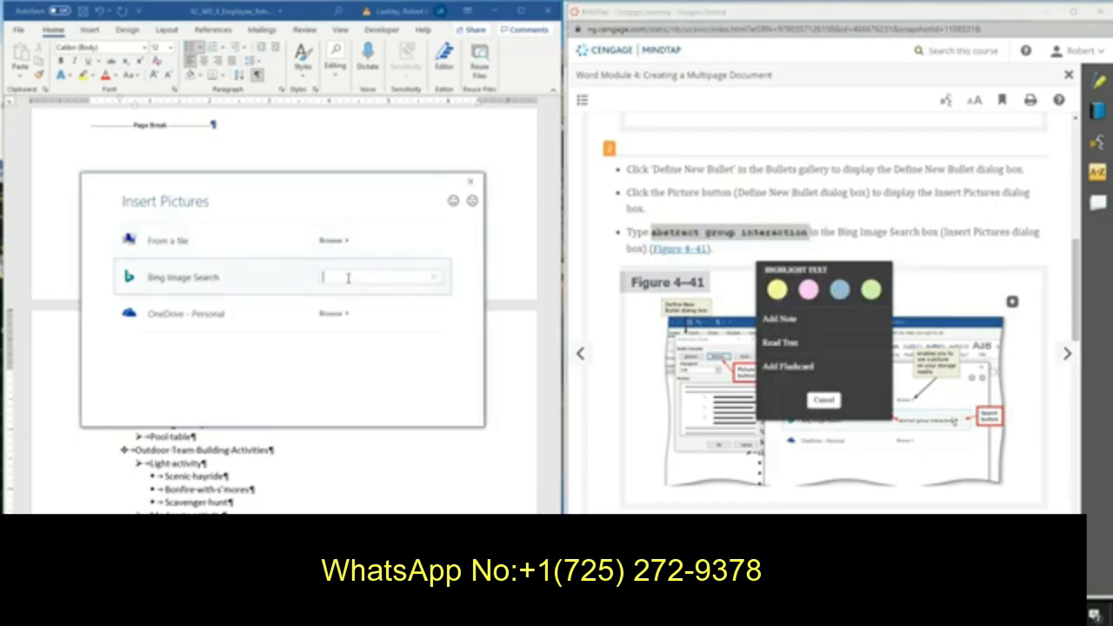
key("ctrl+v")
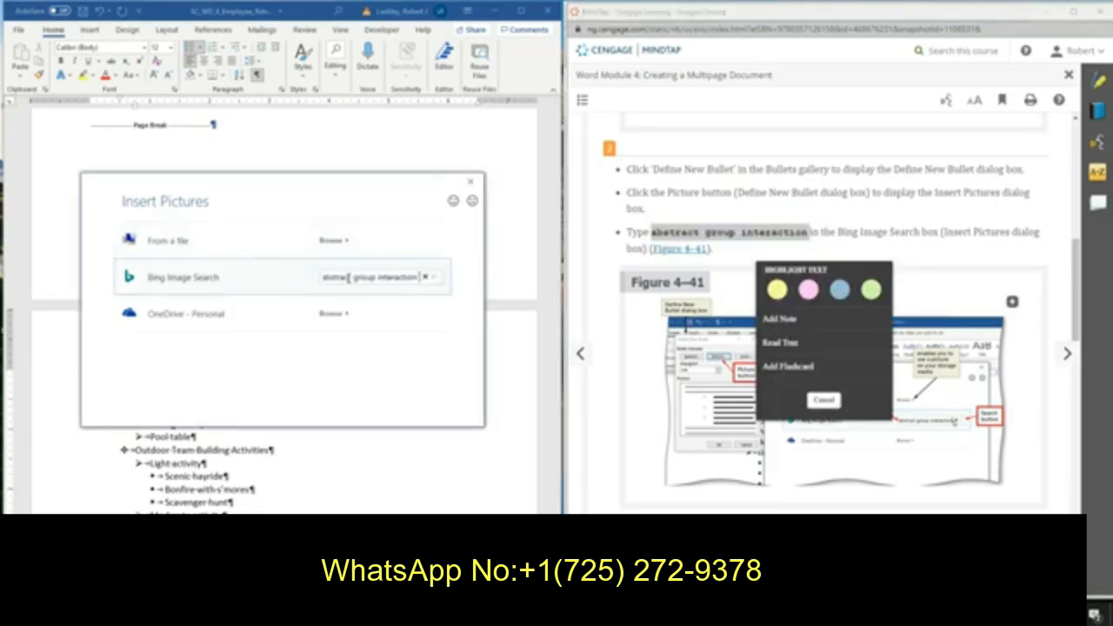
left_click(436, 282)
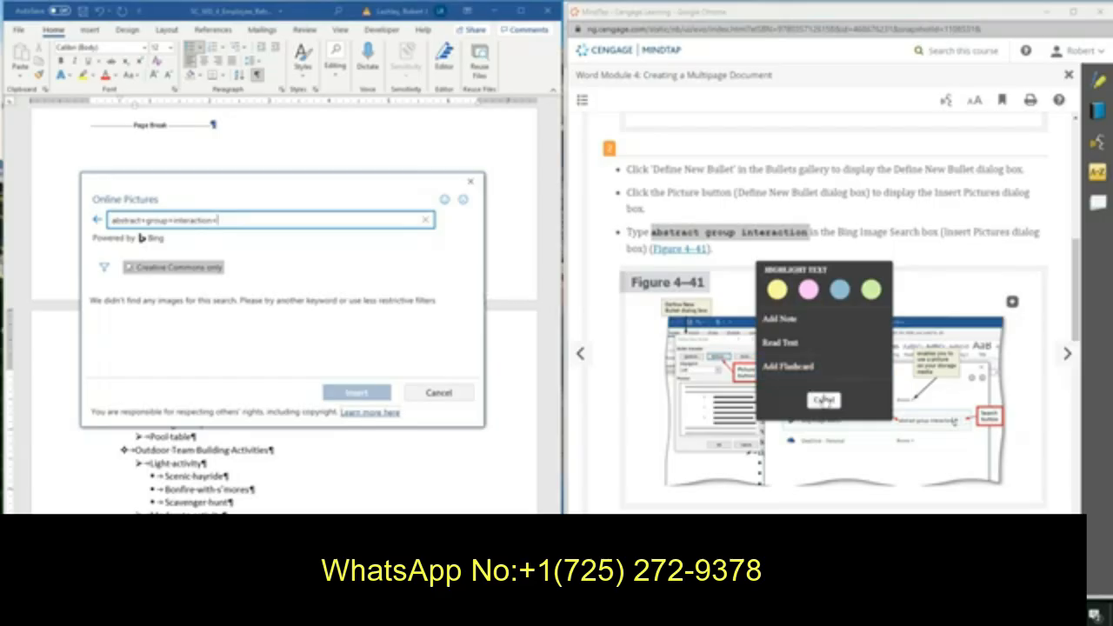
left_click(823, 400)
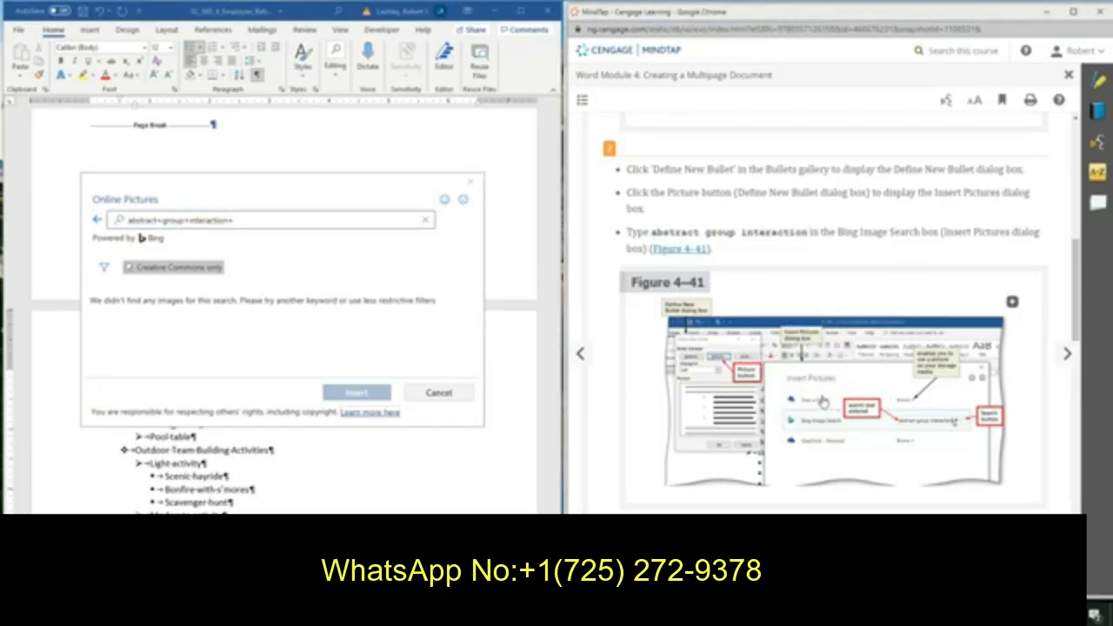
left_click(299, 219)
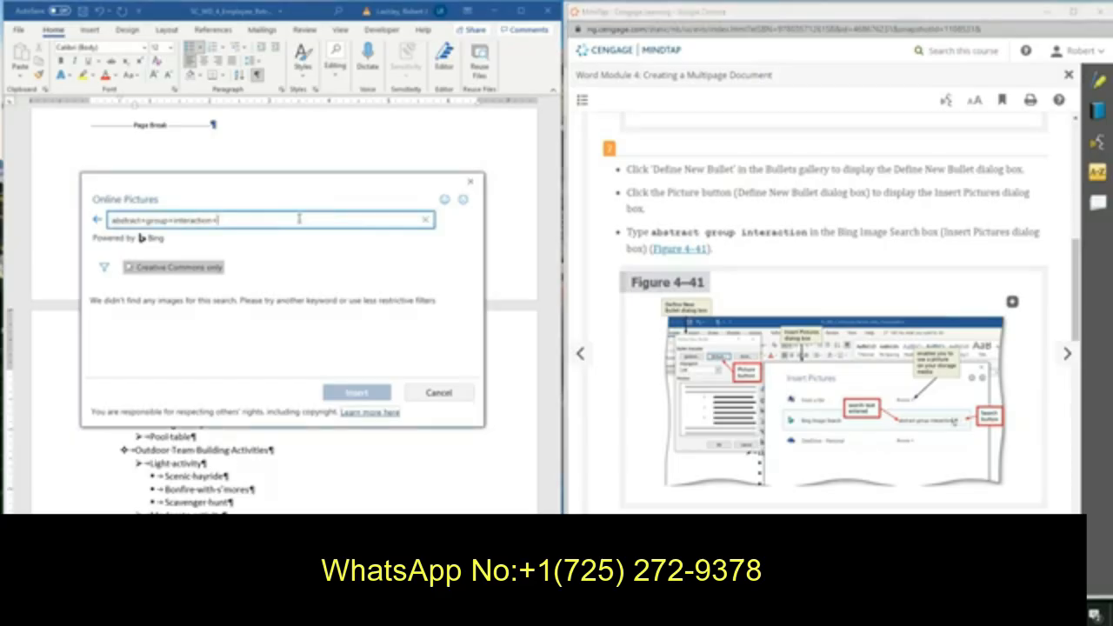
key("Return")
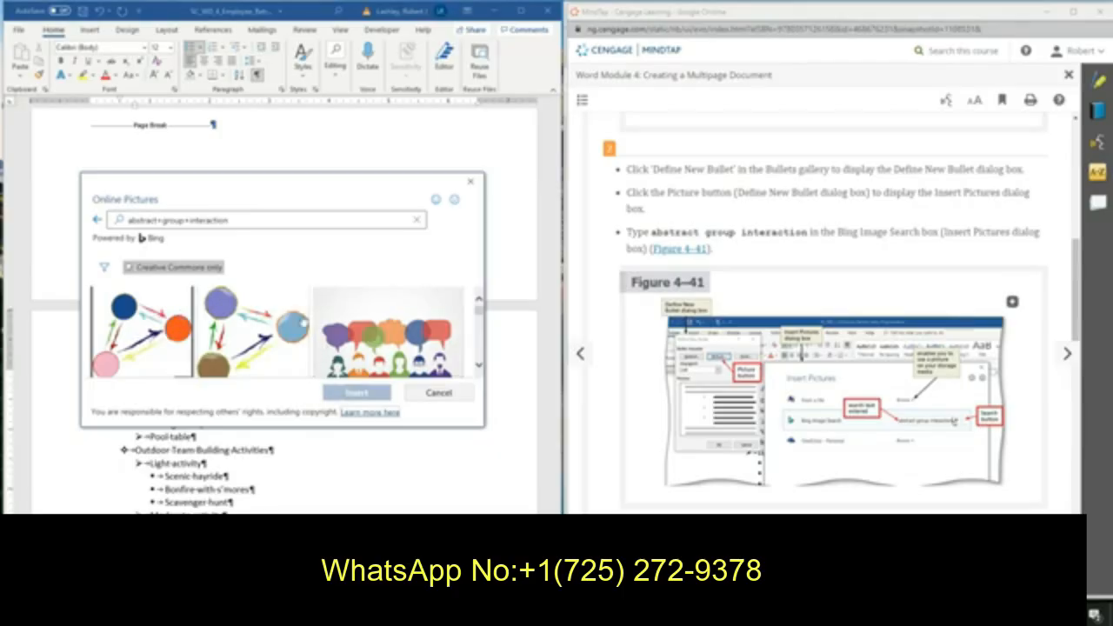
left_click(100, 223)
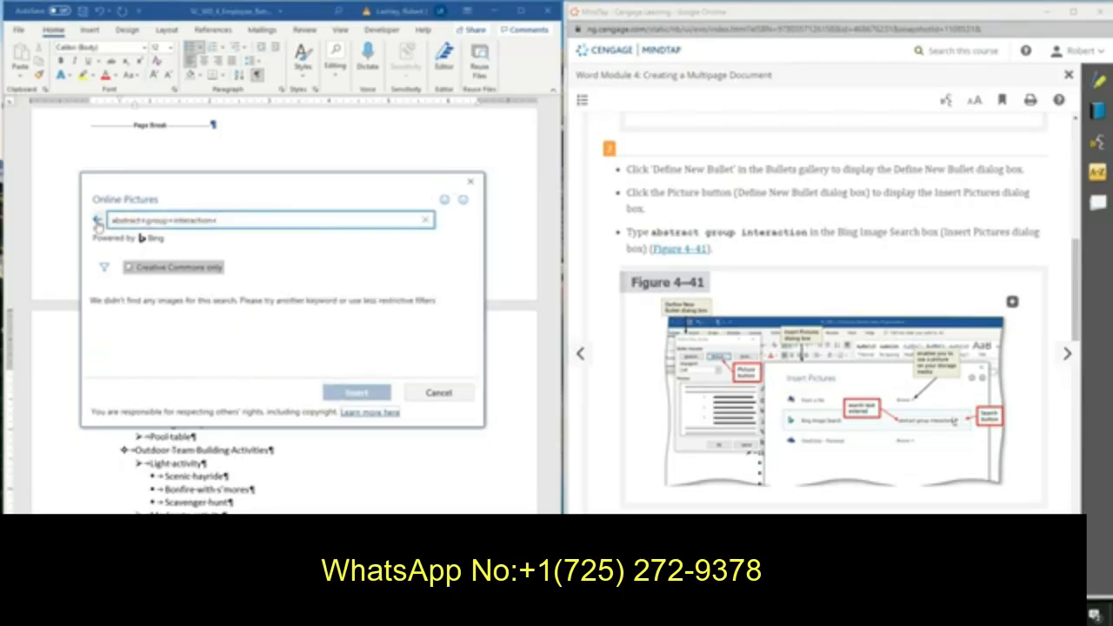
left_click(470, 181)
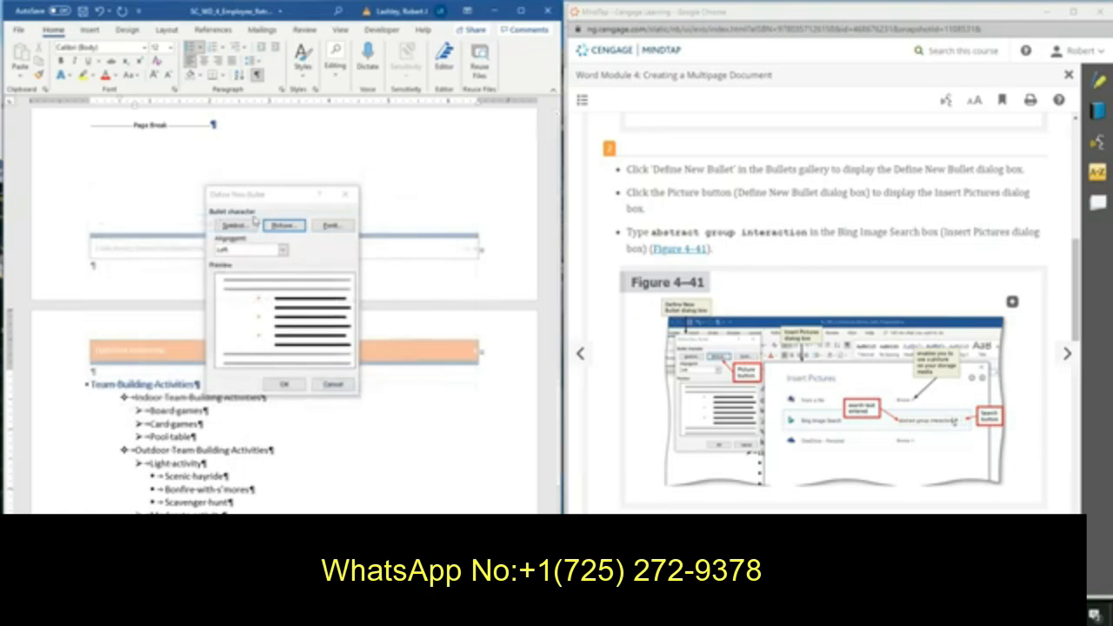
Pick Support_WD_4_AbstractGroupInteraction from Downloads as the bullet picture and apply it to the first-level list items.
left_click(284, 226)
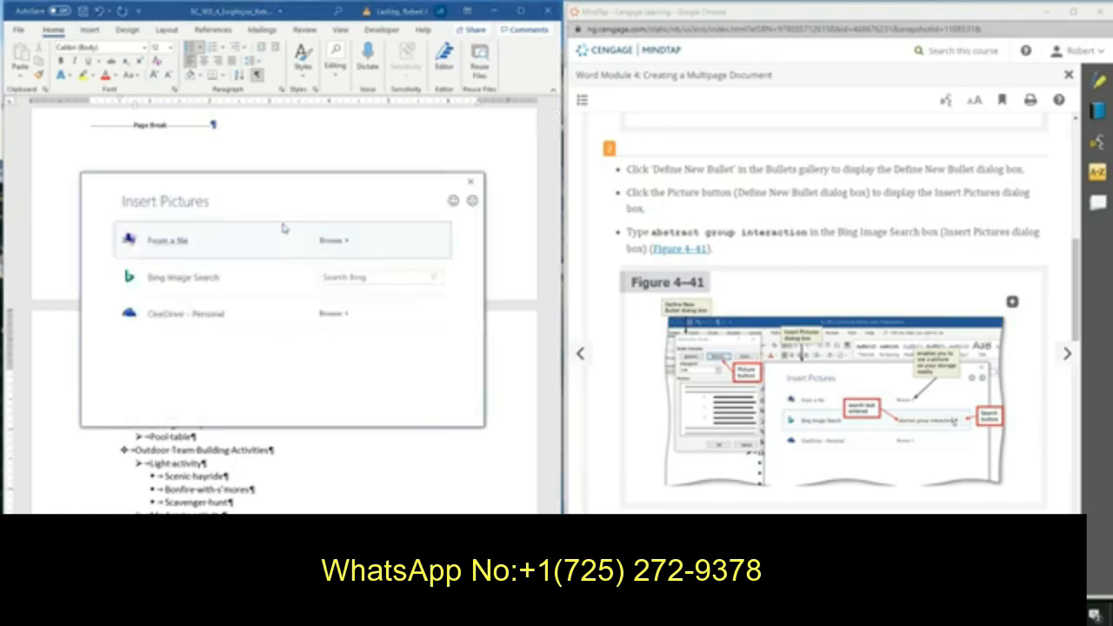
left_click(333, 244)
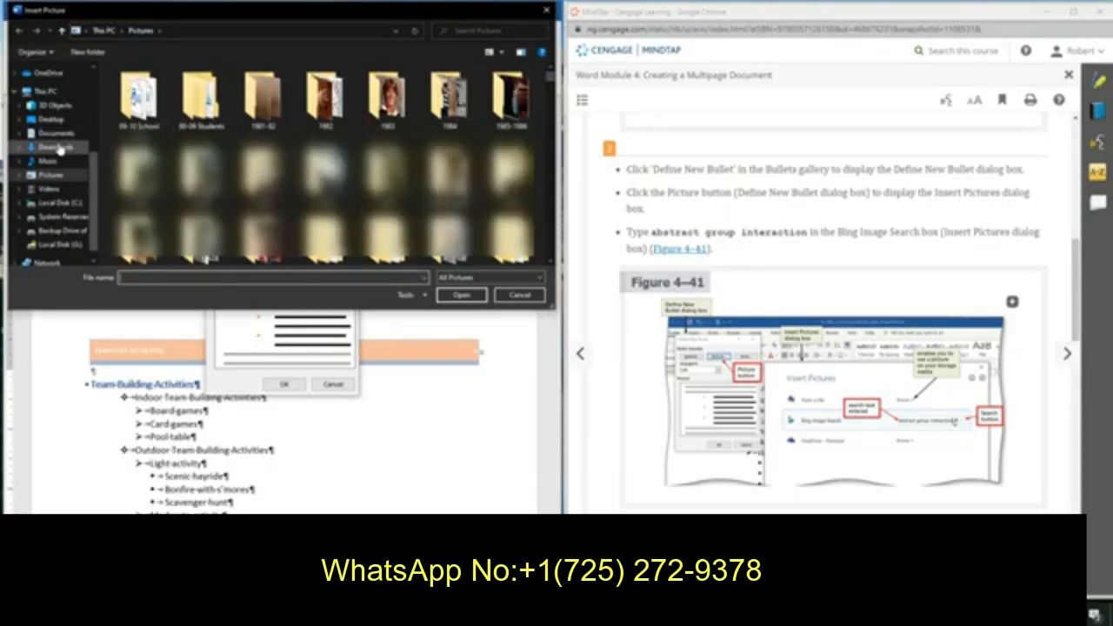
left_click(57, 148)
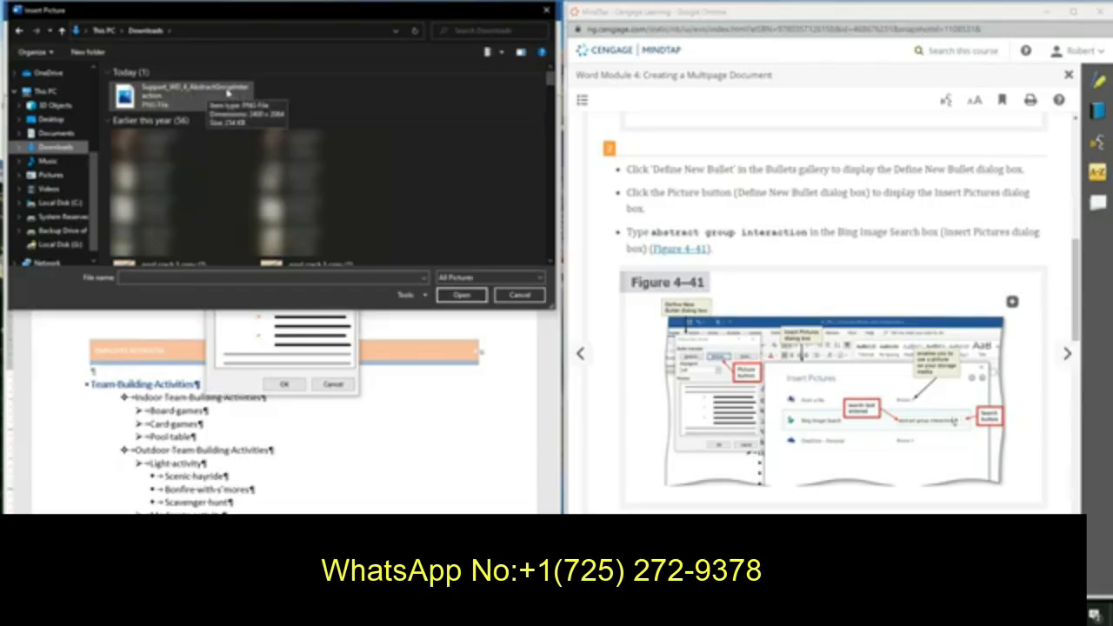
left_click(216, 95)
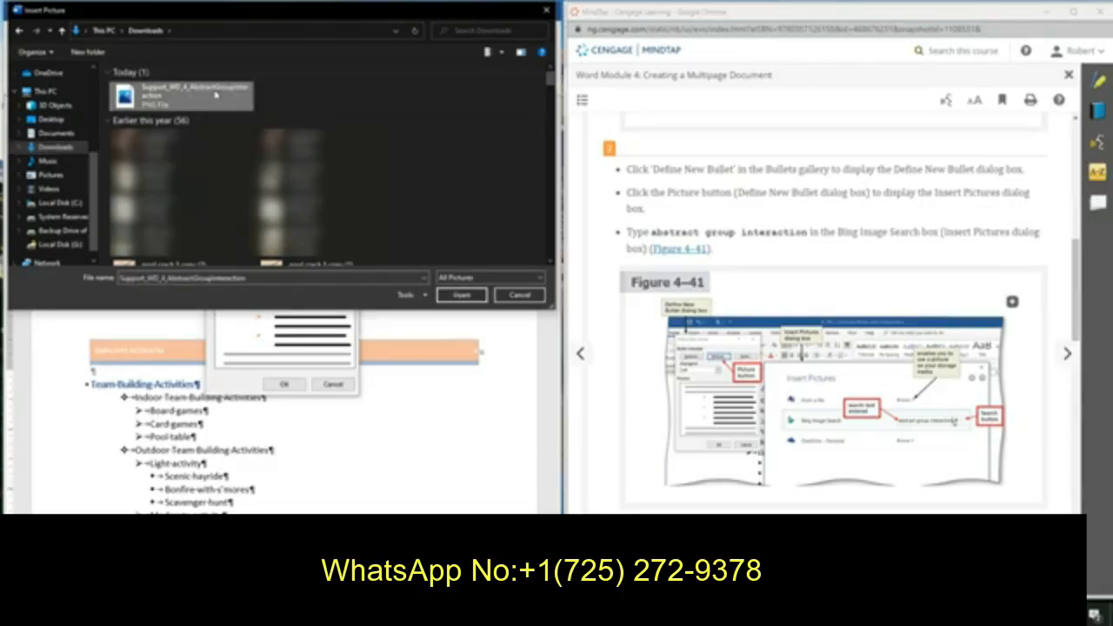
left_click(461, 295)
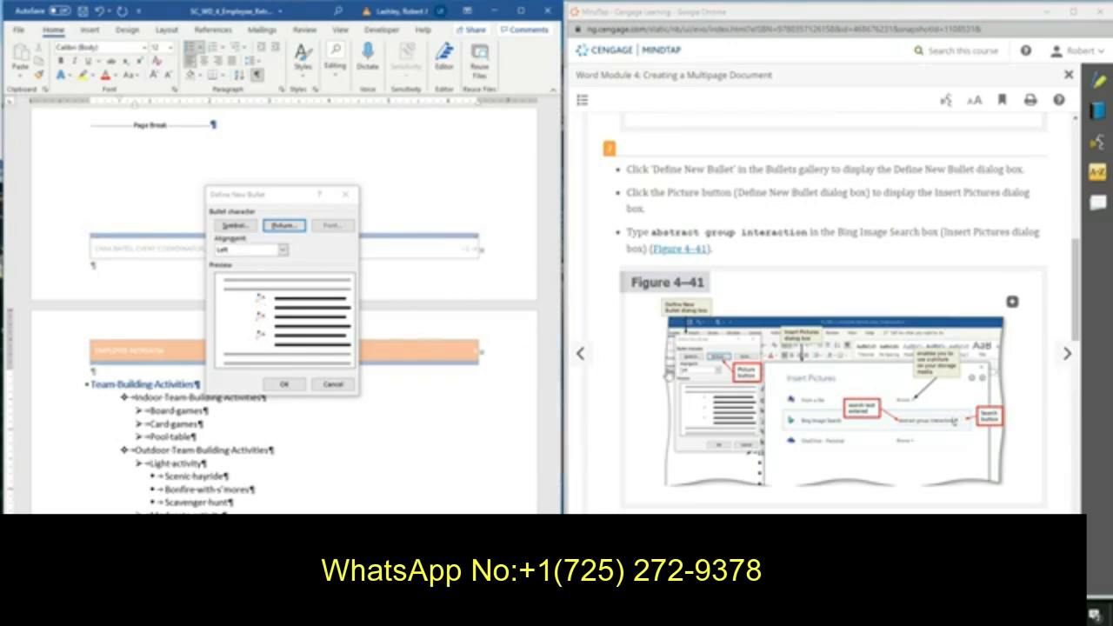
scroll(834, 383, "down", 5)
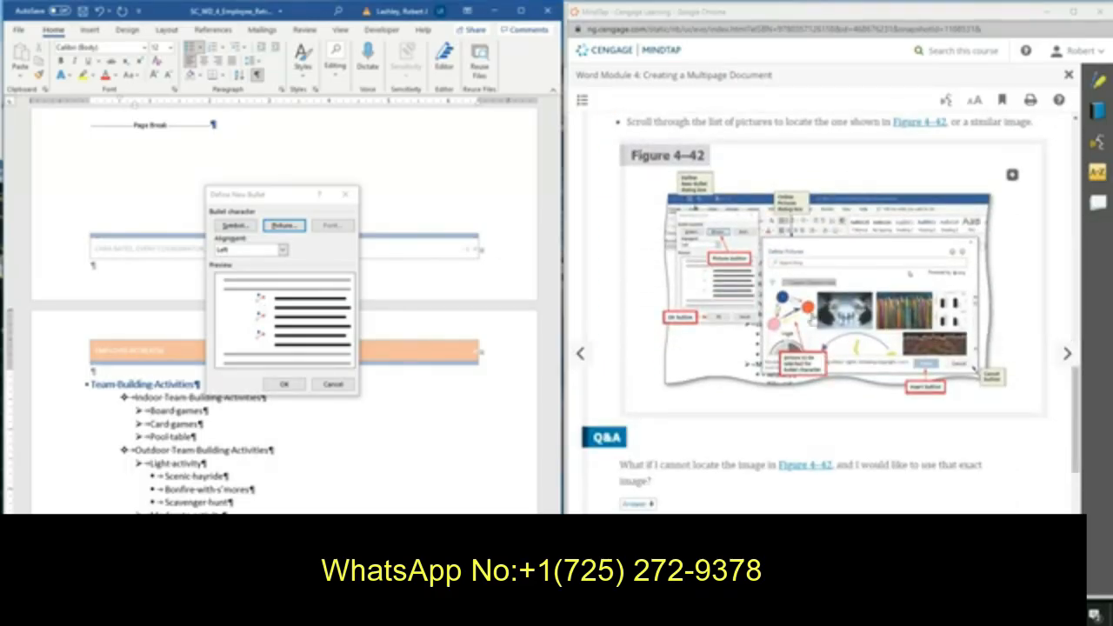
scroll(814, 339, "down", 3)
scroll(814, 339, "down", 3)
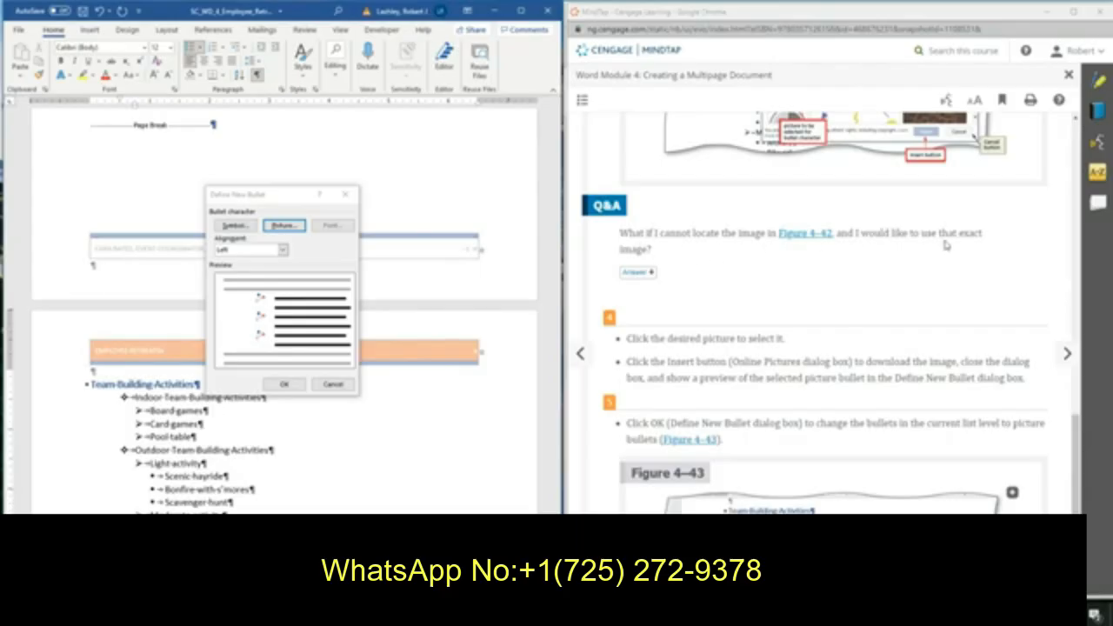
left_click(640, 273)
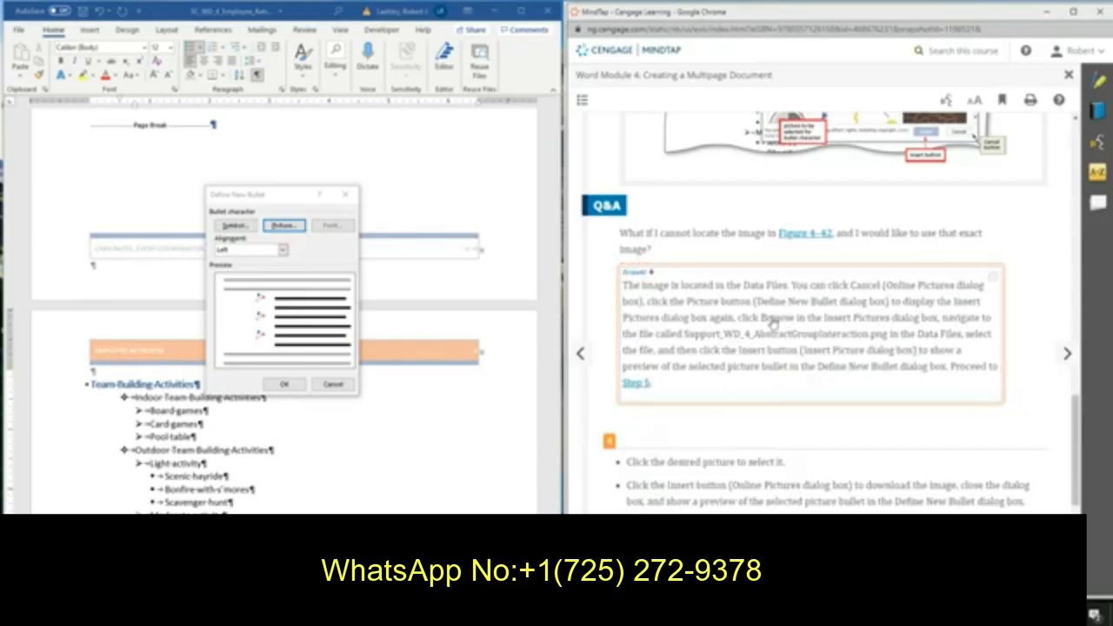
scroll(711, 357, "down", 3)
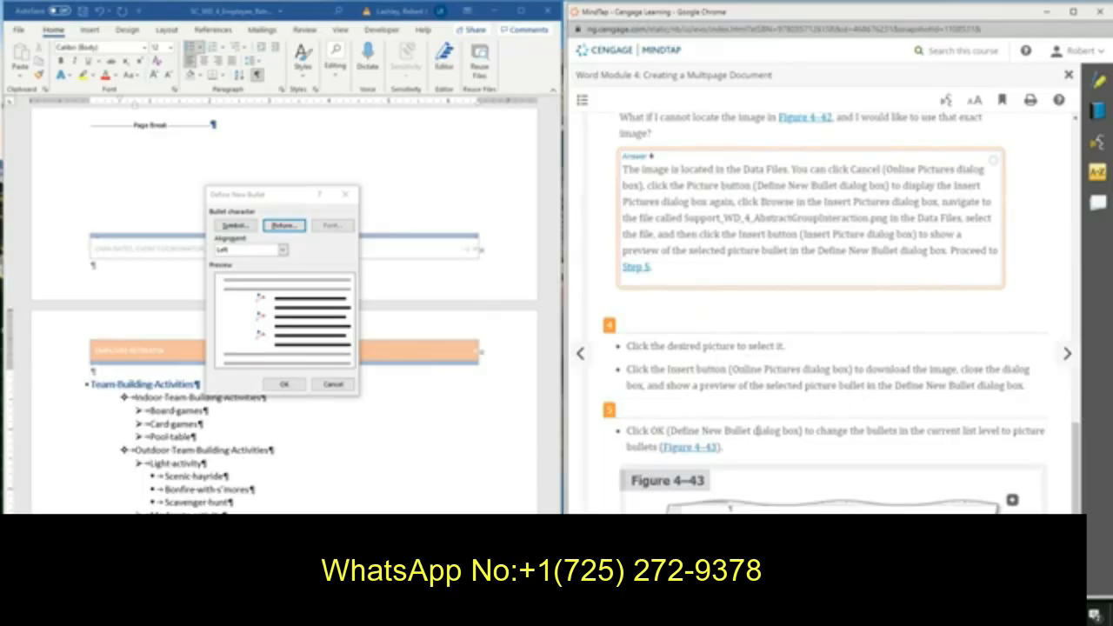
scroll(776, 431, "down", 4)
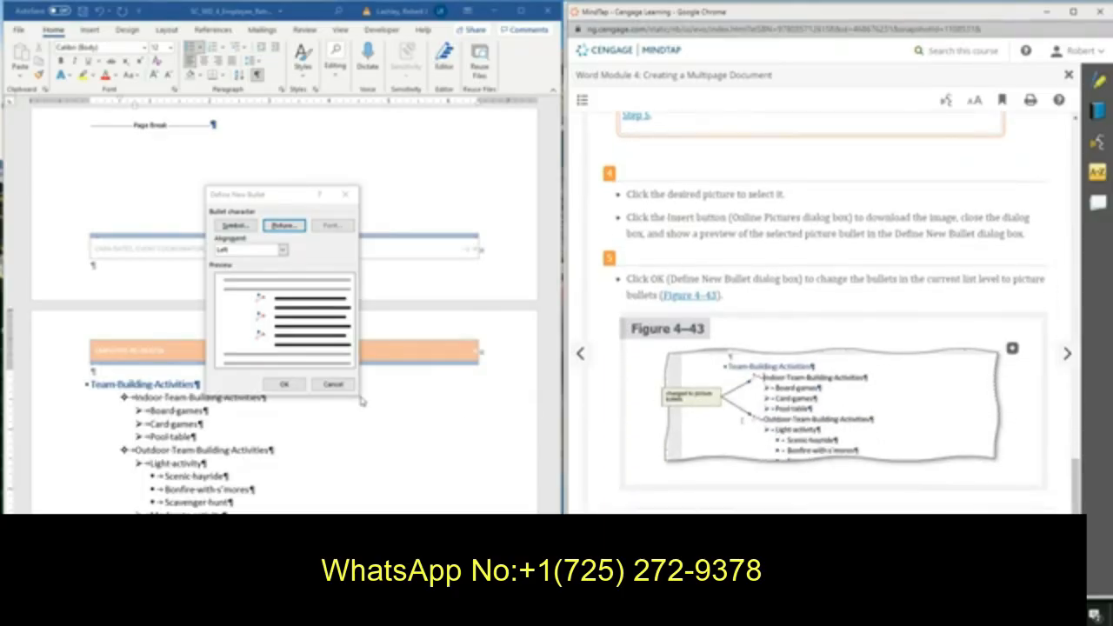
left_click(284, 385)
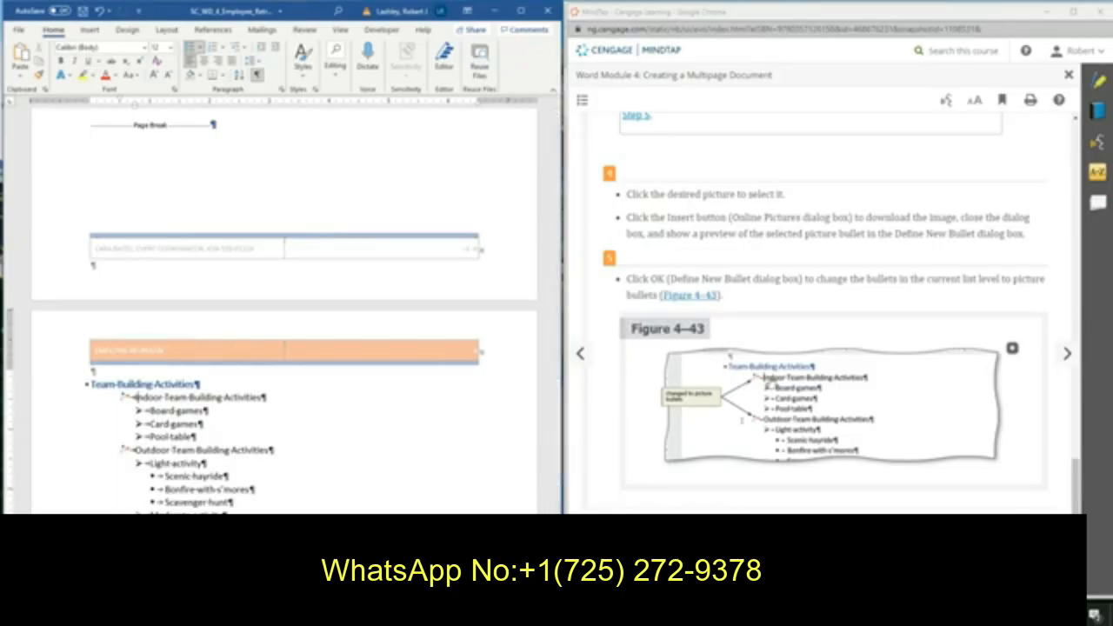
Advance the instructions to the predefined bullet character section and place the insertion point in the 'Board games' item.
left_click(1066, 355)
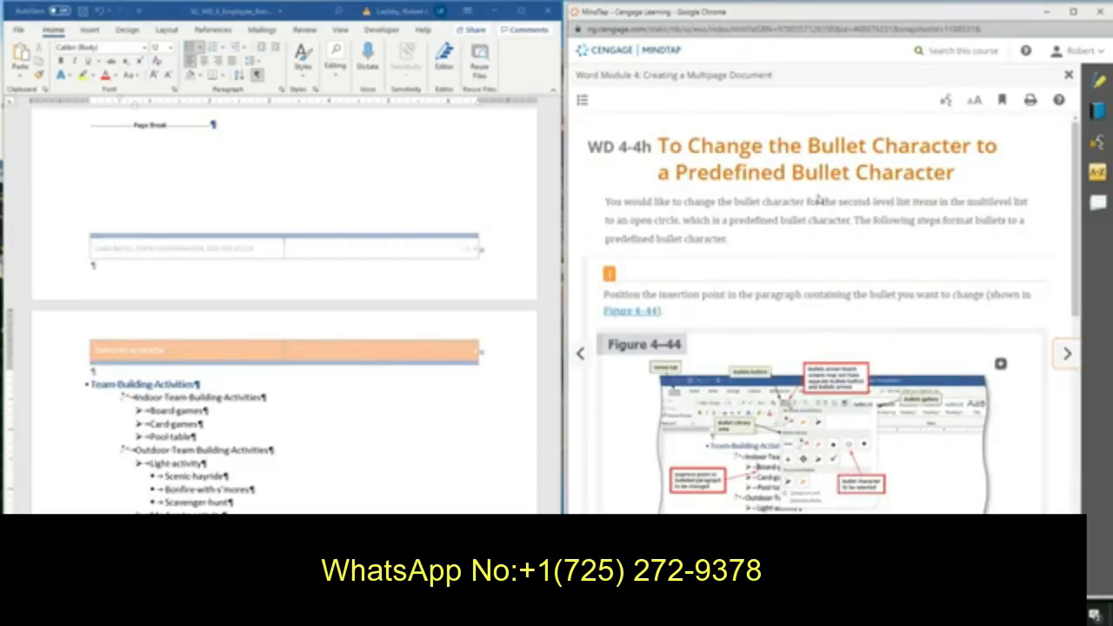
left_click(141, 413)
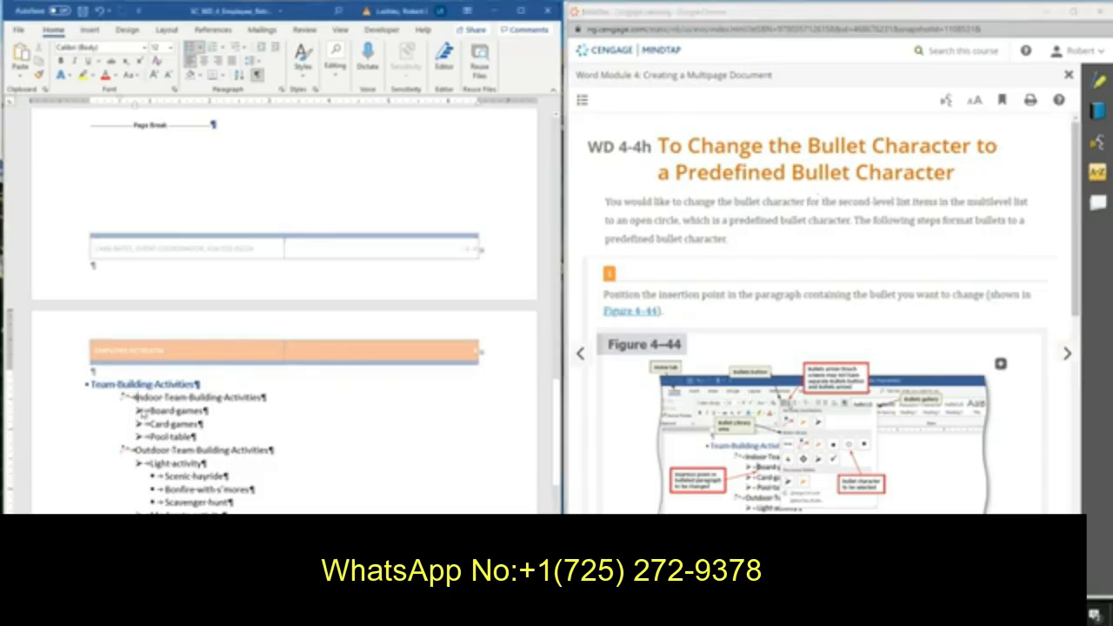
left_click(140, 409)
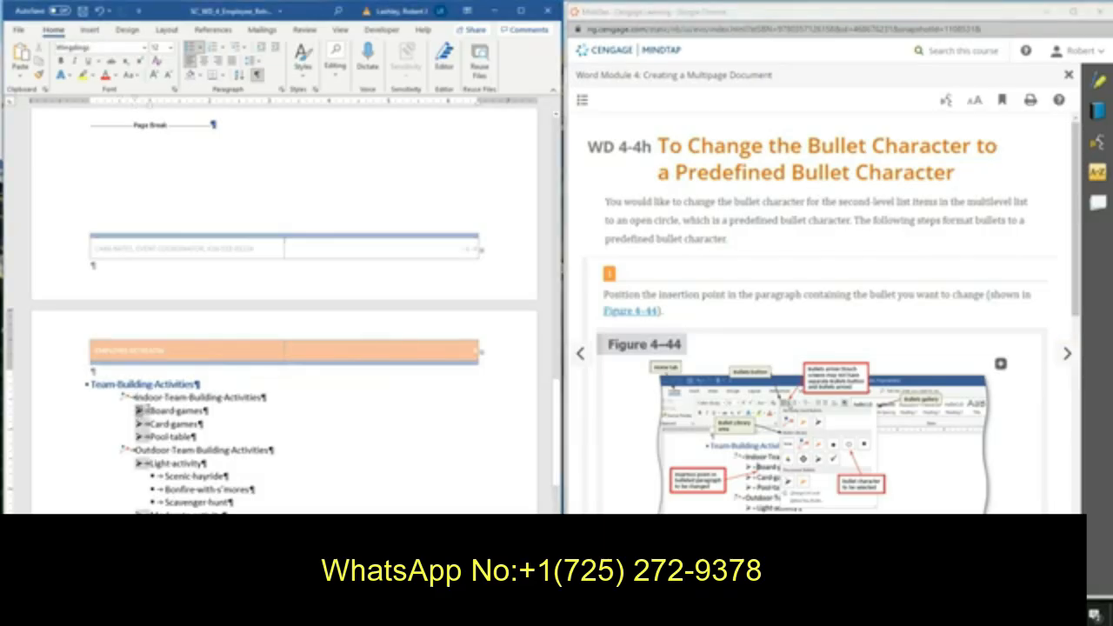
left_click(147, 410)
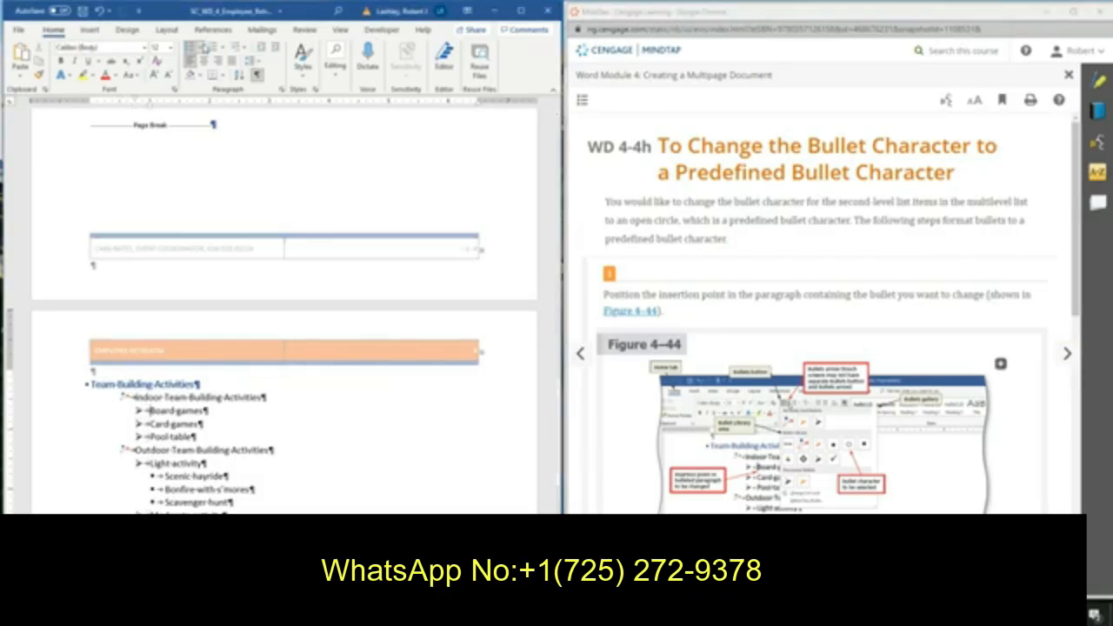
left_click(203, 47)
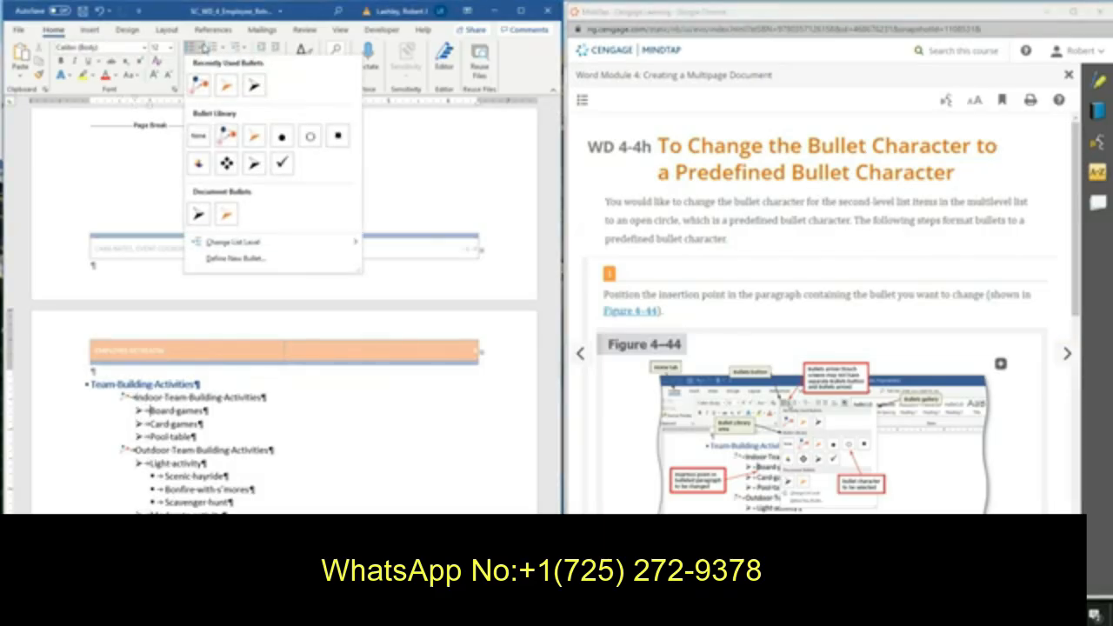
left_click(232, 259)
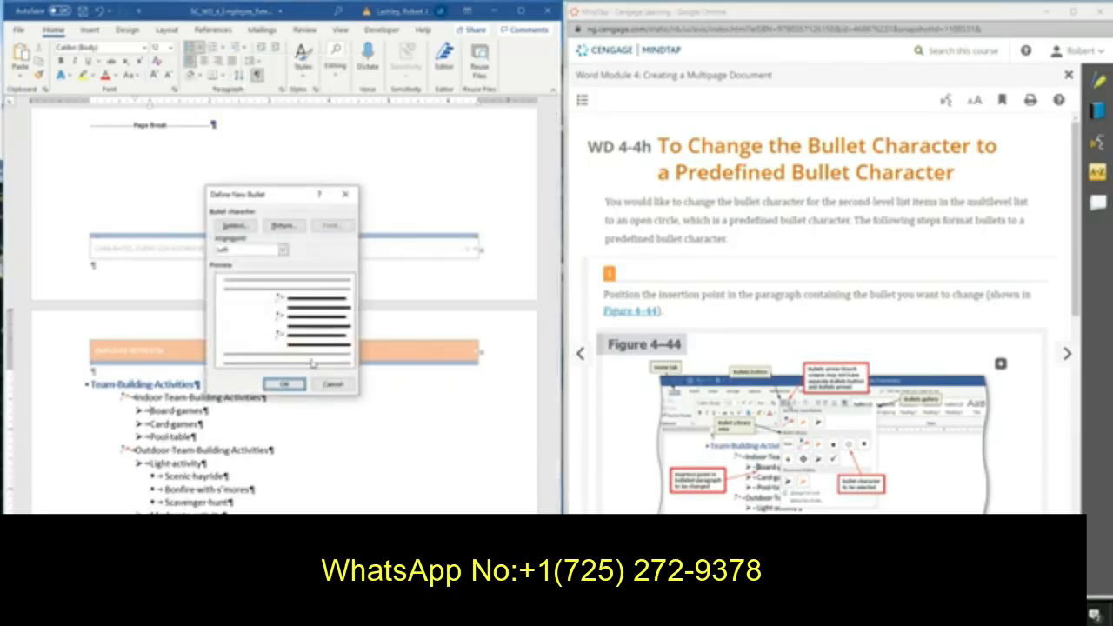
left_click(332, 385)
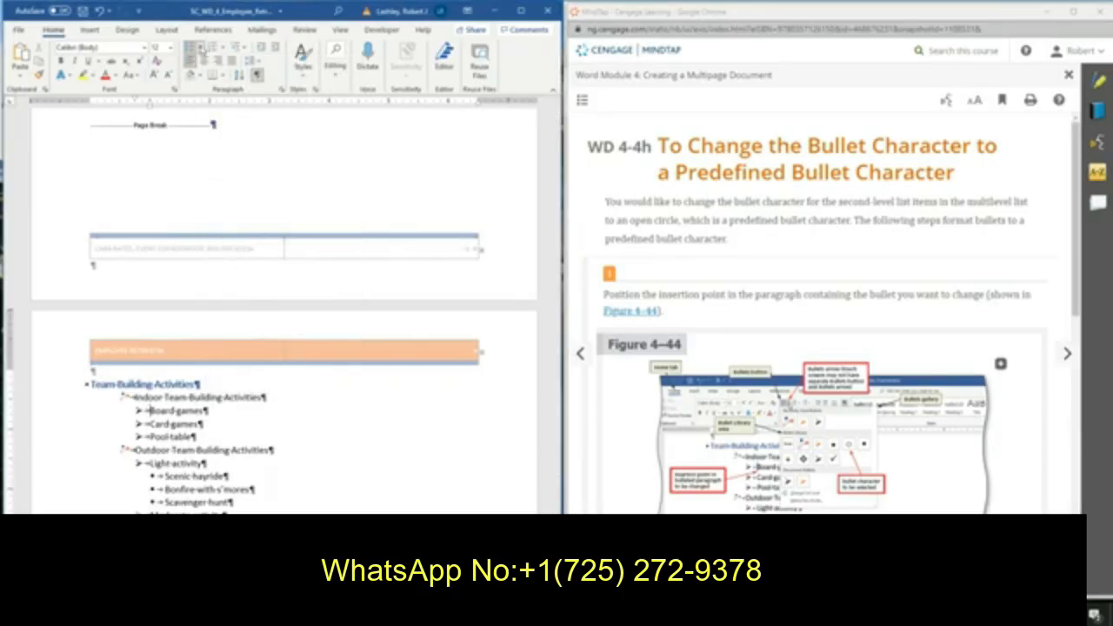
Change the second-level list bullets to the predefined open circle bullet character.
left_click(201, 49)
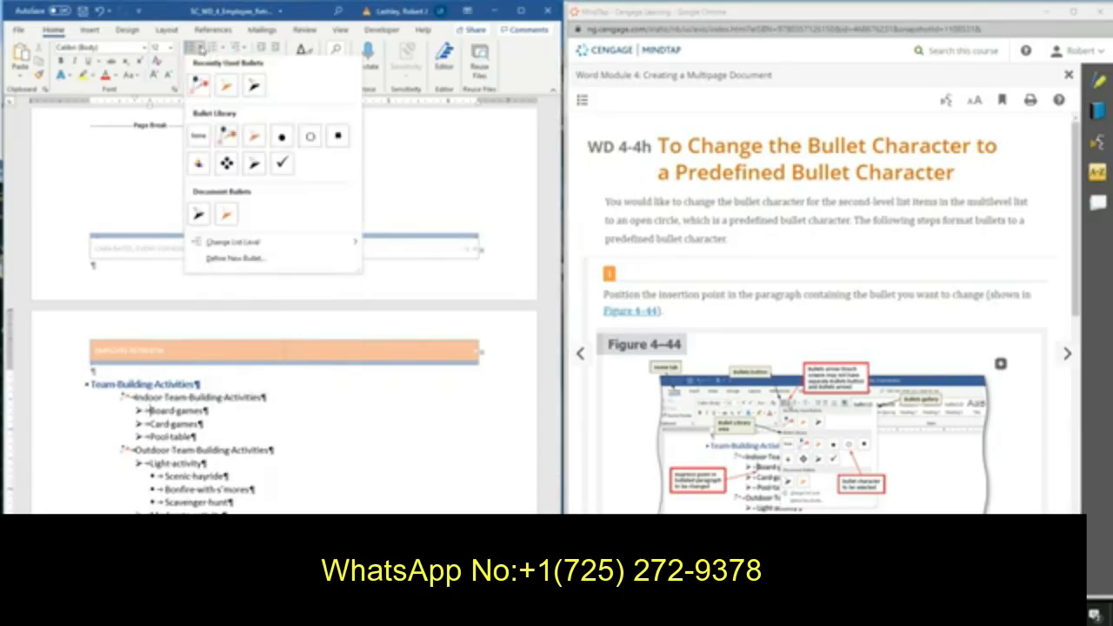
left_click(310, 137)
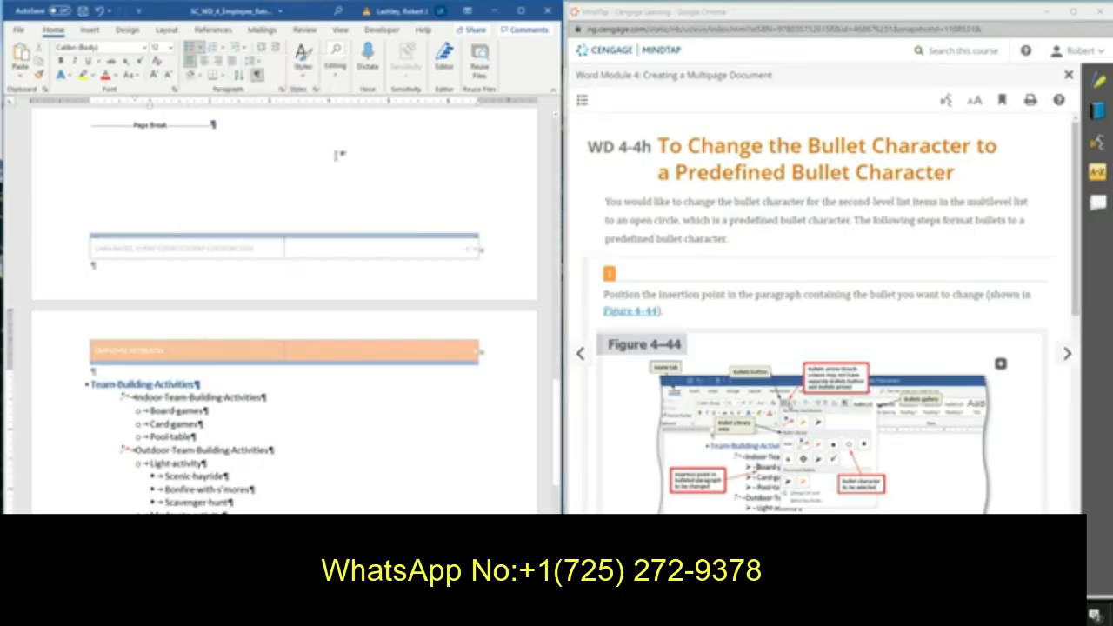
scroll(856, 269, "down", 5)
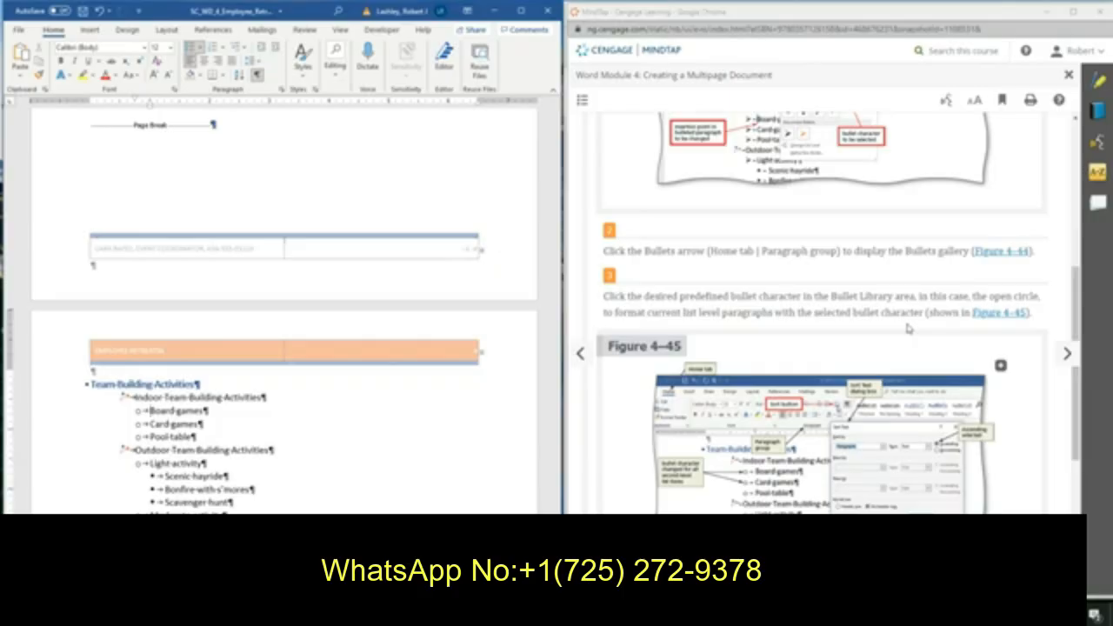
scroll(907, 328, "down", 3)
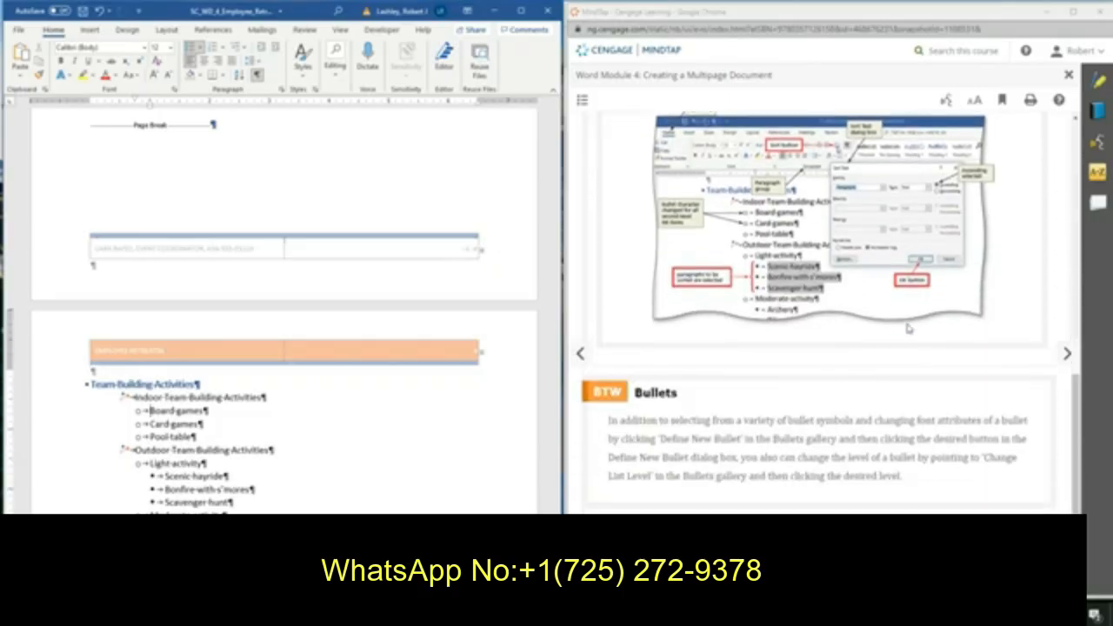
scroll(907, 328, "up", 1)
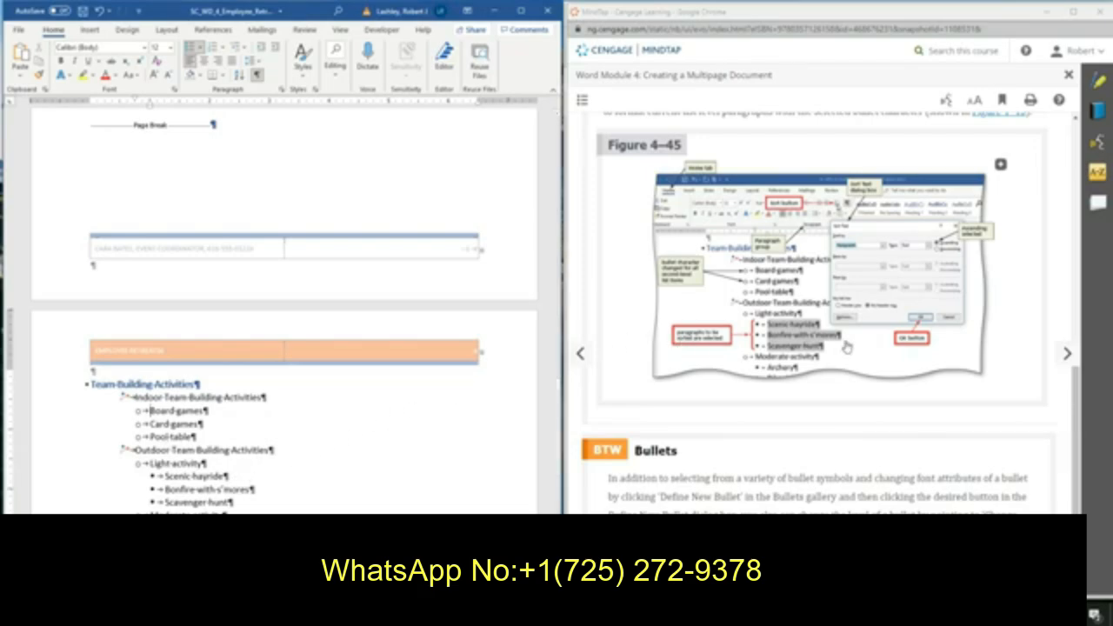
Advance the instructions to the section on sorting paragraphs and read its steps.
scroll(846, 347, "down", 1)
left_click(1064, 357)
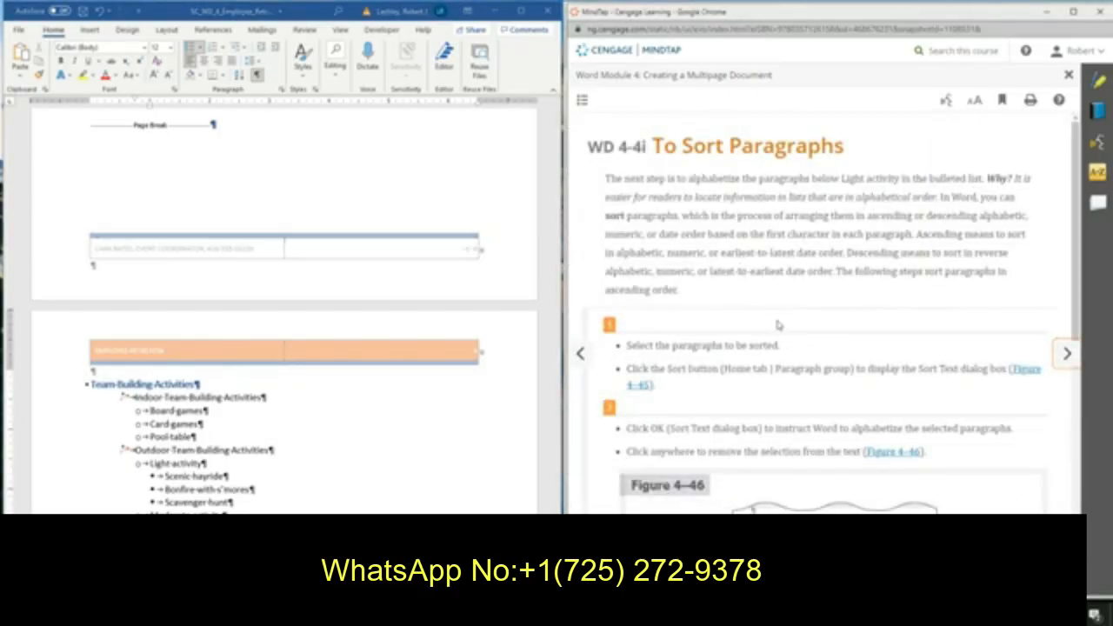
scroll(777, 324, "down", 2)
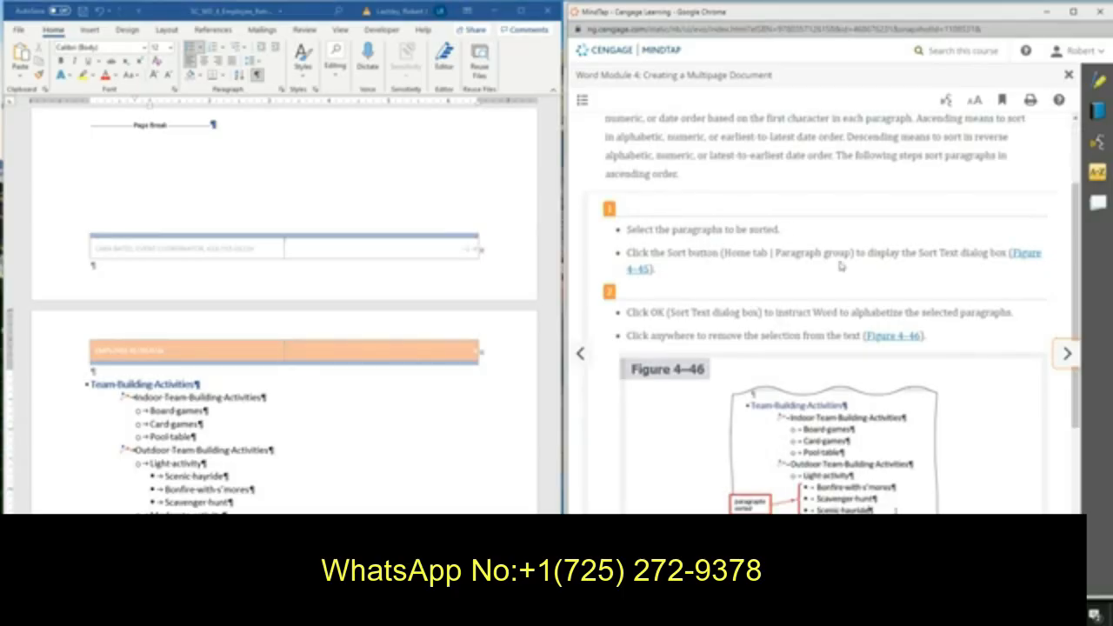
scroll(841, 266, "down", 1)
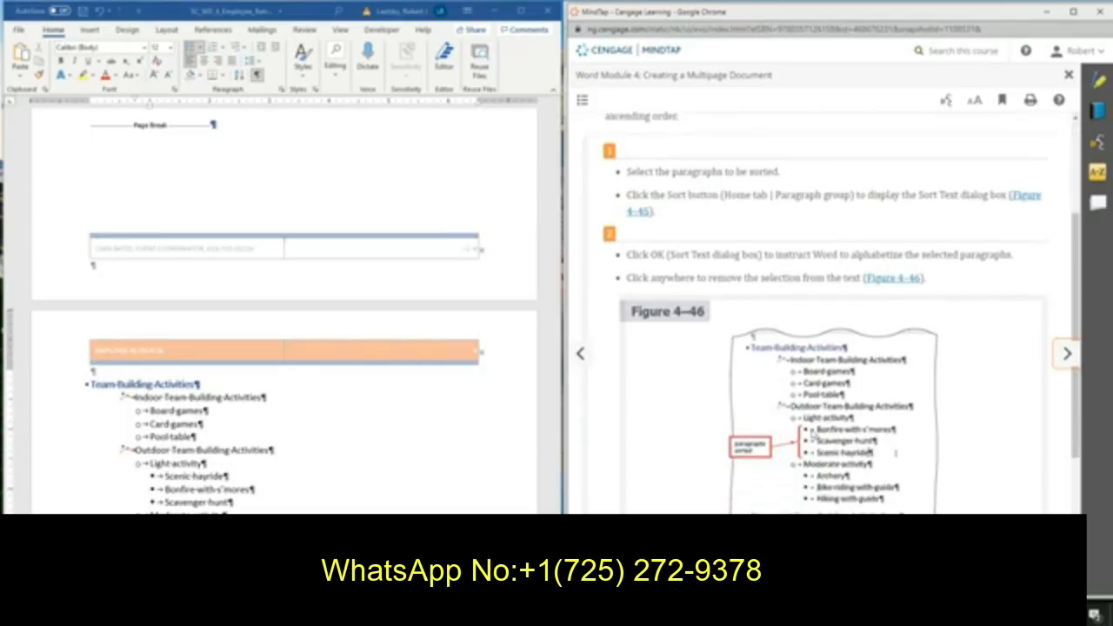
scroll(167, 480, "down", 1)
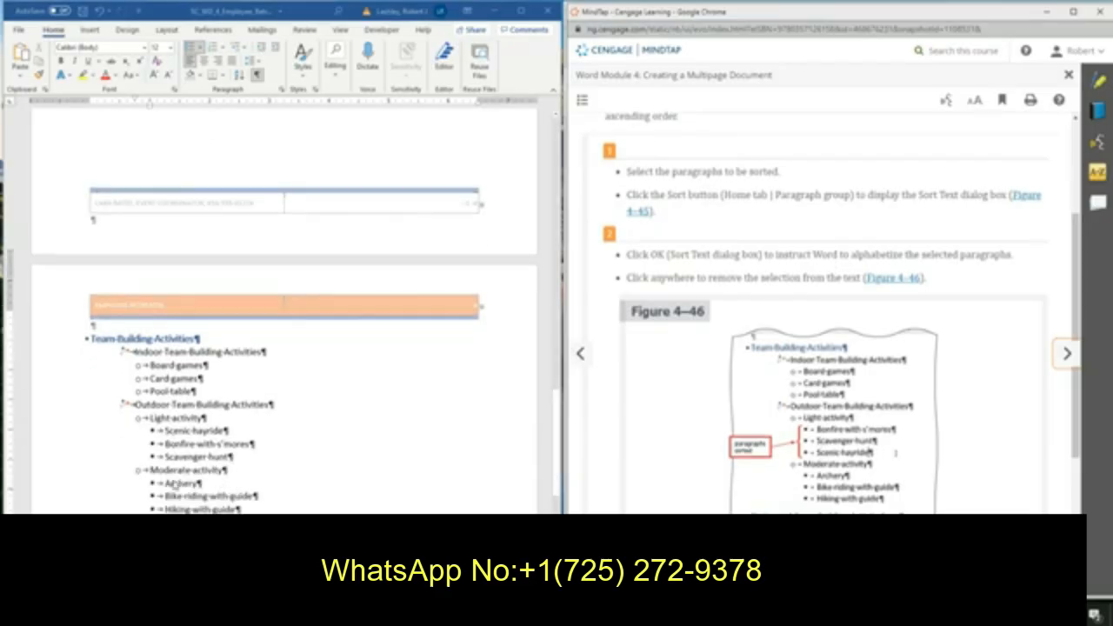
Sort the three items below 'Light activity' alphabetically in ascending order by paragraph text.
left_click(123, 416)
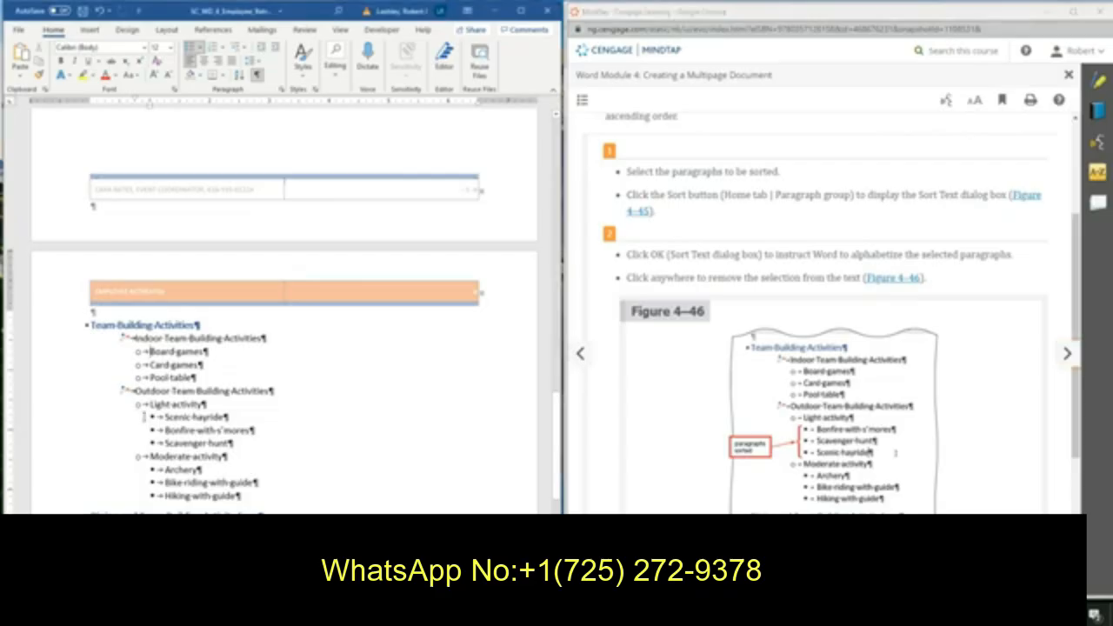
left_click_drag(144, 417, 234, 444)
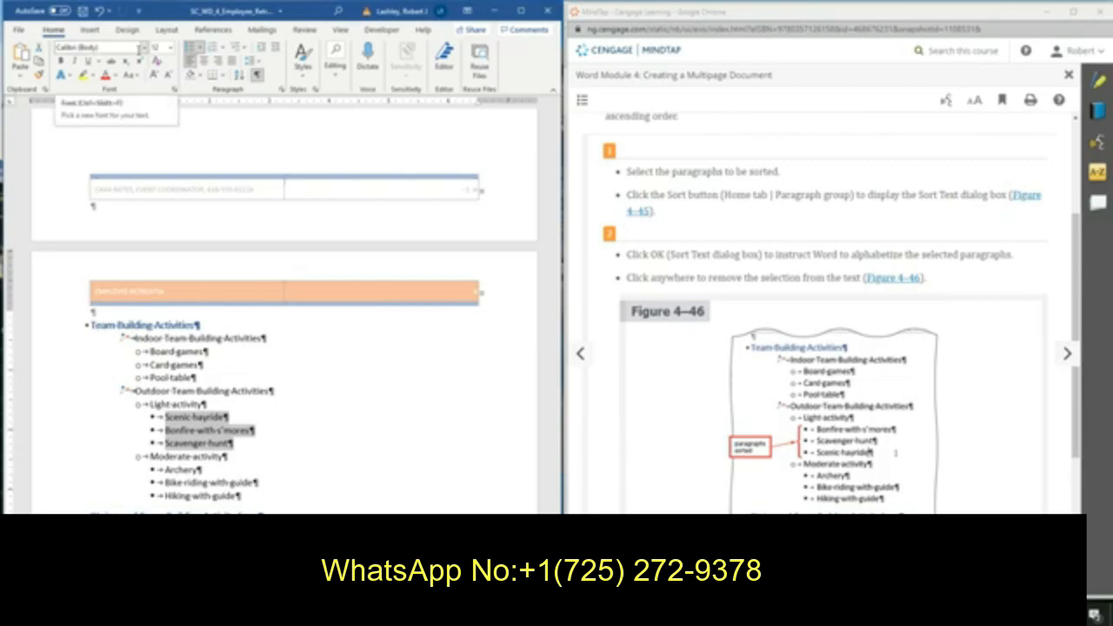
left_click(239, 75)
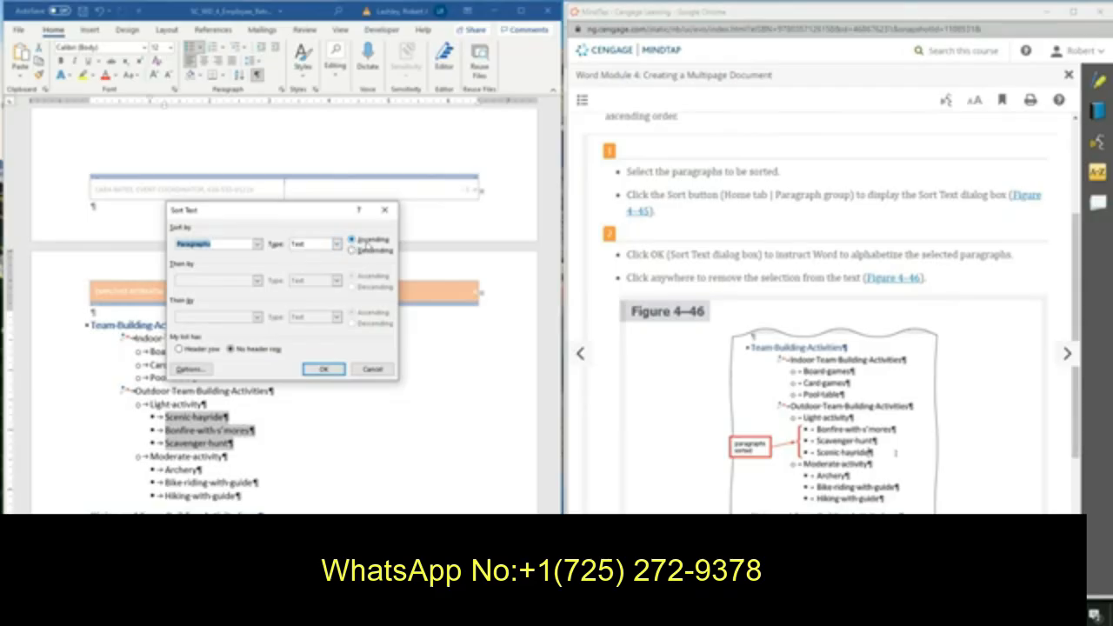
left_click(323, 370)
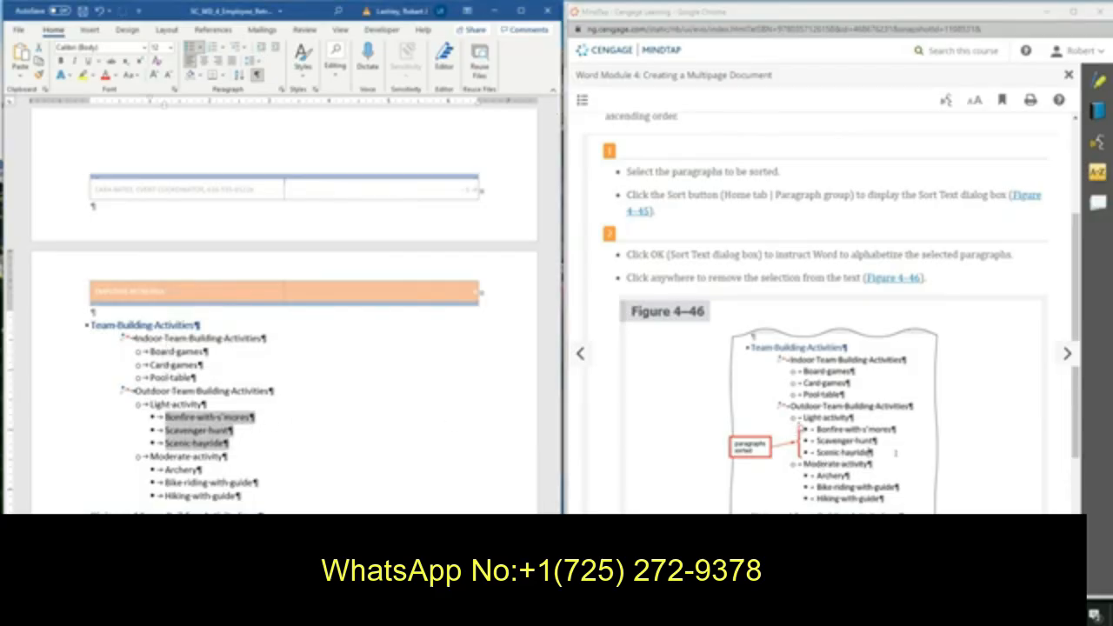
Remove the selection from the sorted items and save the sales proposal.
scroll(800, 426, "down", 2)
scroll(800, 426, "down", 2)
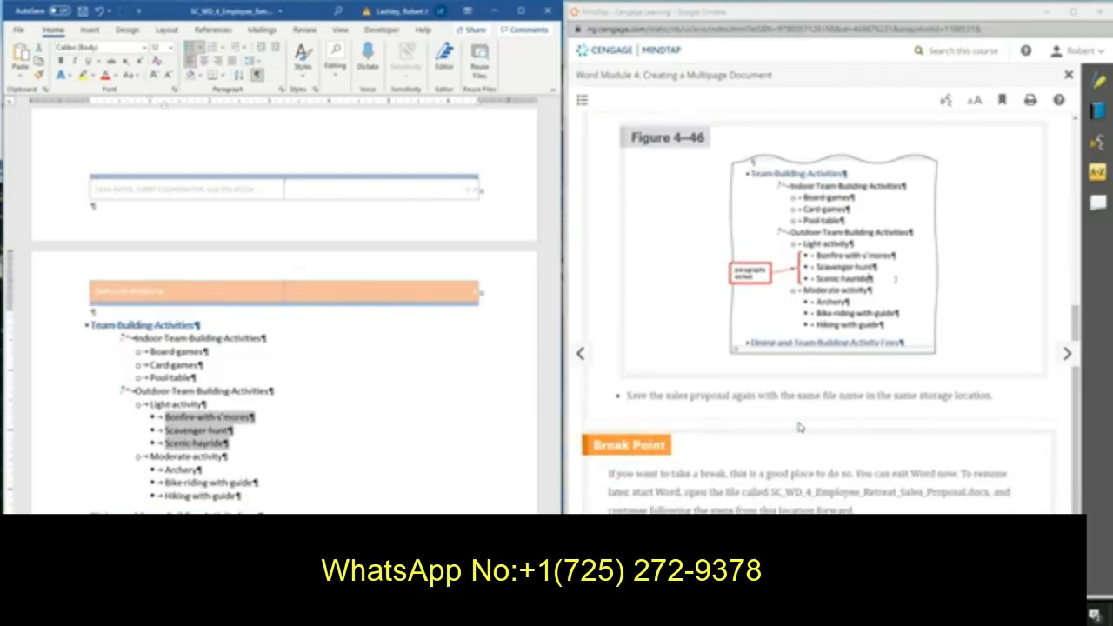
left_click(333, 400)
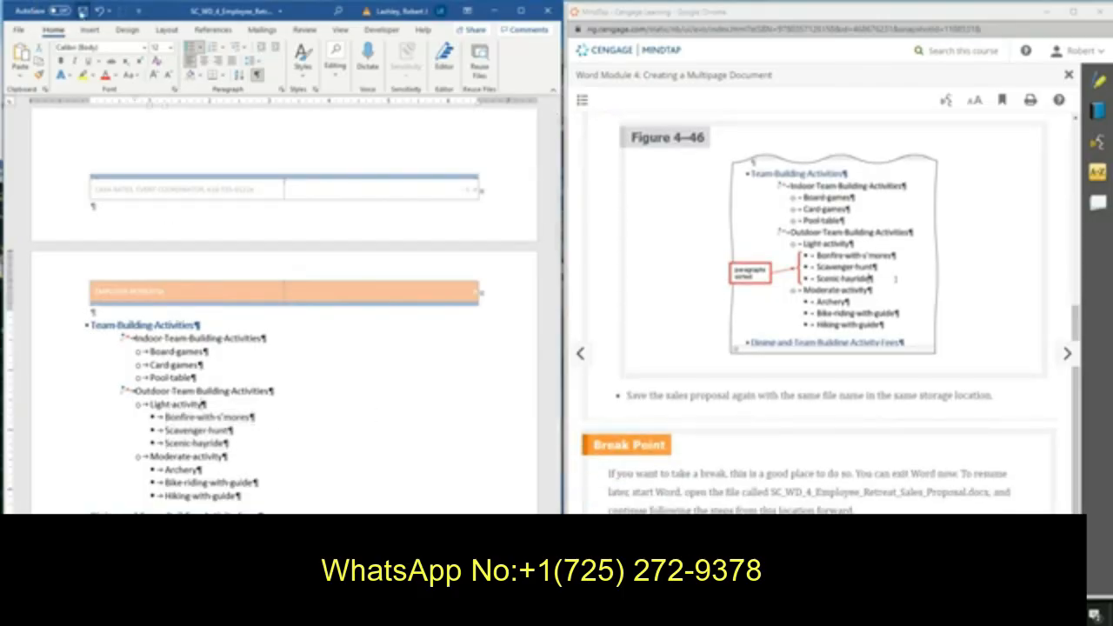
left_click(81, 11)
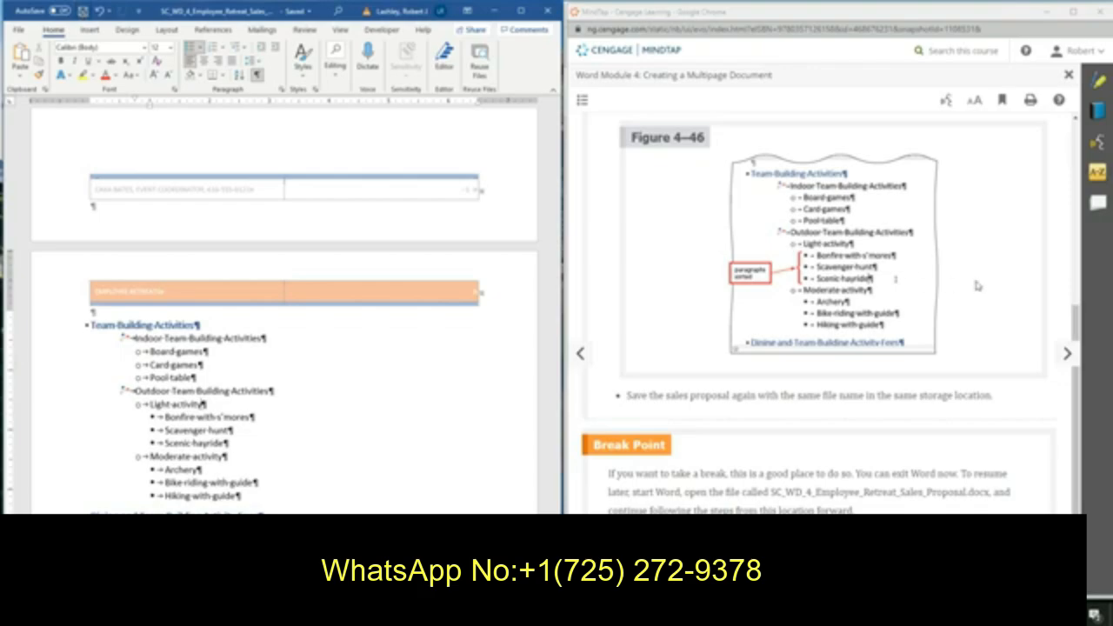
scroll(976, 286, "down", 1)
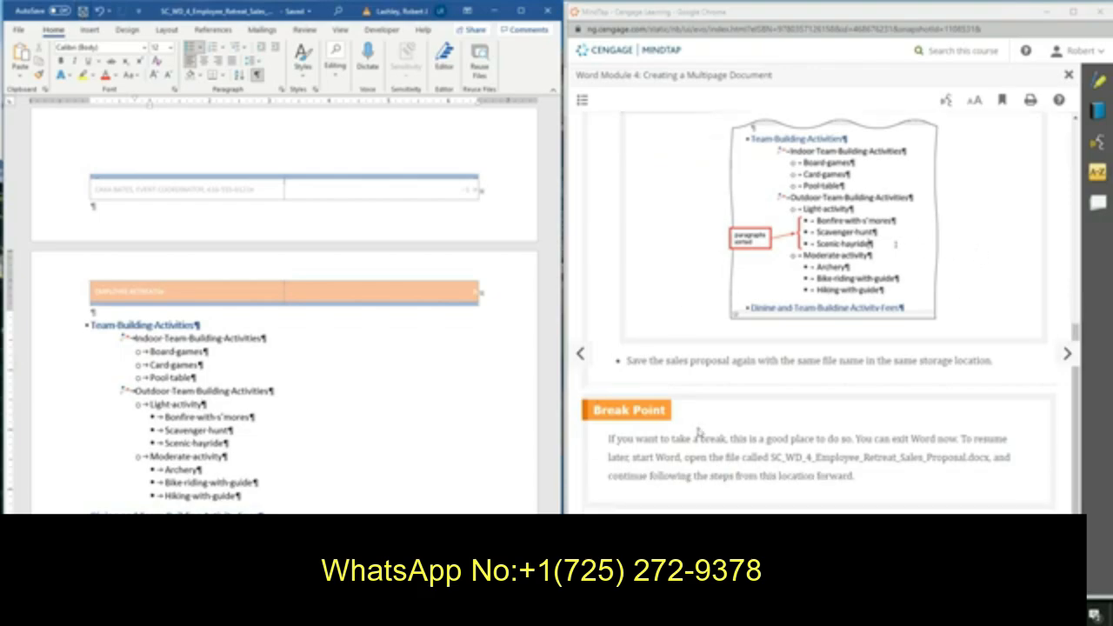